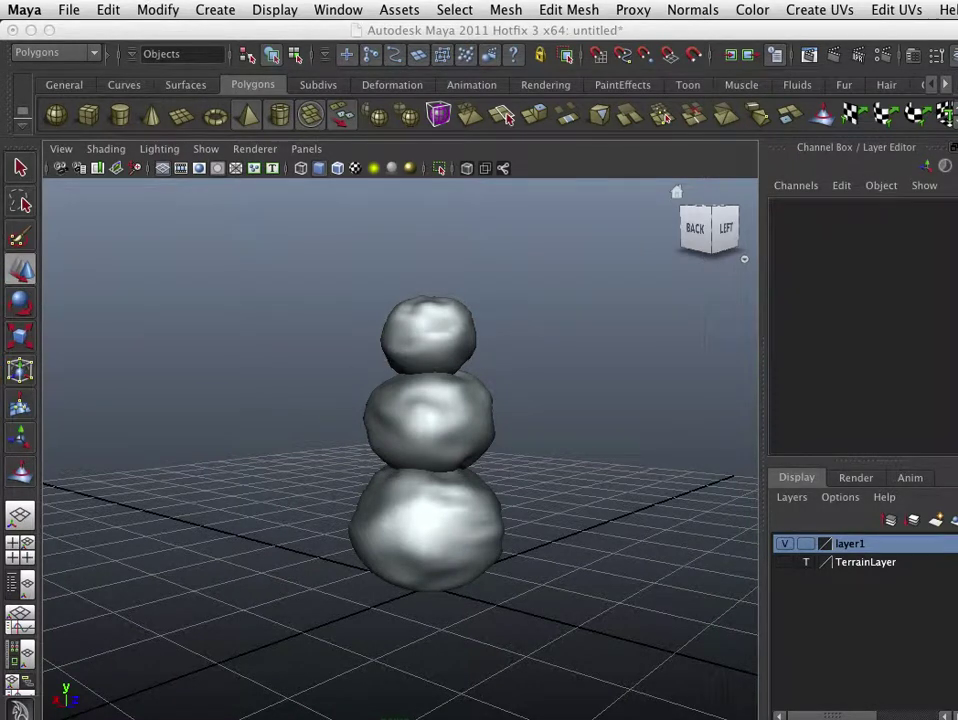
# Step: Select the snowman mesh and rename the display layer layer1 to snowmanLayer
pyautogui.moveTo(957, 719)
pyautogui.mouseDown()
pyautogui.moveTo(908, 715)
pyautogui.moveTo(956, 719)
pyautogui.mouseUp()
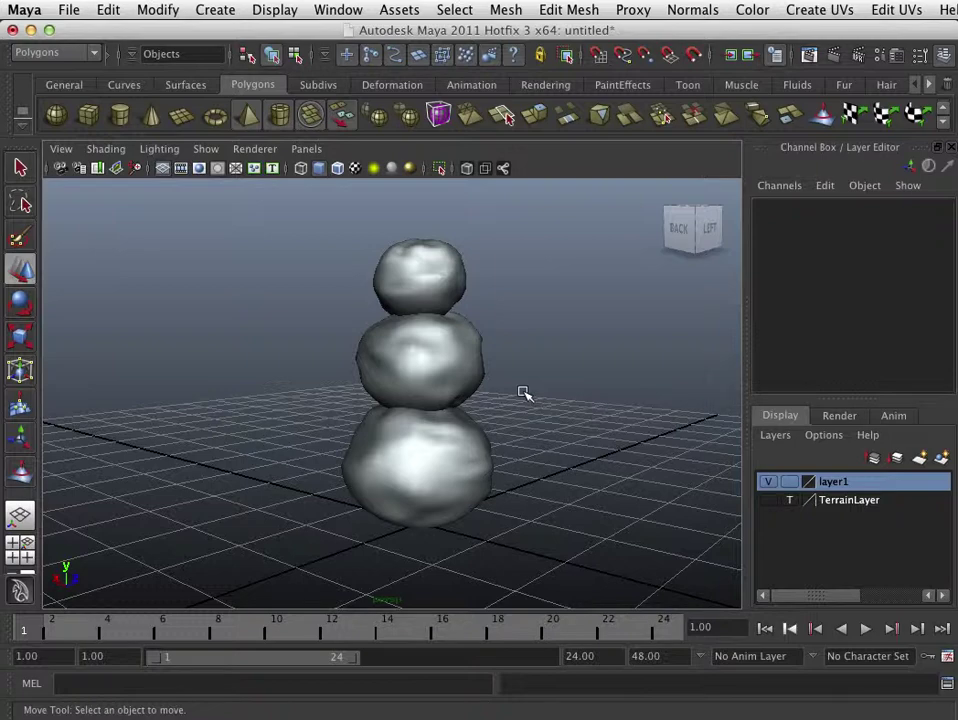
pyautogui.keyDown('alt'); pyautogui.moveTo(505, 455); pyautogui.dragTo(509, 479); pyautogui.keyUp('alt')
pyautogui.click(362, 356)
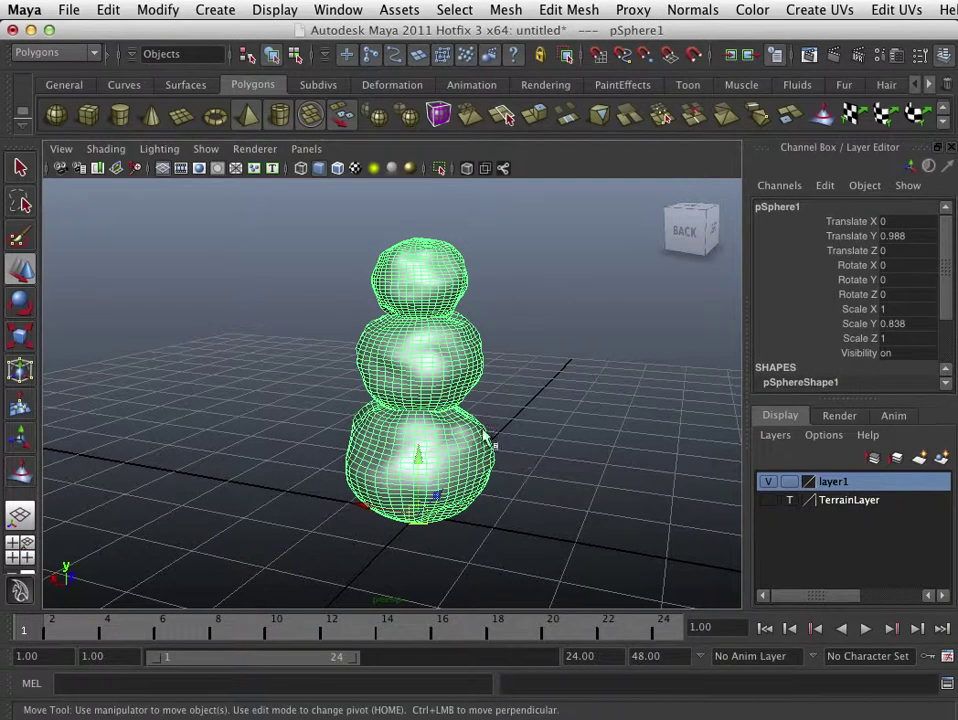
pyautogui.rightClick(831, 482)
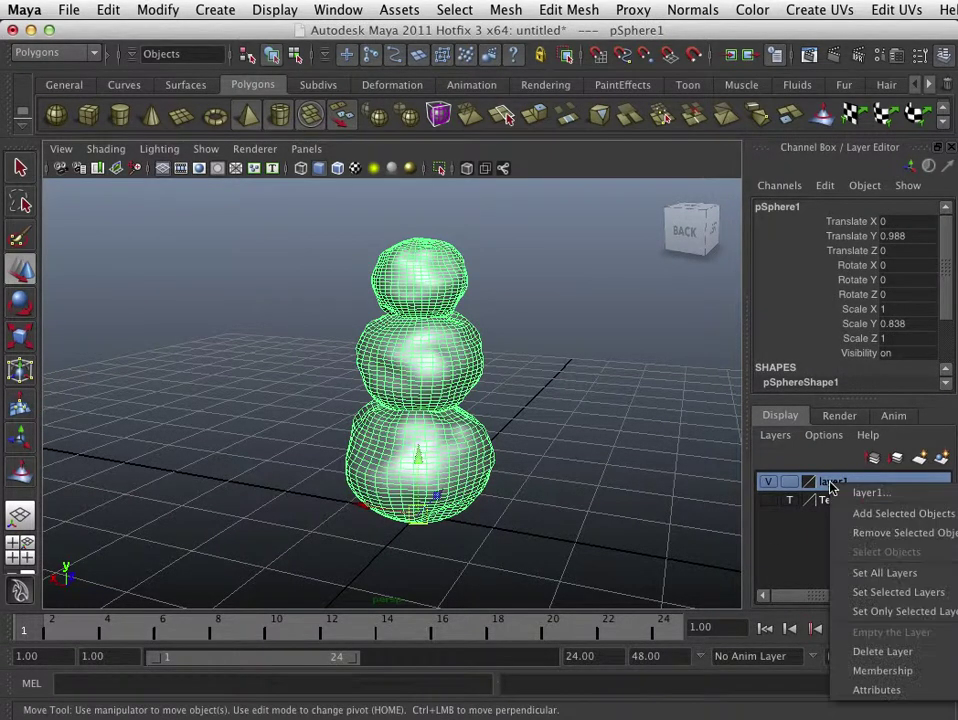
pyautogui.click(831, 481)
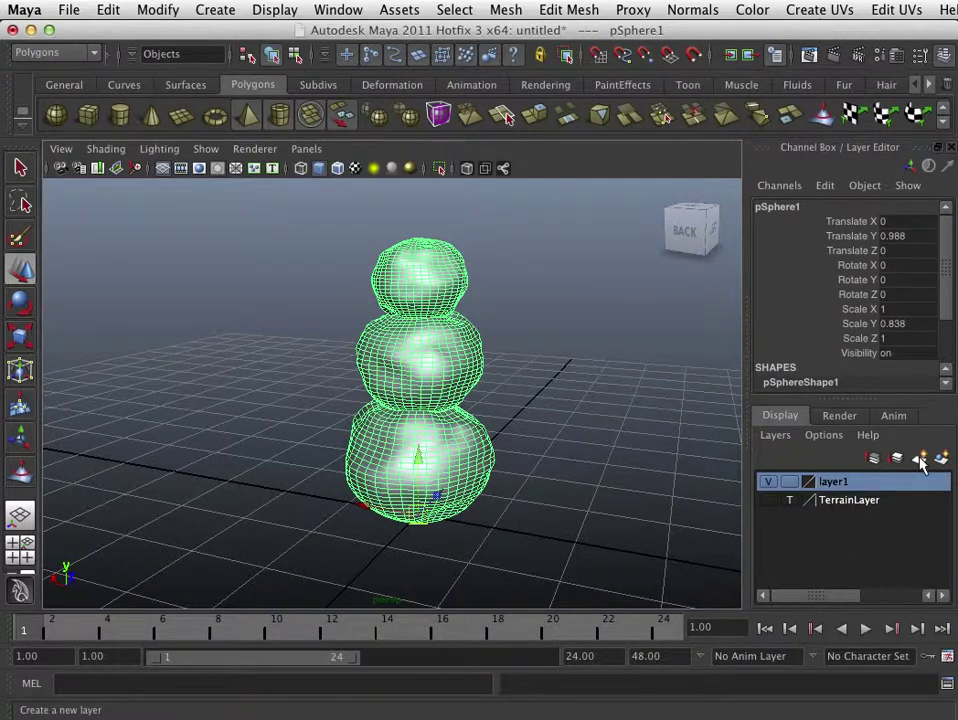
pyautogui.doubleClick(833, 486)
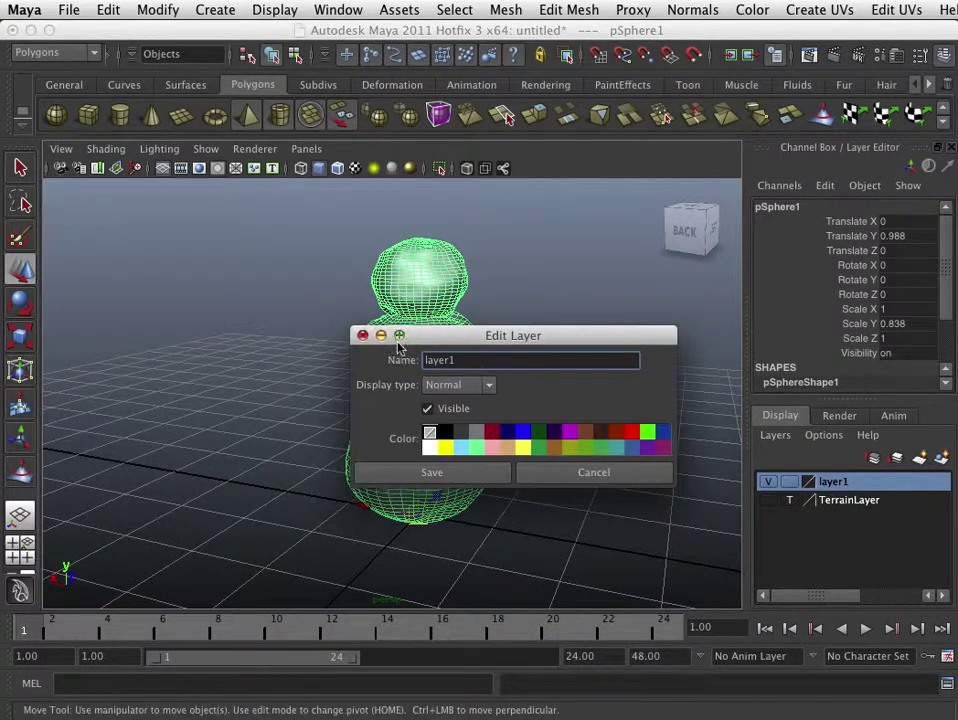
pyautogui.write('snowmanLayer')
pyautogui.click(435, 463)
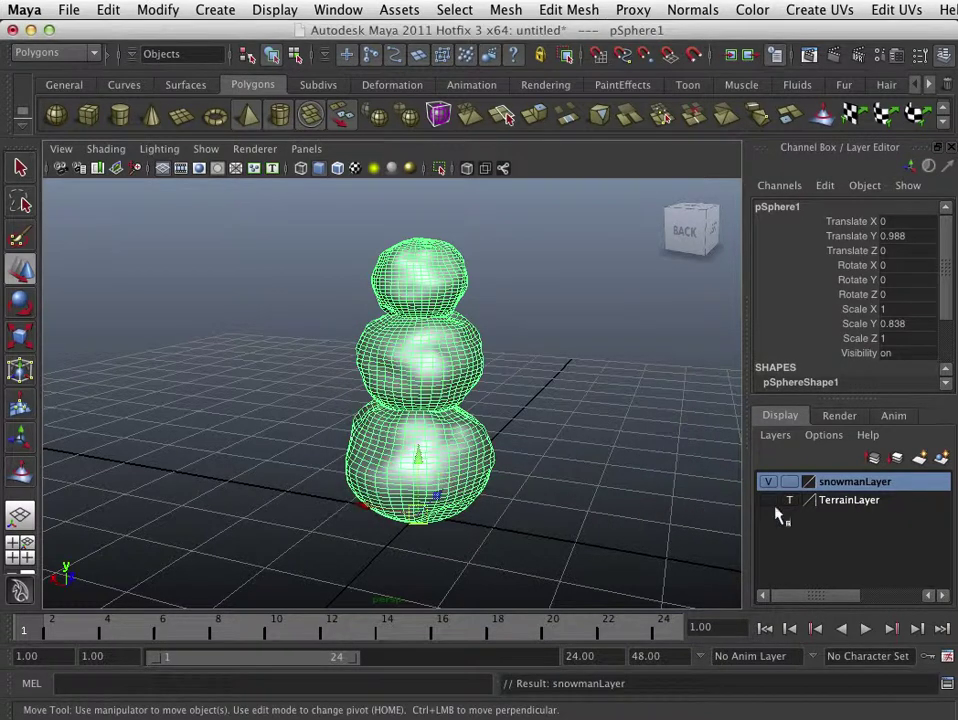
# Step: Add the selected snowman mesh to snowmanLayer and hide that layer
pyautogui.rightClick(837, 488)
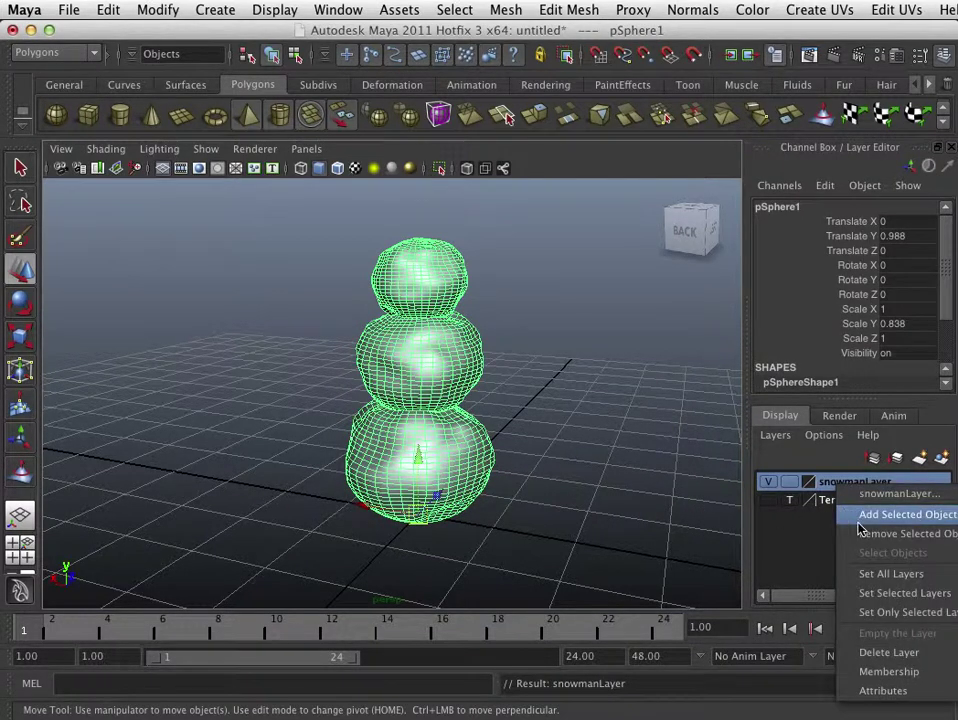
pyautogui.click(860, 514)
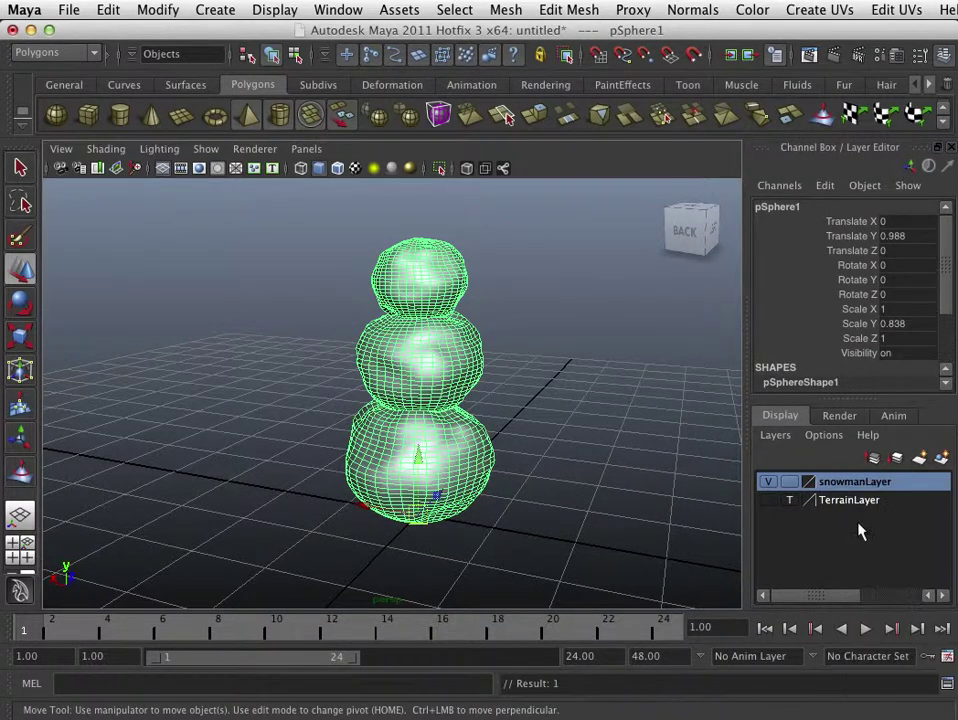
pyautogui.click(769, 483)
pyautogui.click(769, 483)
pyautogui.click(769, 483)
pyautogui.click(554, 411)
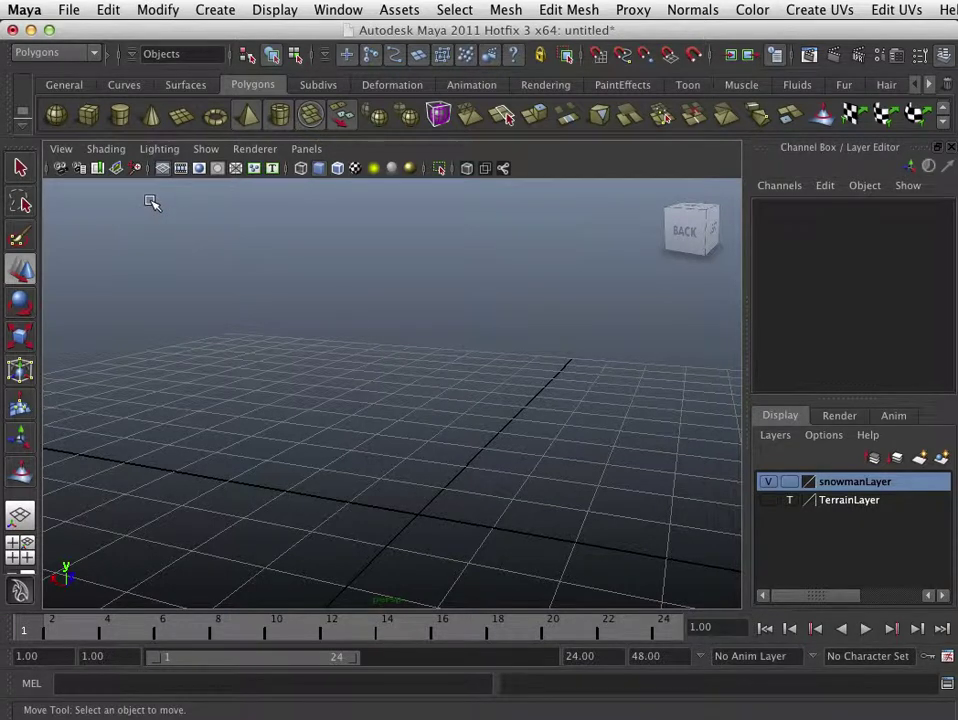
# Step: Create a polygon cylinder with 6 axis subdivisions, raised to about 1.74 in Y
pyautogui.click(120, 116)
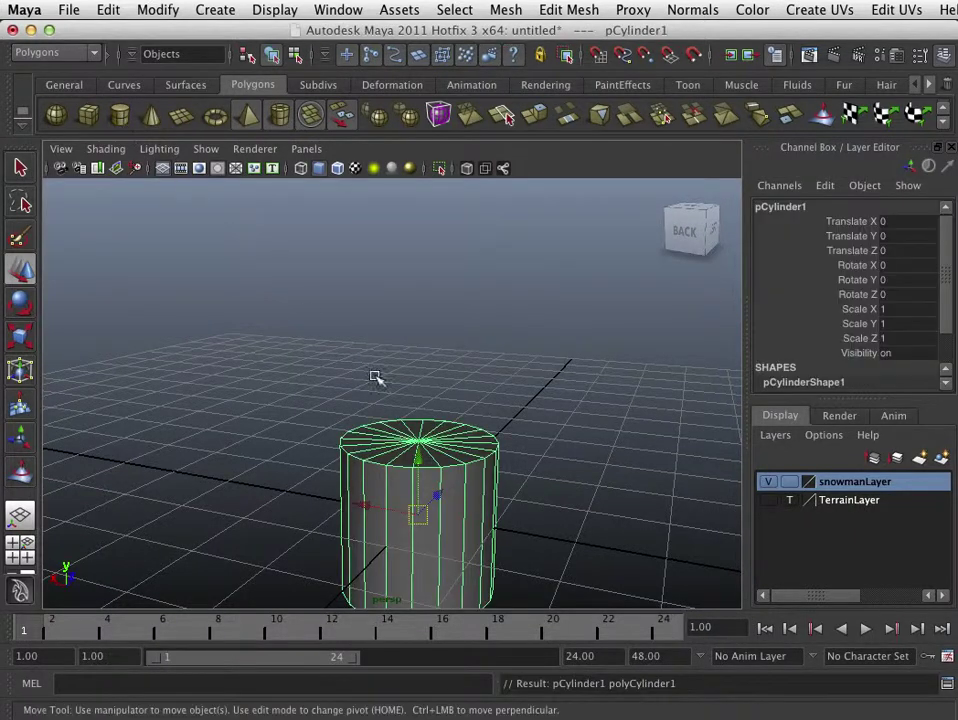
pyautogui.moveTo(421, 455); pyautogui.dragTo(432, 325)
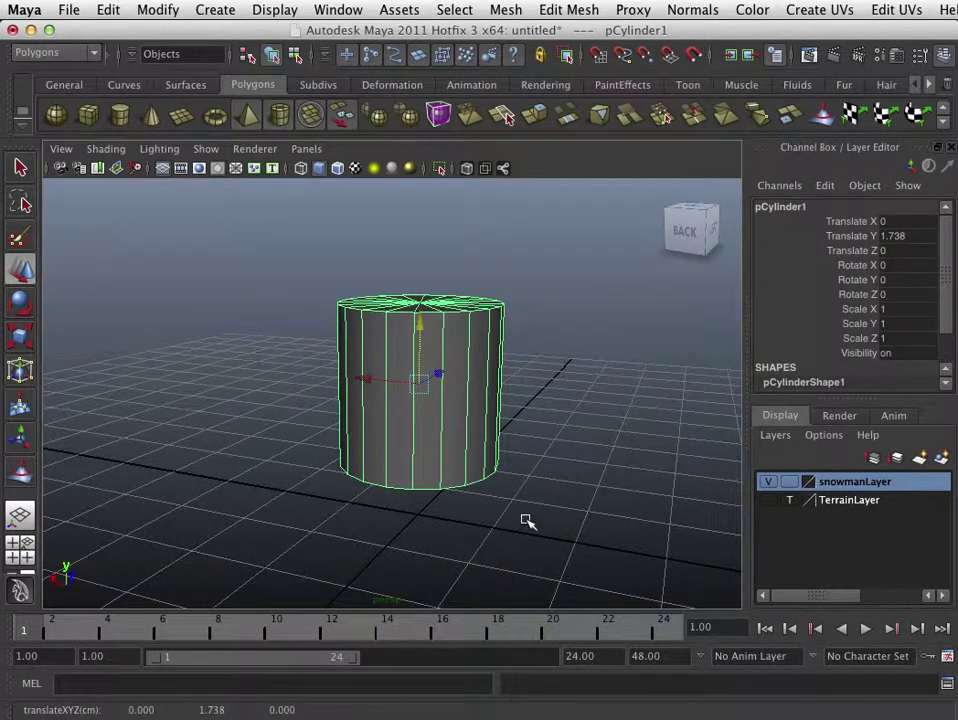
pyautogui.scroll(-3, 790, 385)
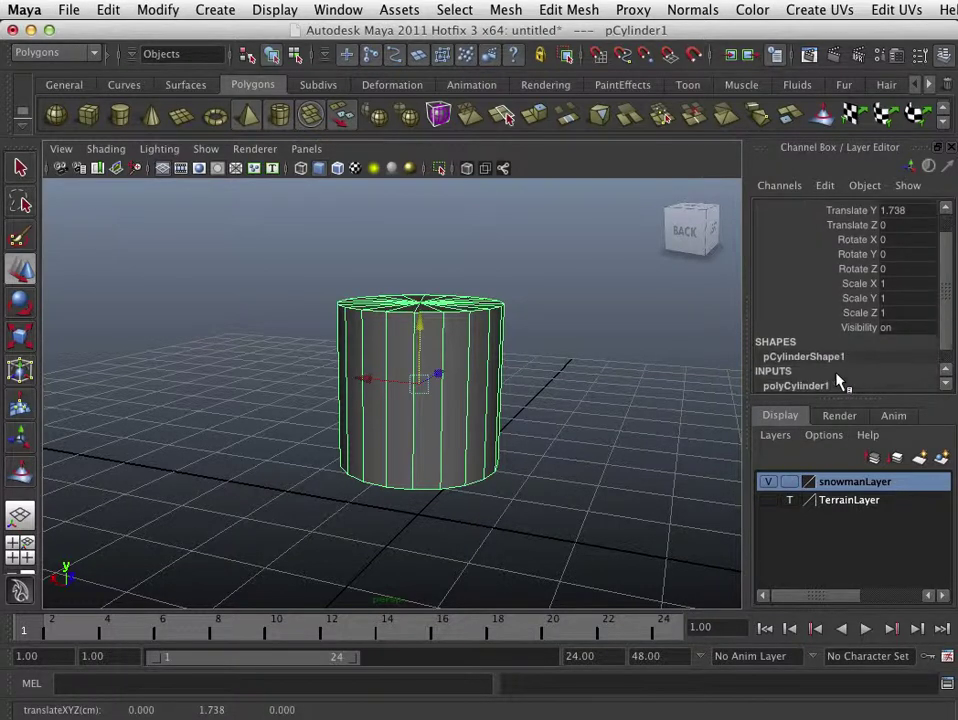
pyautogui.click(822, 369)
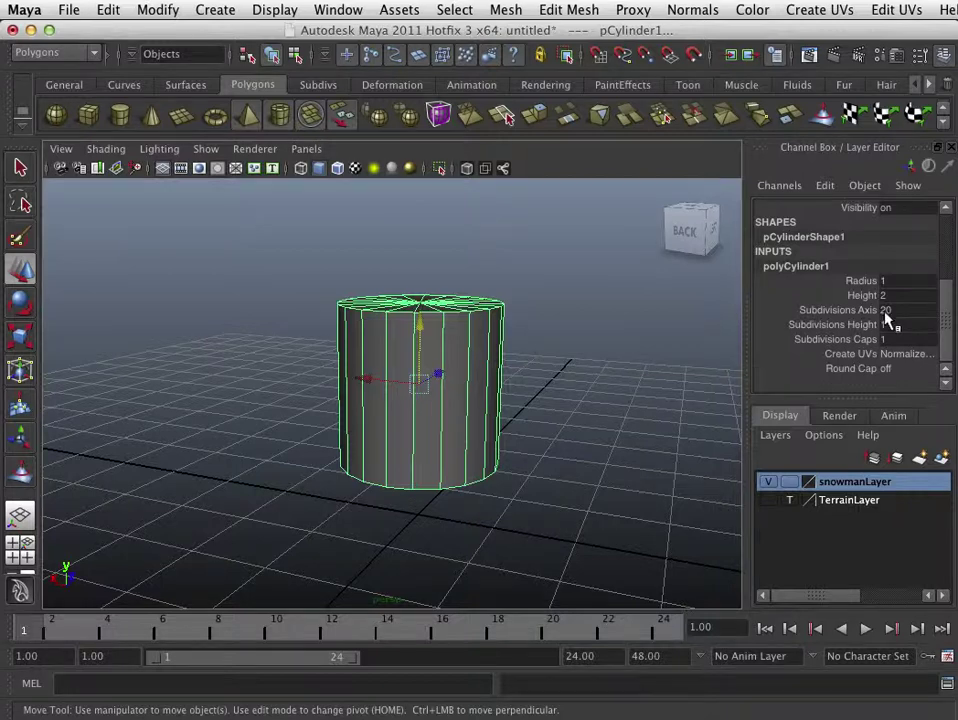
pyautogui.click(815, 310)
pyautogui.moveTo(713, 364); pyautogui.dragTo(531, 387, button='middle')
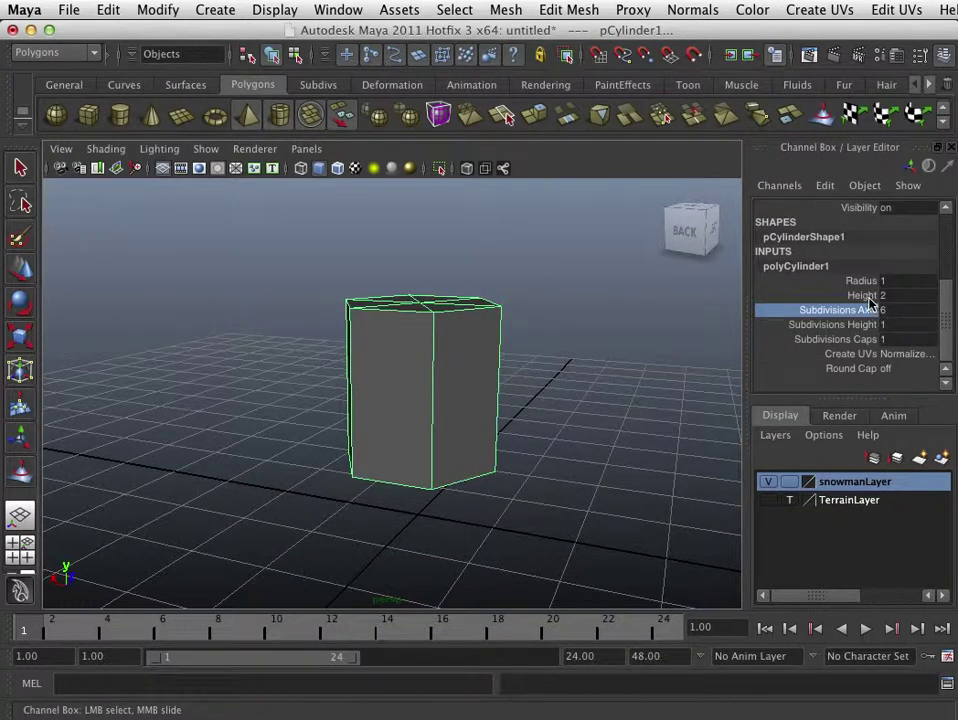
# Step: Set the cylinder's height to 4.6 and its radius to 0.2
pyautogui.click(862, 295)
pyautogui.moveTo(659, 359); pyautogui.dragTo(530, 395, button='middle')
pyautogui.moveTo(594, 407); pyautogui.dragTo(693, 402, button='middle')
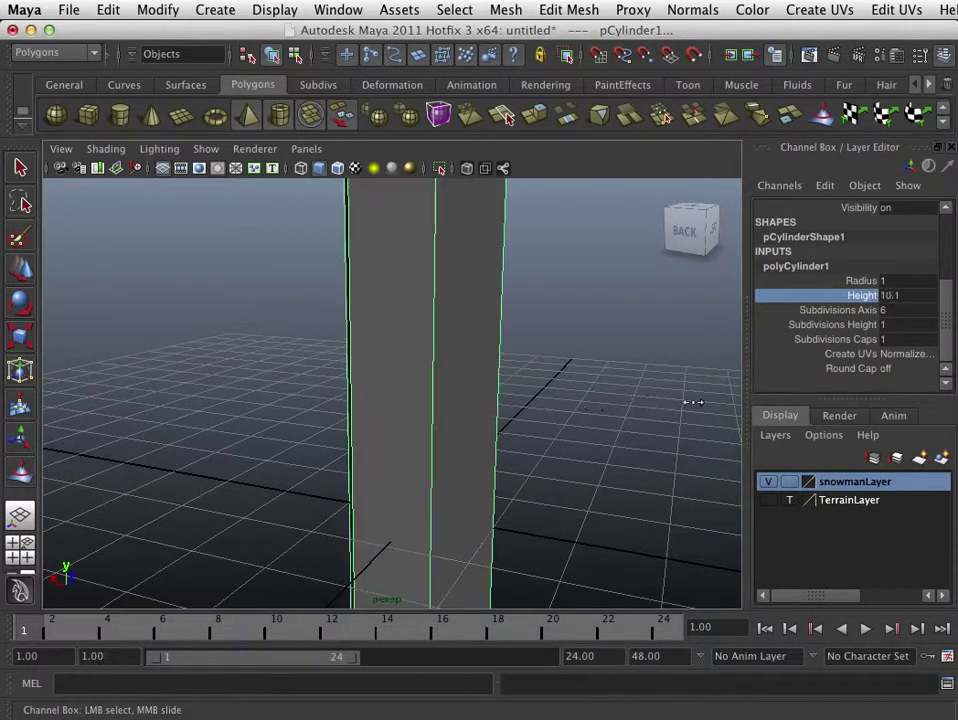
pyautogui.click(860, 281)
pyautogui.moveTo(723, 338); pyautogui.dragTo(585, 387, button='middle')
pyautogui.press('f')
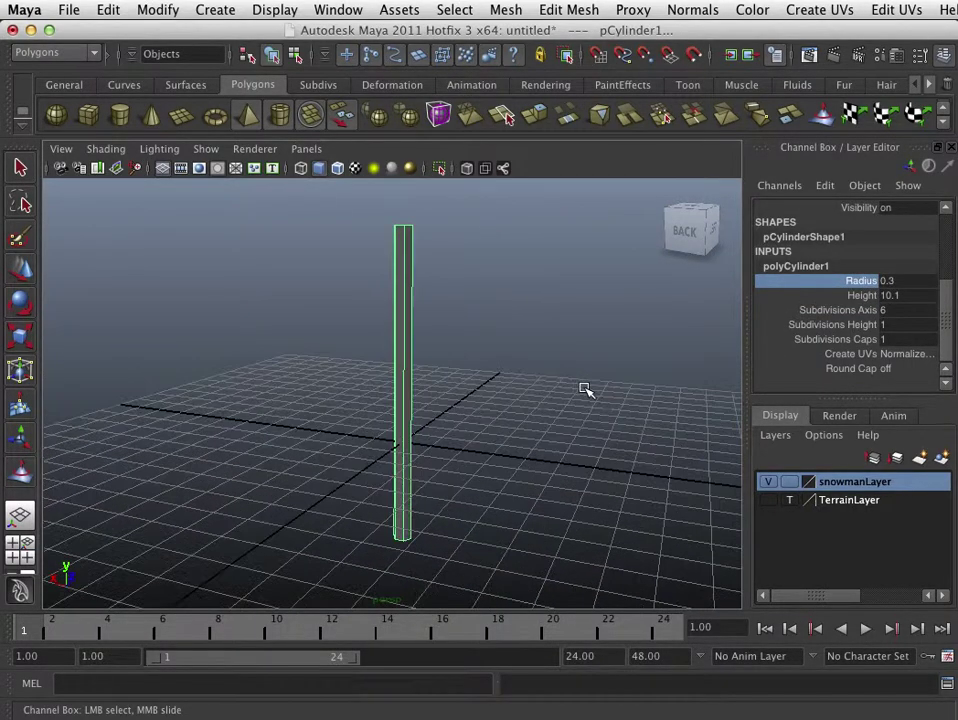
pyautogui.click(860, 296)
pyautogui.moveTo(656, 374); pyautogui.dragTo(618, 364, button='middle')
pyautogui.click(858, 282)
pyautogui.scroll(6, 580, 380)
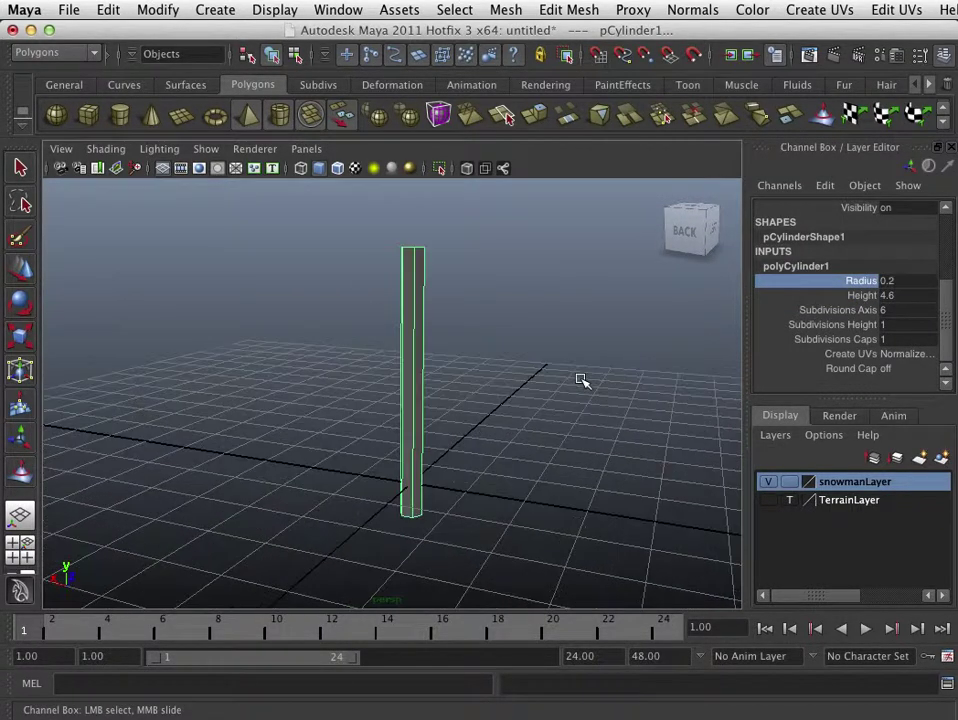
# Step: Set the cylinder's height subdivisions to 5 and thin its radius to 0.1
pyautogui.click(845, 325)
pyautogui.moveTo(615, 406)
pyautogui.mouseDown(button='middle')
pyautogui.moveTo(633, 405)
pyautogui.moveTo(613, 412)
pyautogui.mouseUp(button='middle')
pyautogui.scroll(-6, 608, 417)
pyautogui.scroll(3, 603, 415)
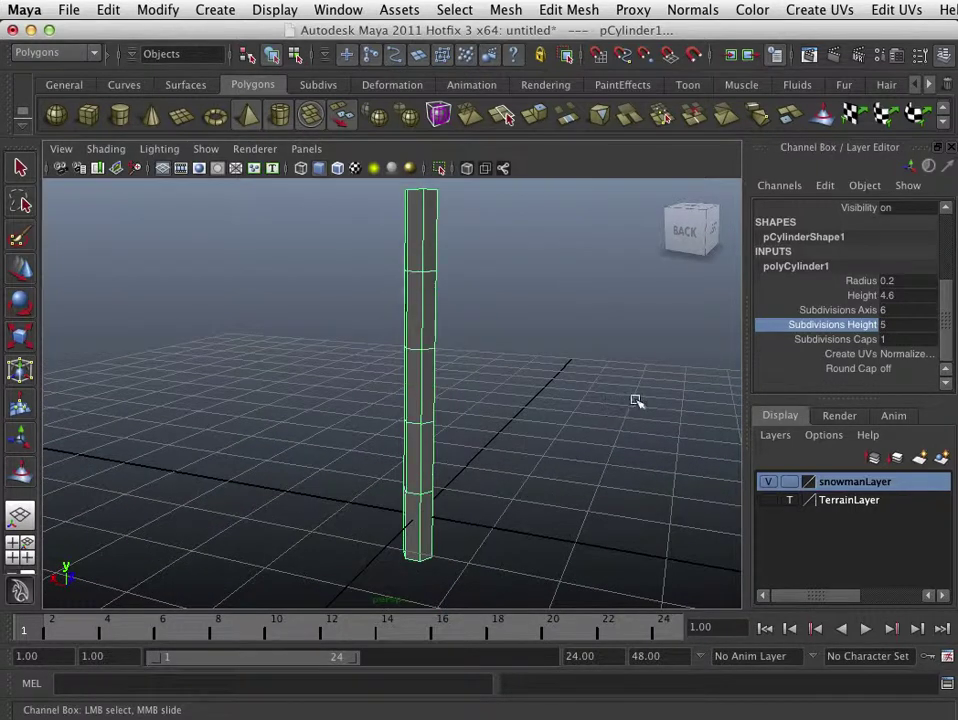
pyautogui.click(860, 281)
pyautogui.moveTo(599, 359); pyautogui.dragTo(598, 360, button='middle')
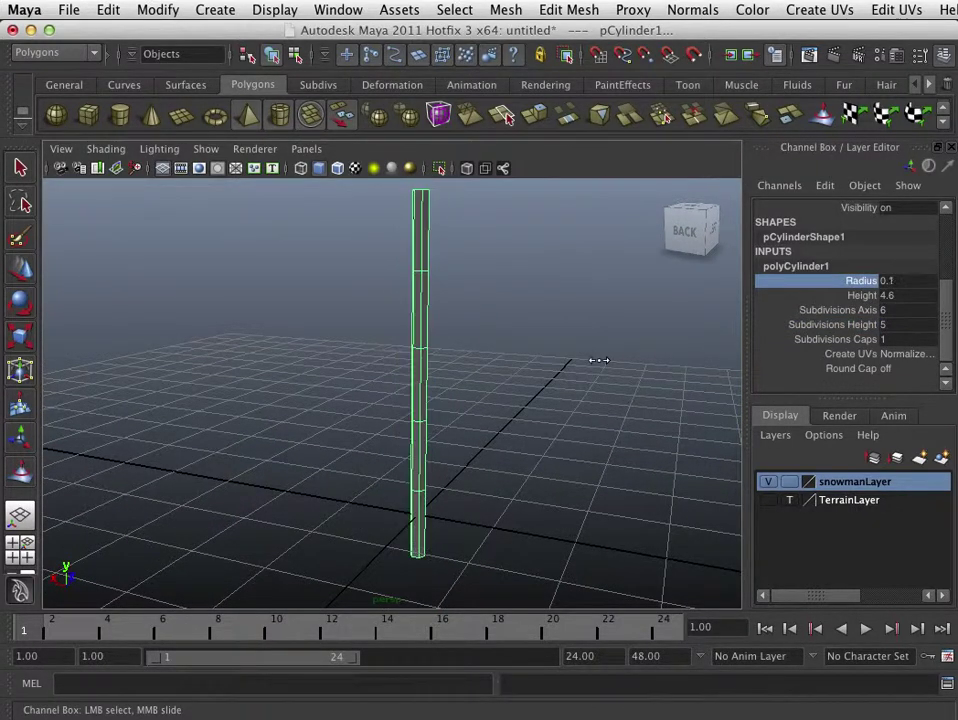
pyautogui.click(531, 447)
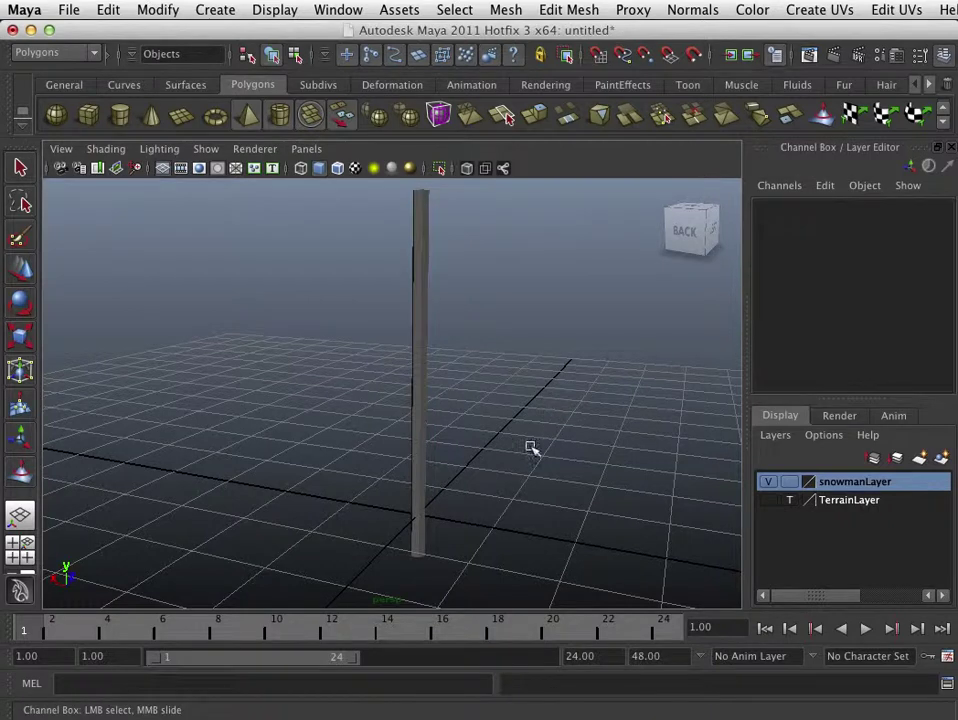
# Step: Raise the thin cylinder to about 2.42 in Y so that its base sits just above the grid
pyautogui.click(430, 419)
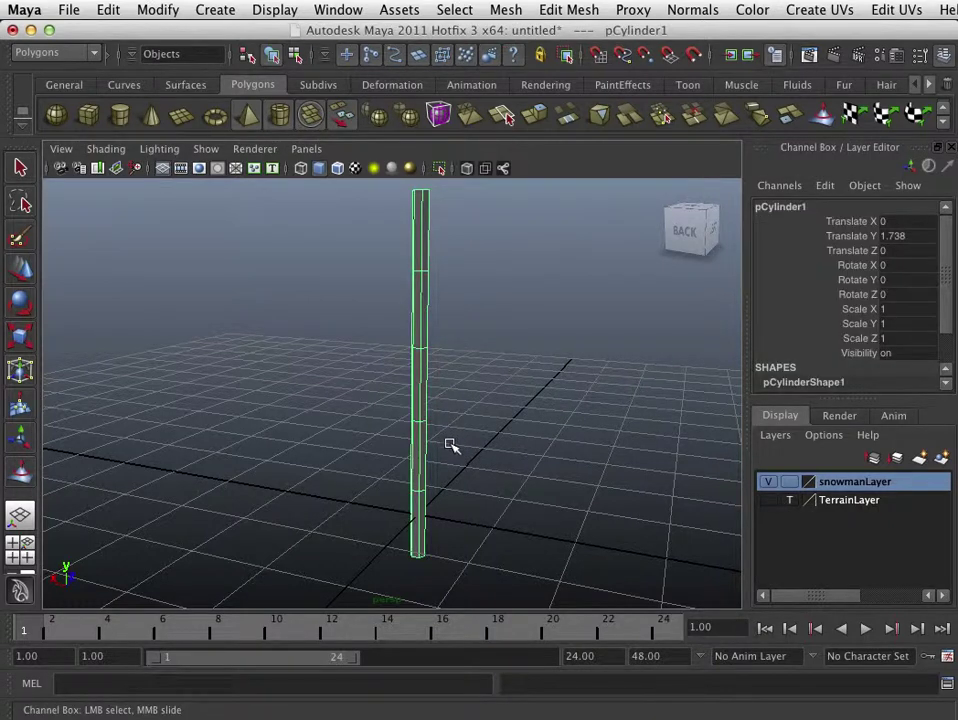
pyautogui.press('w')
pyautogui.moveTo(427, 340); pyautogui.dragTo(430, 268)
pyautogui.scroll(-2, 475, 360)
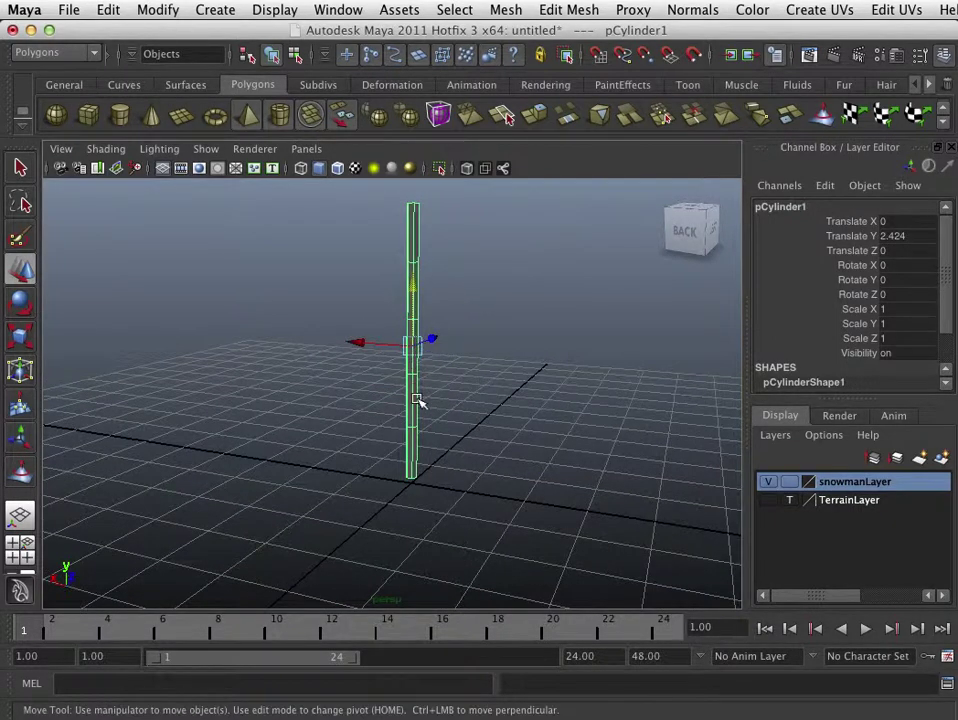
# Step: Move the cylinder's pivot point down to its base using the side view, and return to the perspective view
pyautogui.press('space')
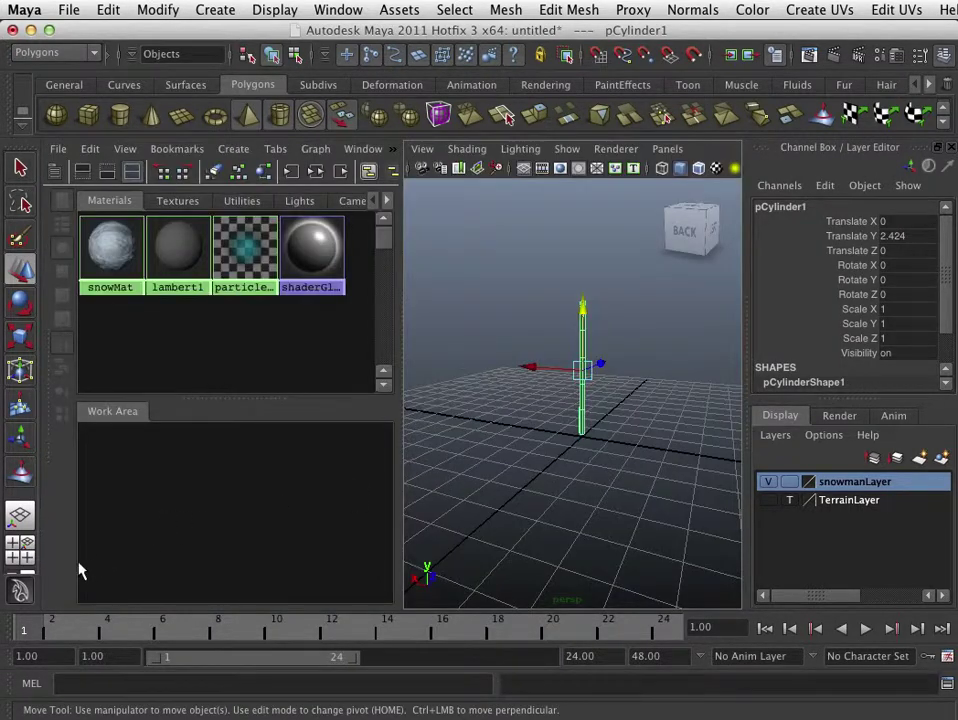
pyautogui.click(25, 557)
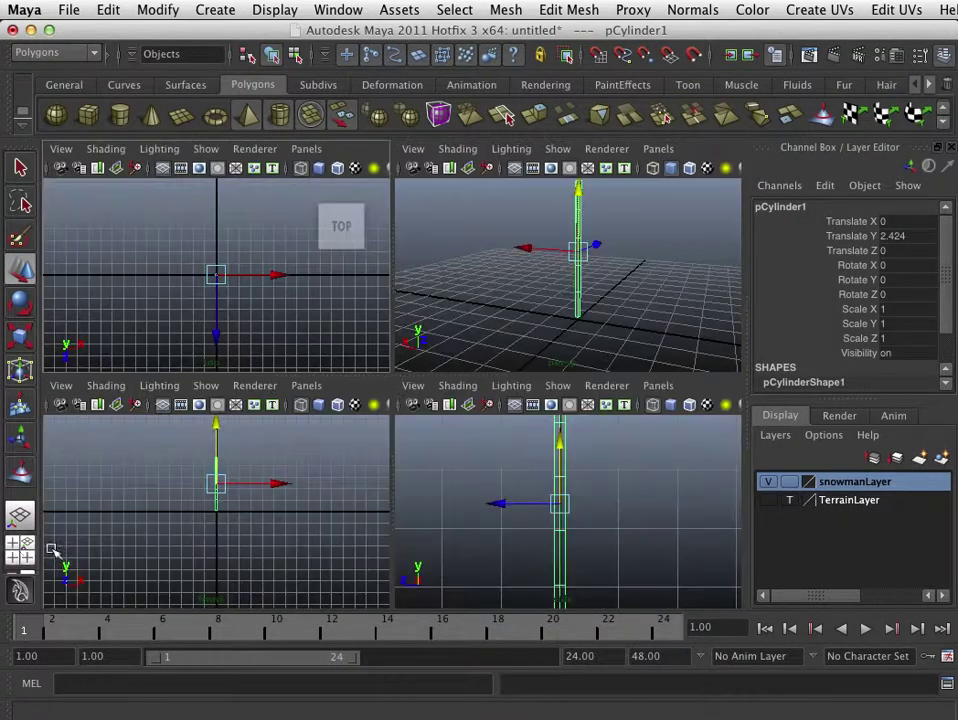
pyautogui.press('space')
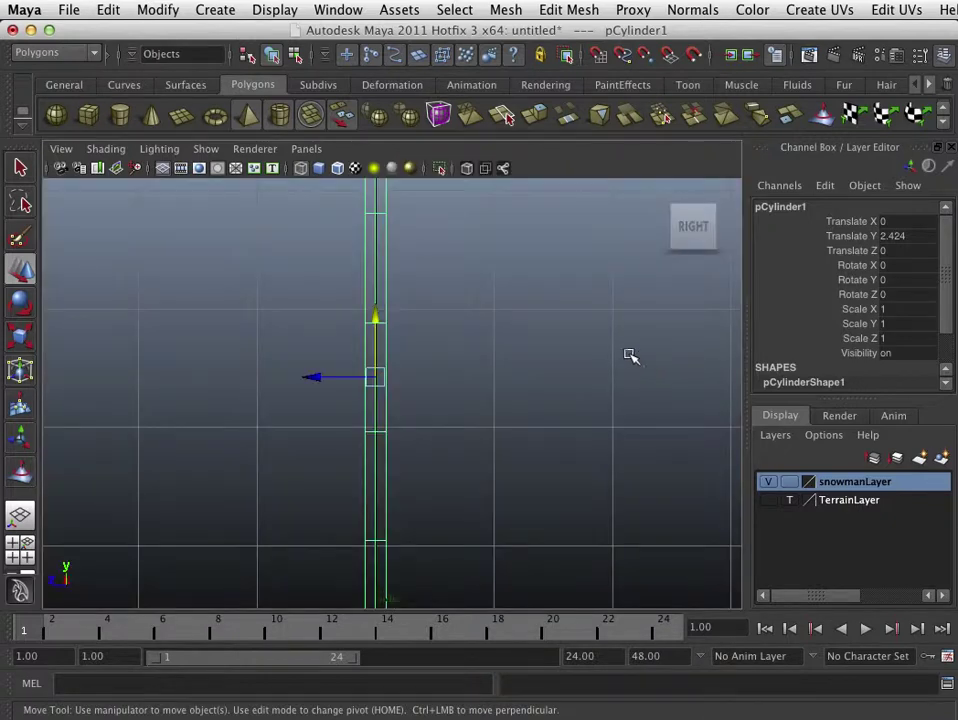
pyautogui.scroll(1, 605, 356)
pyautogui.press('Home')
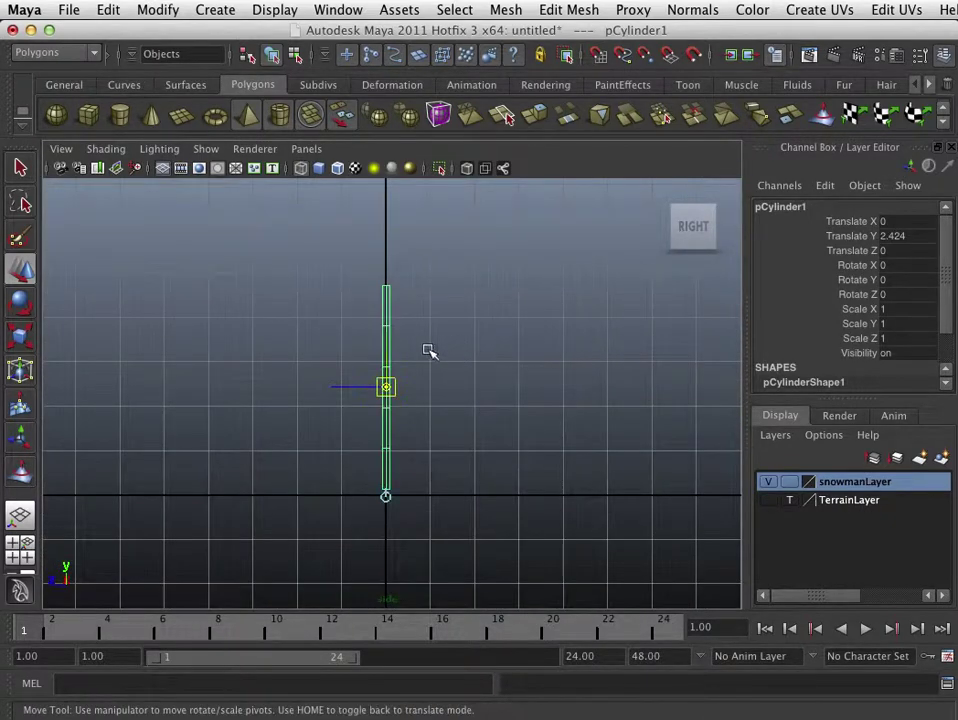
pyautogui.scroll(3, 390, 350)
pyautogui.moveTo(384, 384); pyautogui.dragTo(389, 554)
pyautogui.press('Home')
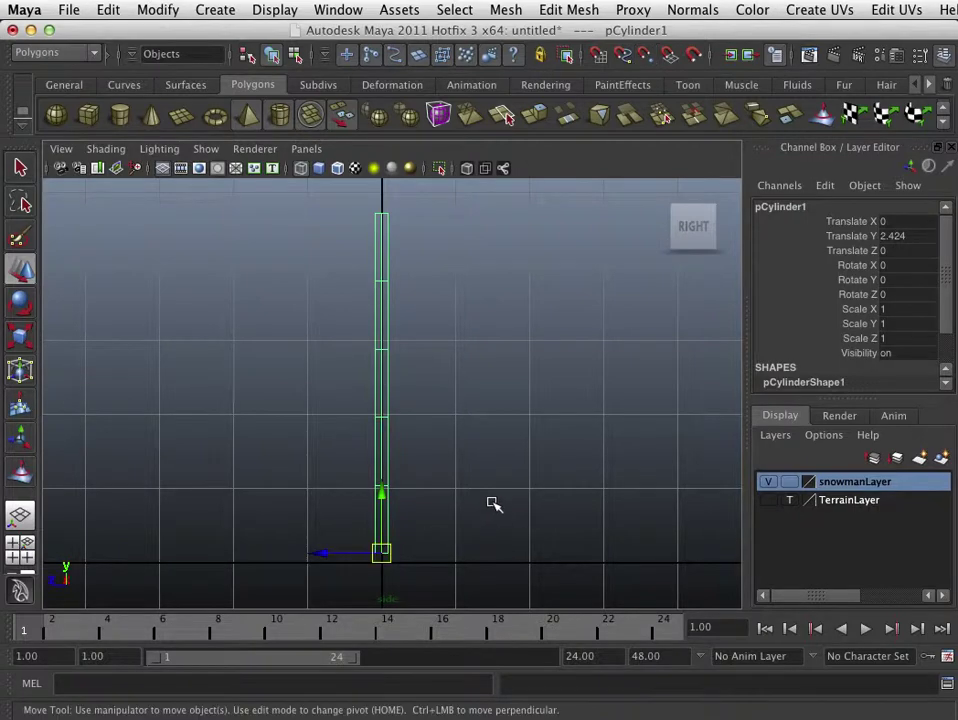
pyautogui.press('space')
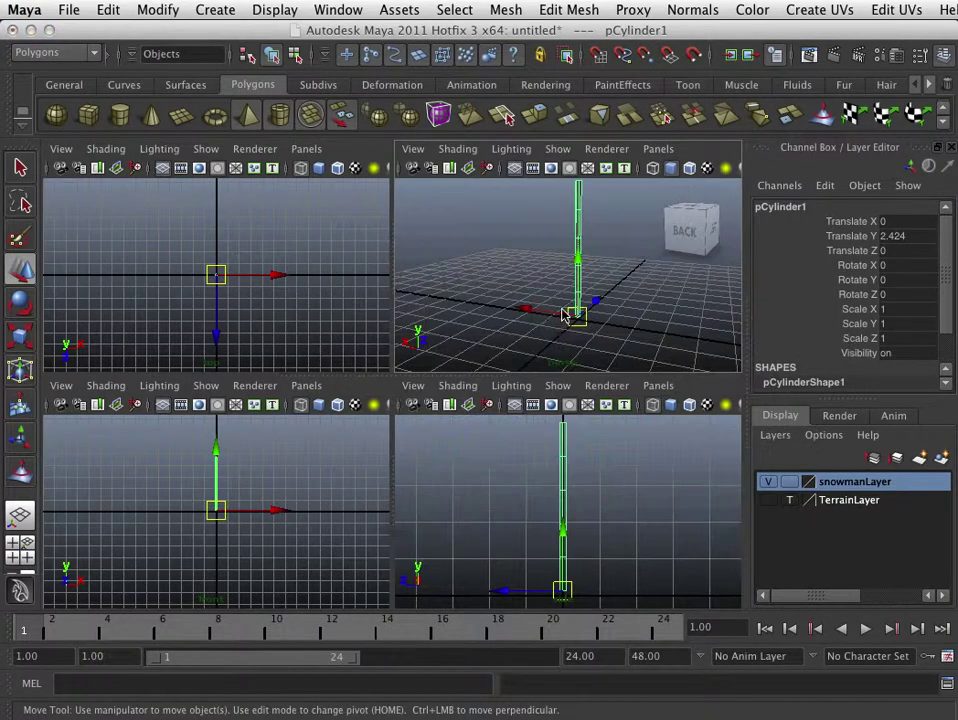
pyautogui.press('space')
pyautogui.scroll(4, 531, 339)
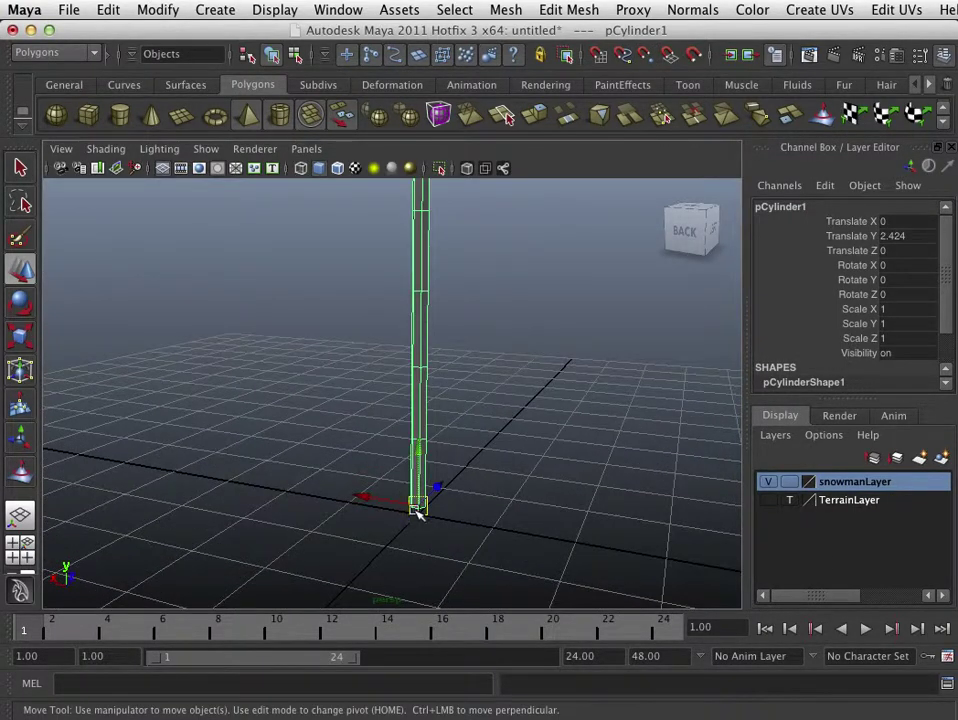
# Step: Shorten the cylinder from its base by scaling it to about 0.68 in Y
pyautogui.scroll(-2, 420, 507)
pyautogui.press('r')
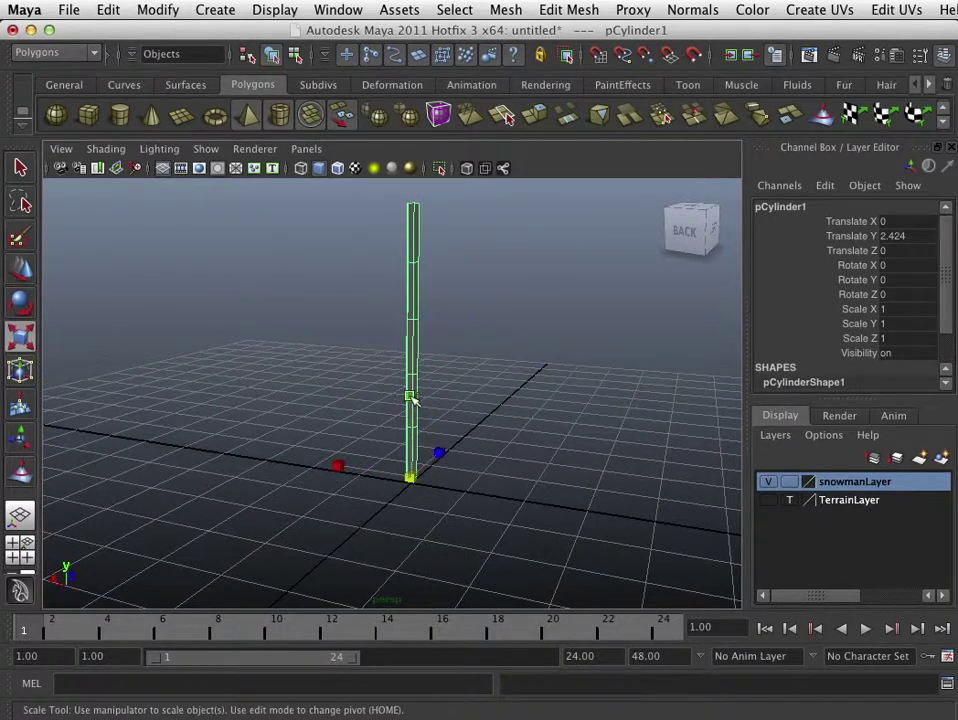
pyautogui.moveTo(412, 399); pyautogui.dragTo(430, 423)
pyautogui.keyDown('alt'); pyautogui.moveTo(438, 423); pyautogui.dragTo(614, 428, button='right'); pyautogui.keyUp('alt')
pyautogui.moveTo(614, 428)
pyautogui.keyDown('alt'); pyautogui.mouseDown()
pyautogui.moveTo(552, 434)
pyautogui.moveTo(609, 430)
pyautogui.mouseUp(); pyautogui.keyUp('alt')
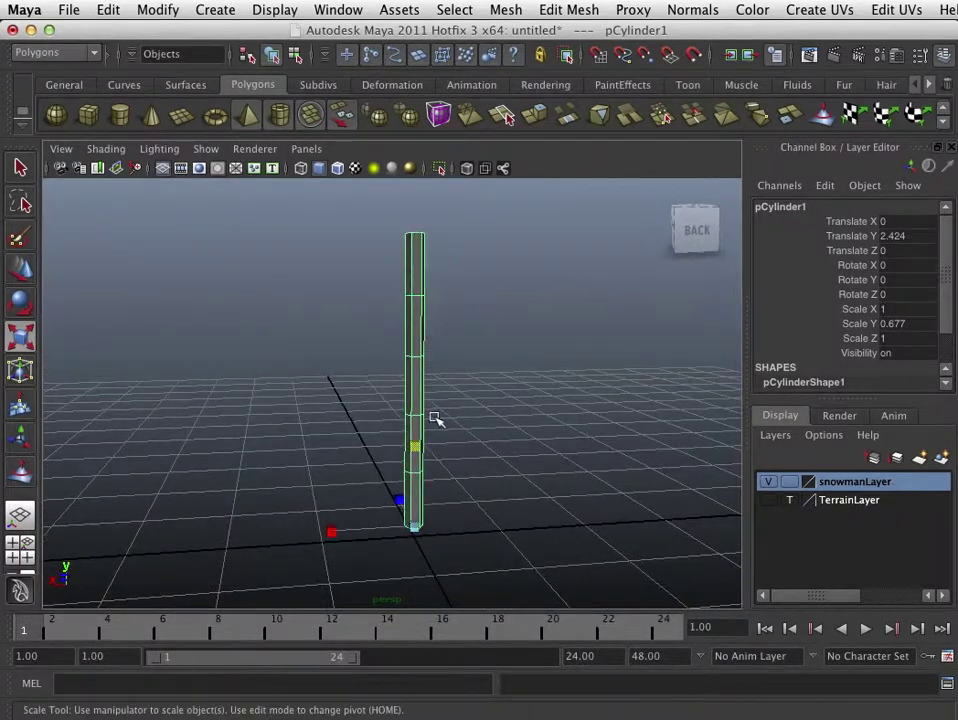
# Step: Taper the cylinder towards its top by progressively scaling down its upper rows of vertices
pyautogui.moveTo(432, 418); pyautogui.dragTo(344, 420, button='right')
pyautogui.moveTo(436, 428)
pyautogui.keyDown('alt'); pyautogui.mouseDown()
pyautogui.moveTo(406, 428)
pyautogui.moveTo(424, 425)
pyautogui.moveTo(421, 381)
pyautogui.moveTo(436, 412)
pyautogui.mouseUp(); pyautogui.keyUp('alt')
pyautogui.scroll(1, 452, 460)
pyautogui.moveTo(430, 414); pyautogui.dragTo(389, 355, button='right')
pyautogui.moveTo(446, 384); pyautogui.dragTo(473, 443)
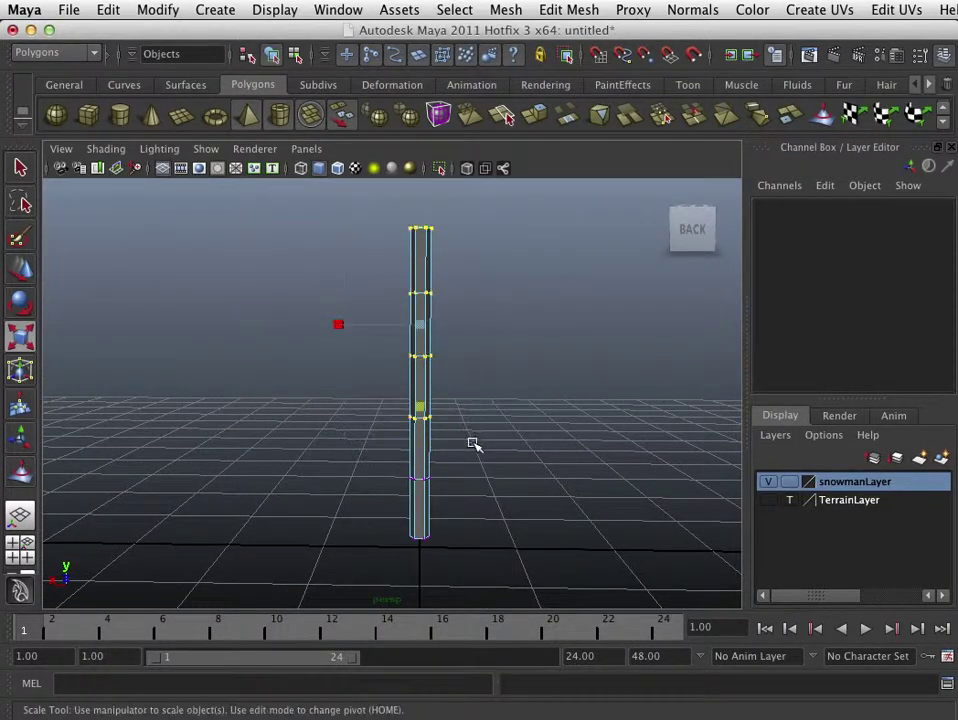
pyautogui.moveTo(422, 325); pyautogui.dragTo(421, 325)
pyautogui.moveTo(459, 272); pyautogui.dragTo(379, 375)
pyautogui.moveTo(421, 298); pyautogui.dragTo(419, 303)
pyautogui.moveTo(457, 236); pyautogui.dragTo(421, 269)
# Step: Reposition the cylinder's middle rows of vertices along its length so that the rows are unevenly spaced
pyautogui.moveTo(449, 321); pyautogui.dragTo(405, 428)
pyautogui.press('w')
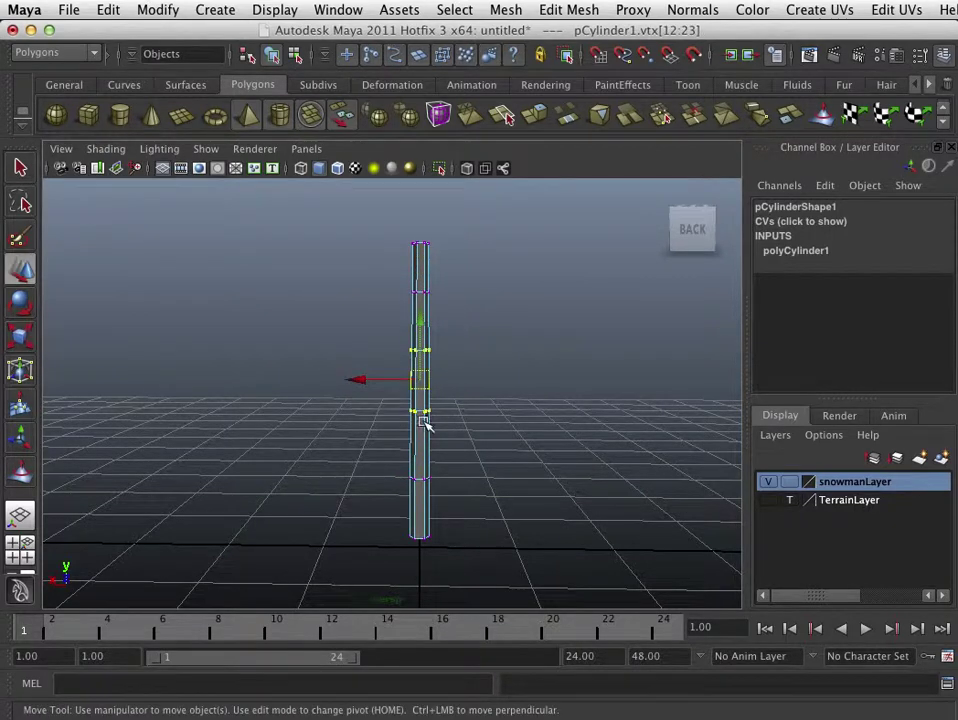
pyautogui.press('e')
pyautogui.moveTo(477, 317); pyautogui.dragTo(421, 340)
pyautogui.press('w')
pyautogui.moveTo(451, 289); pyautogui.dragTo(370, 295)
pyautogui.keyDown('alt'); pyautogui.moveTo(465, 487); pyautogui.dragTo(690, 487); pyautogui.keyUp('alt')
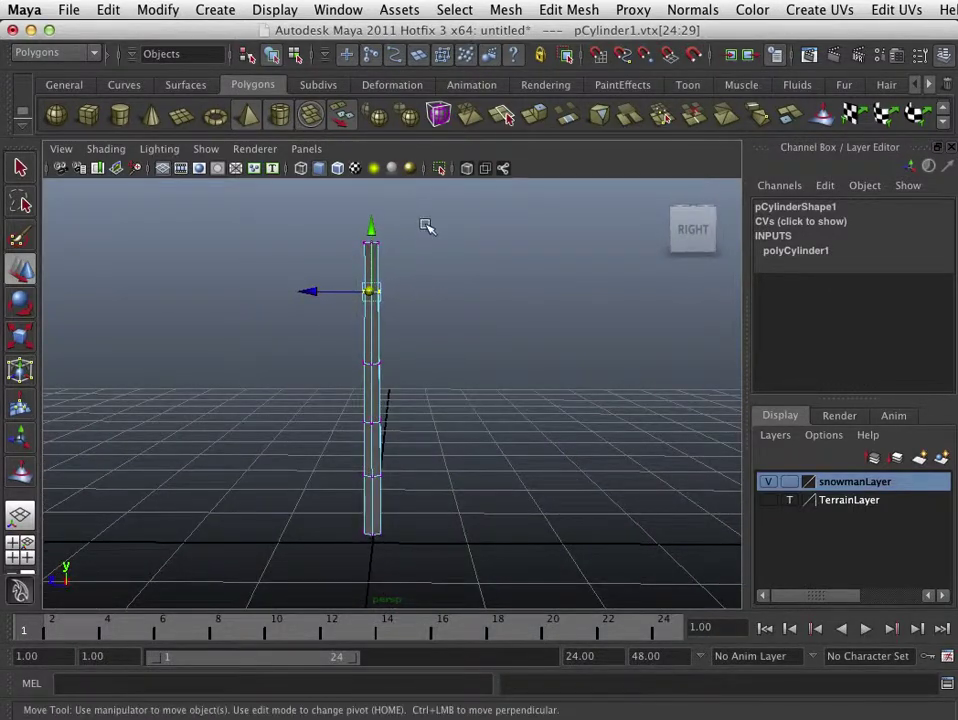
# Step: Scale all of the cylinder's vertices down slightly and uniformly
pyautogui.moveTo(425, 233); pyautogui.dragTo(335, 578)
pyautogui.press('r')
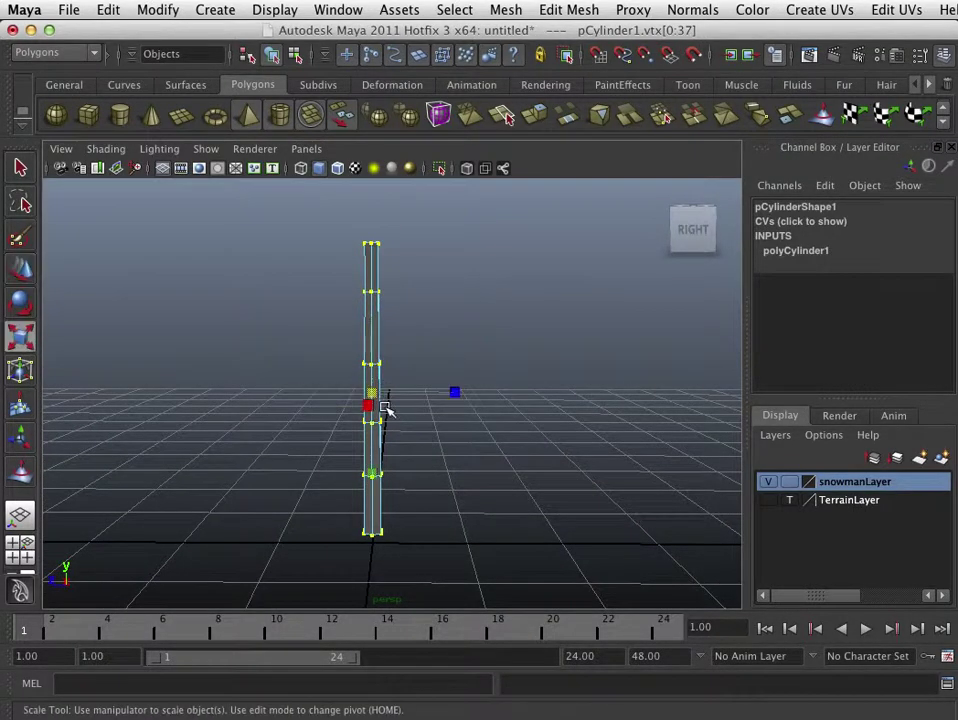
pyautogui.moveTo(381, 398); pyautogui.dragTo(378, 405)
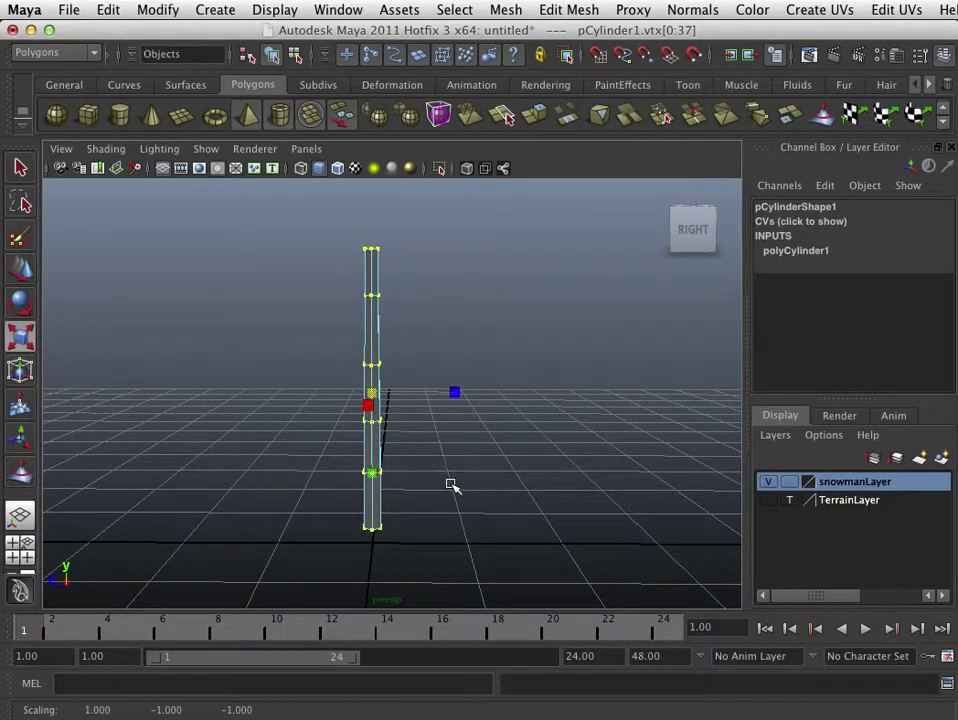
pyautogui.keyDown('alt'); pyautogui.moveTo(451, 485); pyautogui.dragTo(471, 406); pyautogui.keyUp('alt')
pyautogui.click(490, 485)
pyautogui.scroll(5, 466, 411)
pyautogui.scroll(-5, 466, 411)
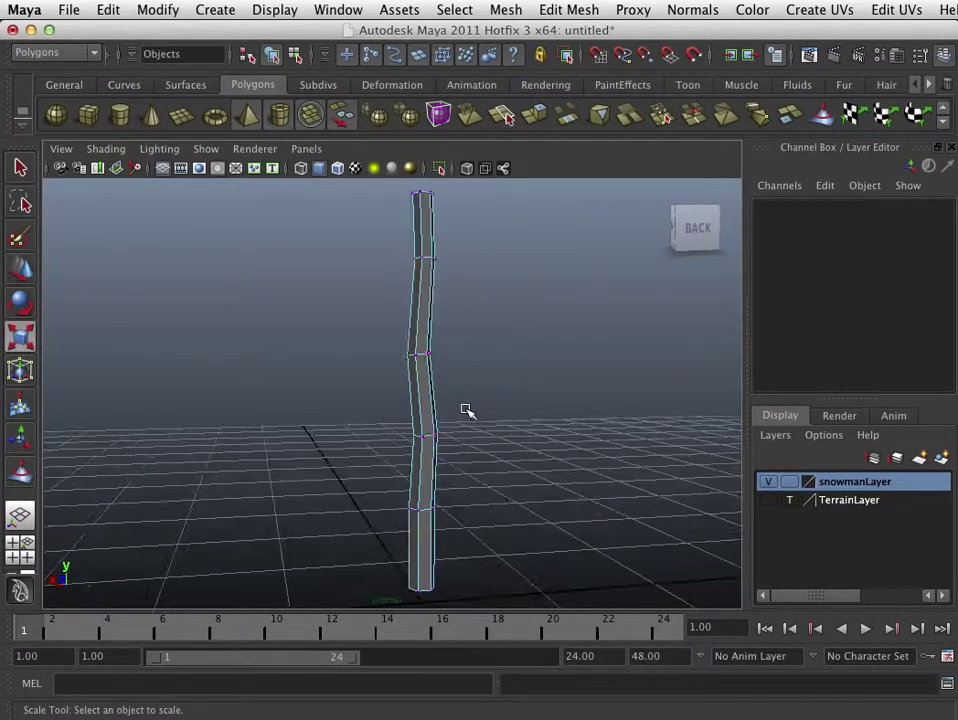
# Step: Return to object mode and scale the whole cylinder down to 0.464 in X and Z and 0.435 in Y
pyautogui.scroll(-2, 466, 411)
pyautogui.scroll(4, 466, 411)
pyautogui.moveTo(438, 543)
pyautogui.mouseDown(button='right')
pyautogui.moveTo(438, 520)
pyautogui.moveTo(528, 517)
pyautogui.mouseUp(button='right')
pyautogui.click(430, 536)
pyautogui.moveTo(421, 585); pyautogui.dragTo(215, 630)
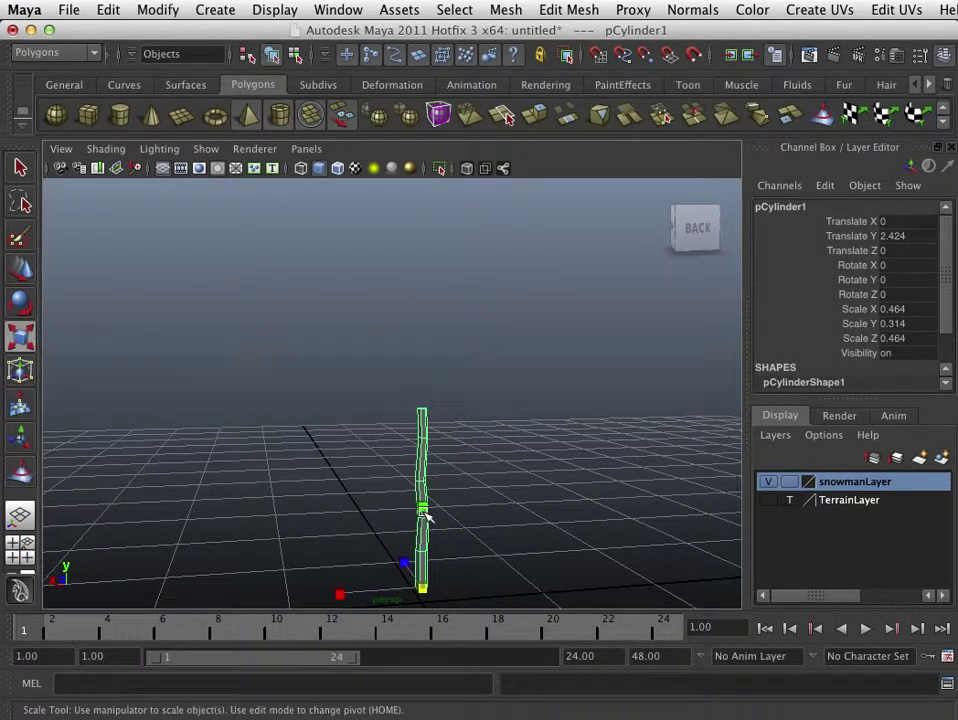
pyautogui.moveTo(425, 513); pyautogui.dragTo(428, 478)
# Step: Bring the second and third rows of vertices from the top close together to form a short segment on the upper stick
pyautogui.scroll(6, 483, 438)
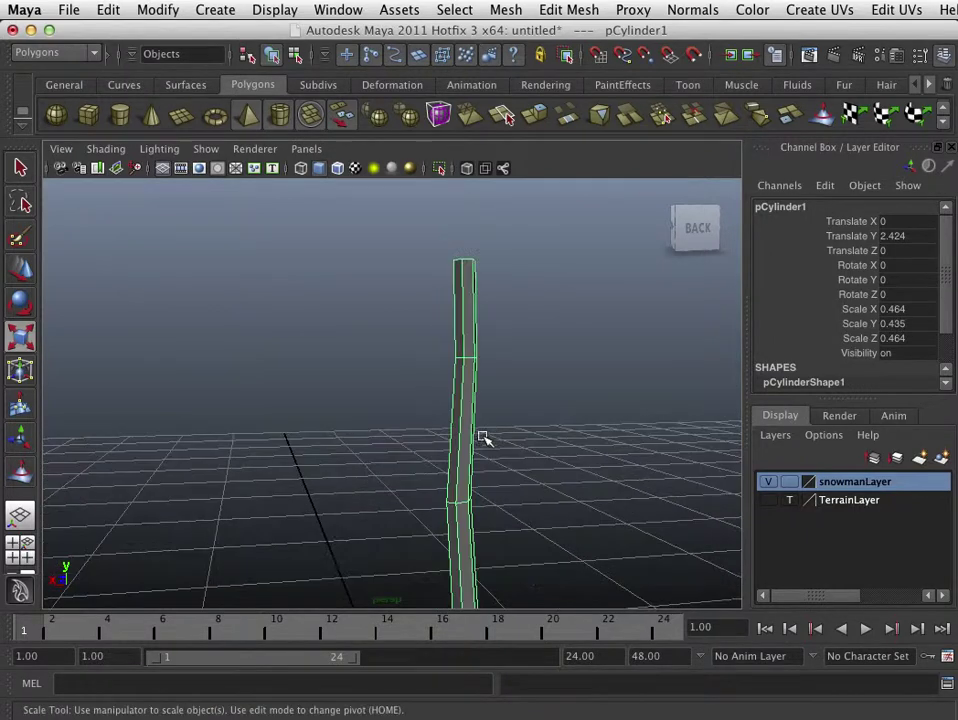
pyautogui.click(535, 406)
pyautogui.keyDown('alt'); pyautogui.moveTo(476, 425); pyautogui.dragTo(468, 428); pyautogui.keyUp('alt')
pyautogui.click(479, 438)
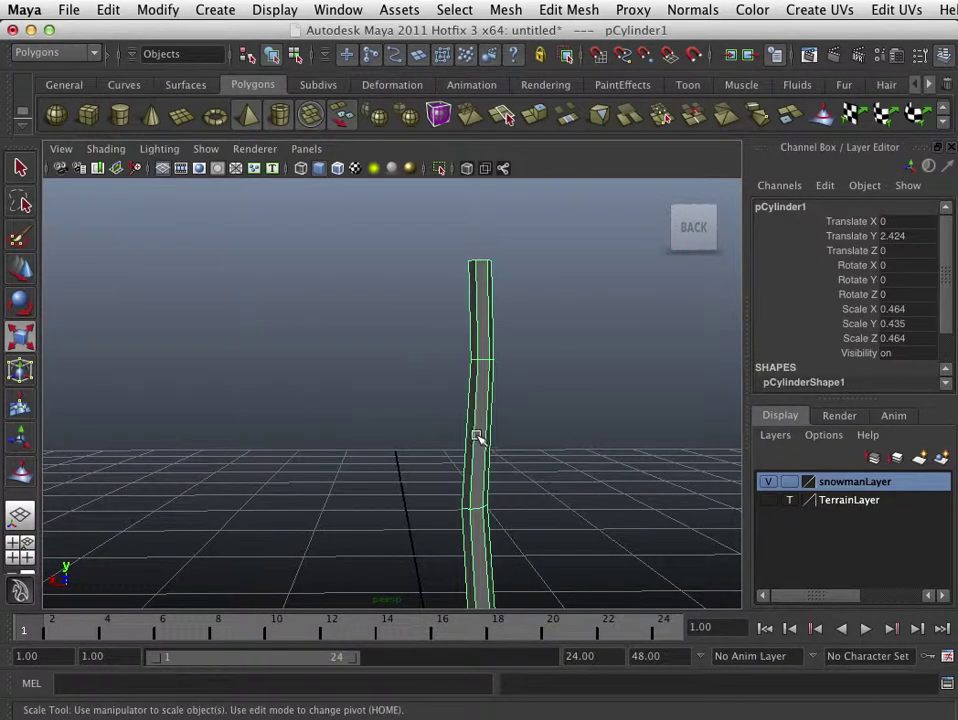
pyautogui.moveTo(481, 447); pyautogui.dragTo(398, 438, button='right')
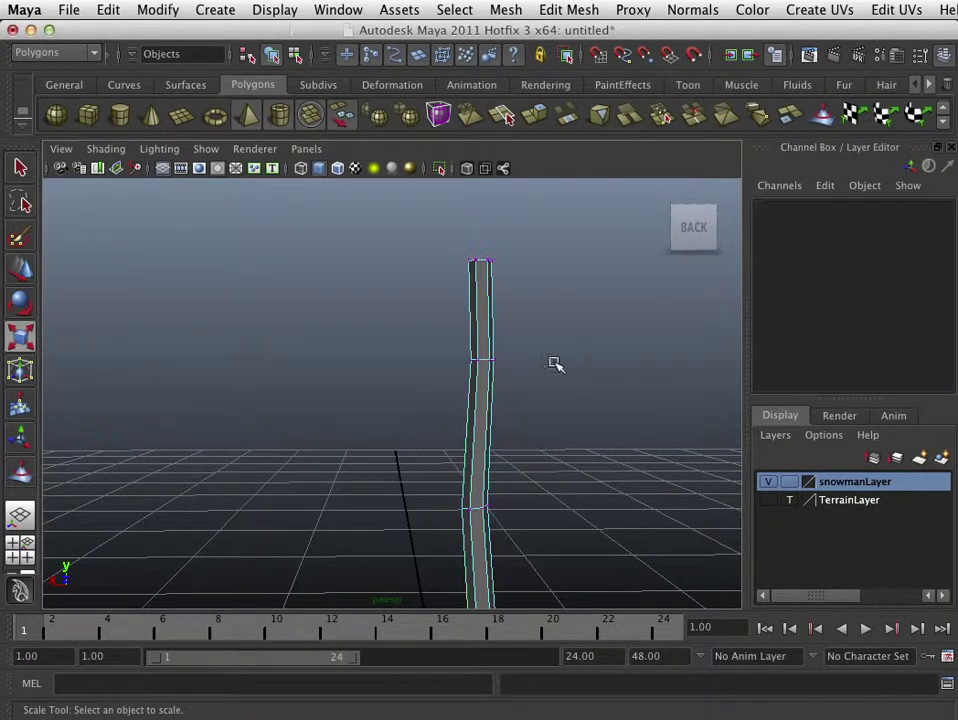
pyautogui.moveTo(548, 340); pyautogui.dragTo(430, 518)
pyautogui.moveTo(481, 467); pyautogui.dragTo(597, 484)
pyautogui.click(520, 474)
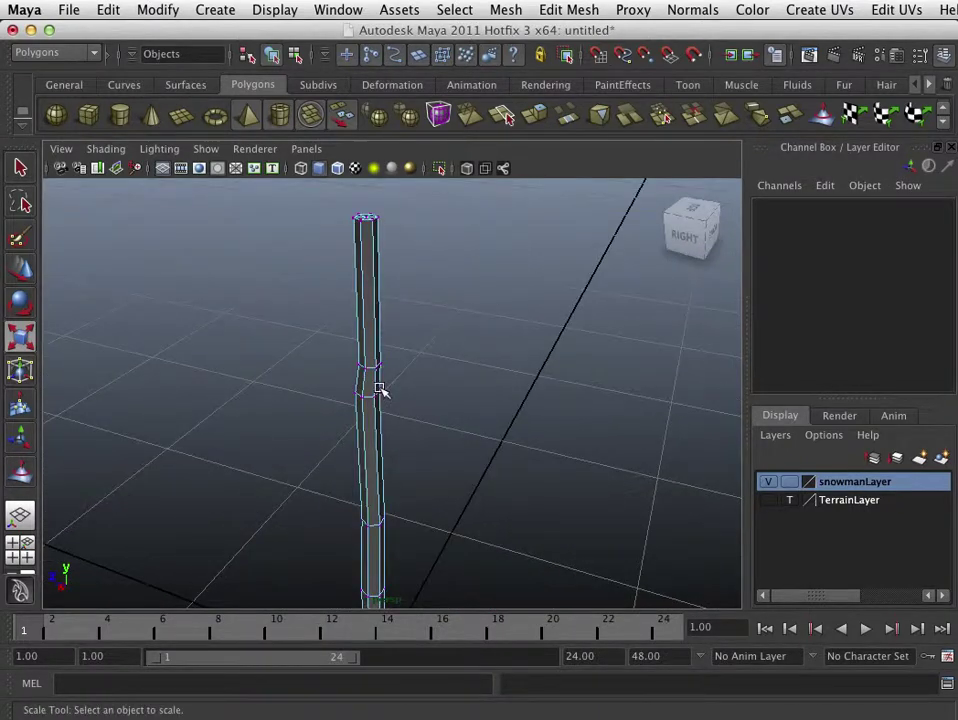
# Step: Switch to face selection and select two adjacent faces on the short upper segment
pyautogui.moveTo(373, 387); pyautogui.dragTo(377, 432, button='right')
pyautogui.click(369, 385)
pyautogui.keyDown('shift'); pyautogui.click(364, 379); pyautogui.keyUp('shift')
pyautogui.keyDown('alt'); pyautogui.moveTo(413, 419); pyautogui.dragTo(312, 429); pyautogui.keyUp('alt')
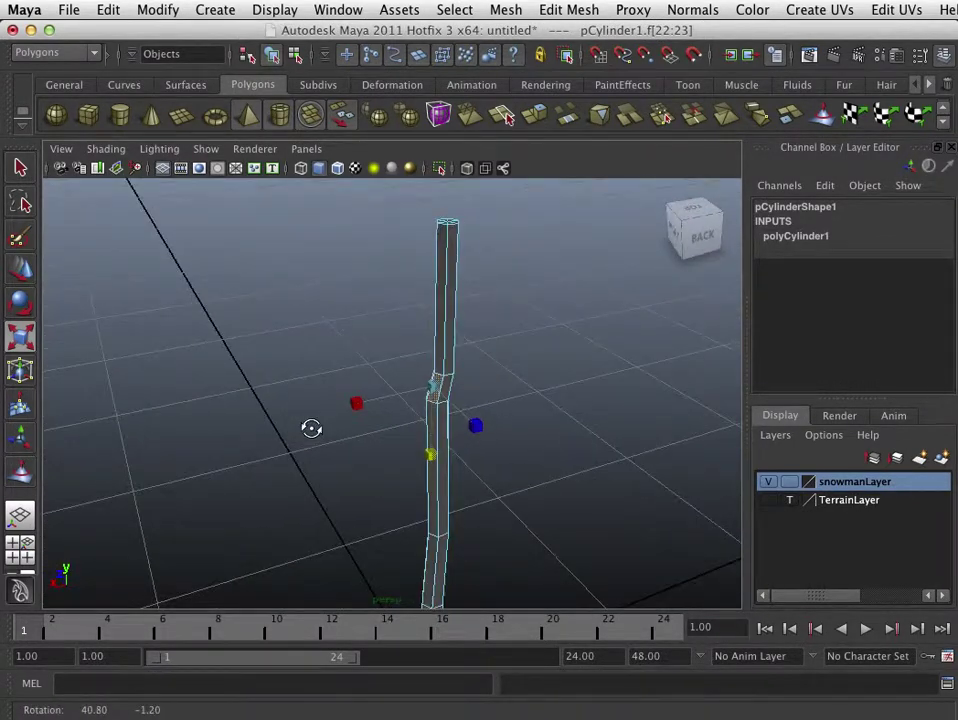
pyautogui.click(506, 10)
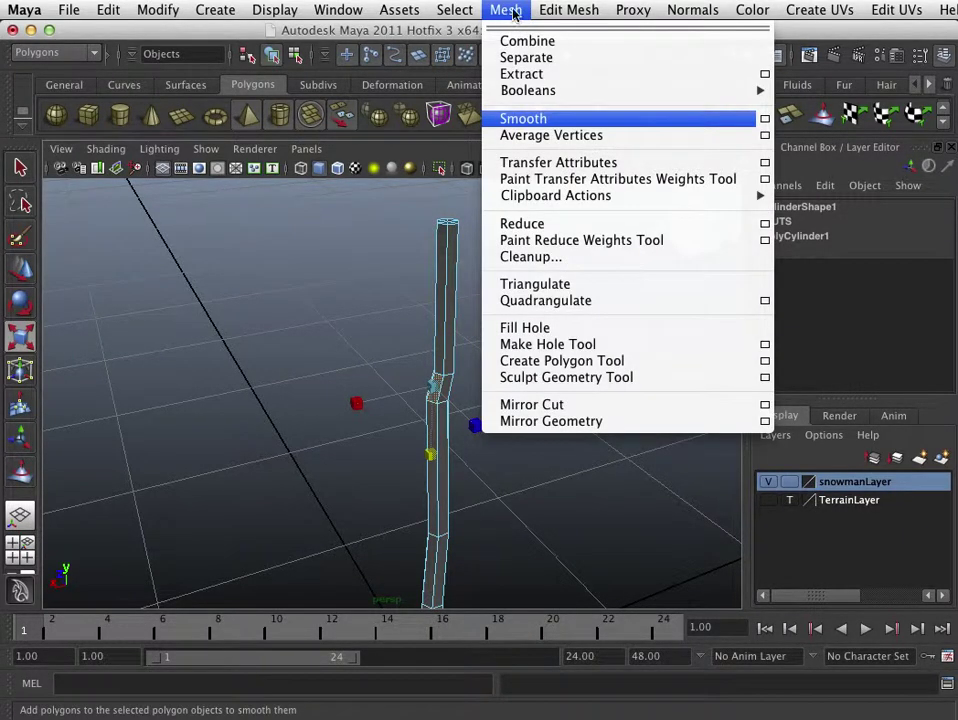
pyautogui.moveTo(562, 10)
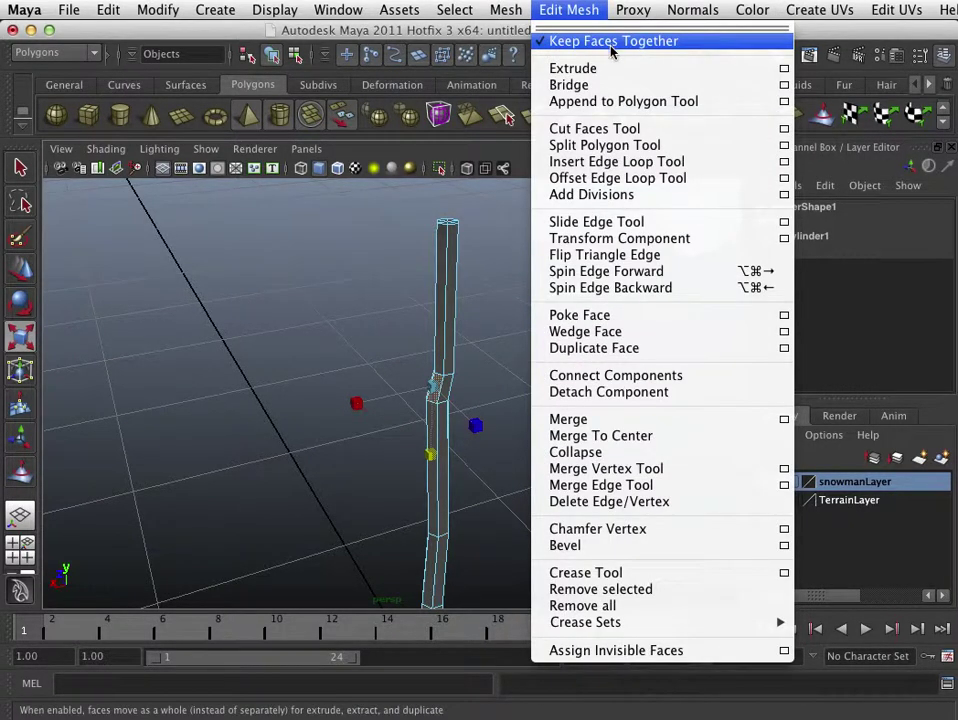
pyautogui.click(418, 411)
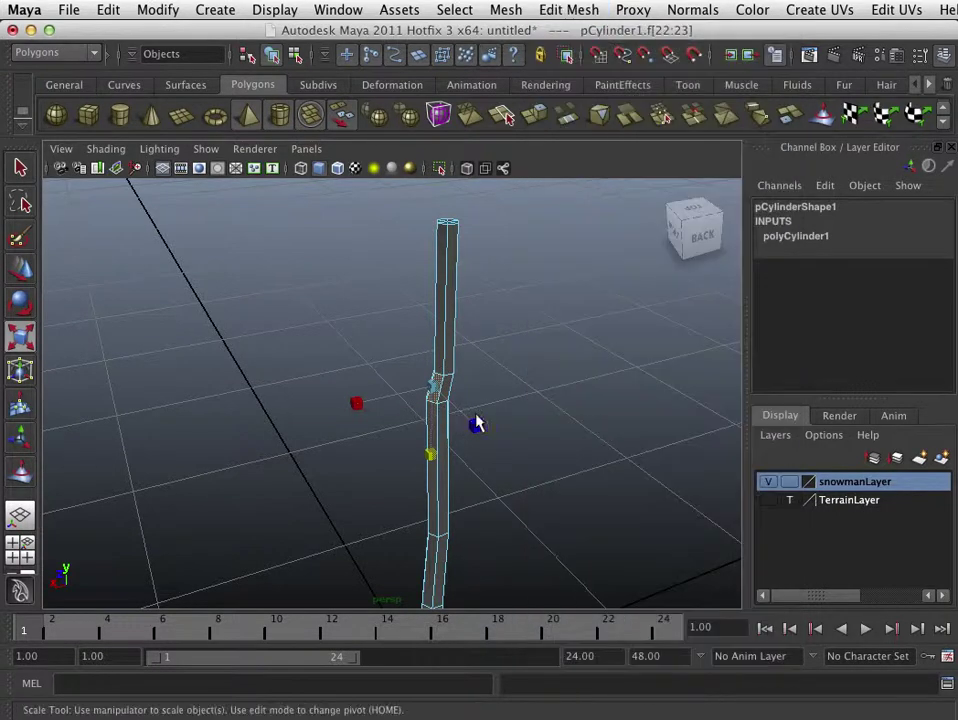
pyautogui.keyDown('alt'); pyautogui.moveTo(402, 406); pyautogui.dragTo(567, 402, button='right'); pyautogui.keyUp('alt')
pyautogui.keyDown('alt'); pyautogui.moveTo(567, 402); pyautogui.dragTo(473, 410); pyautogui.keyUp('alt')
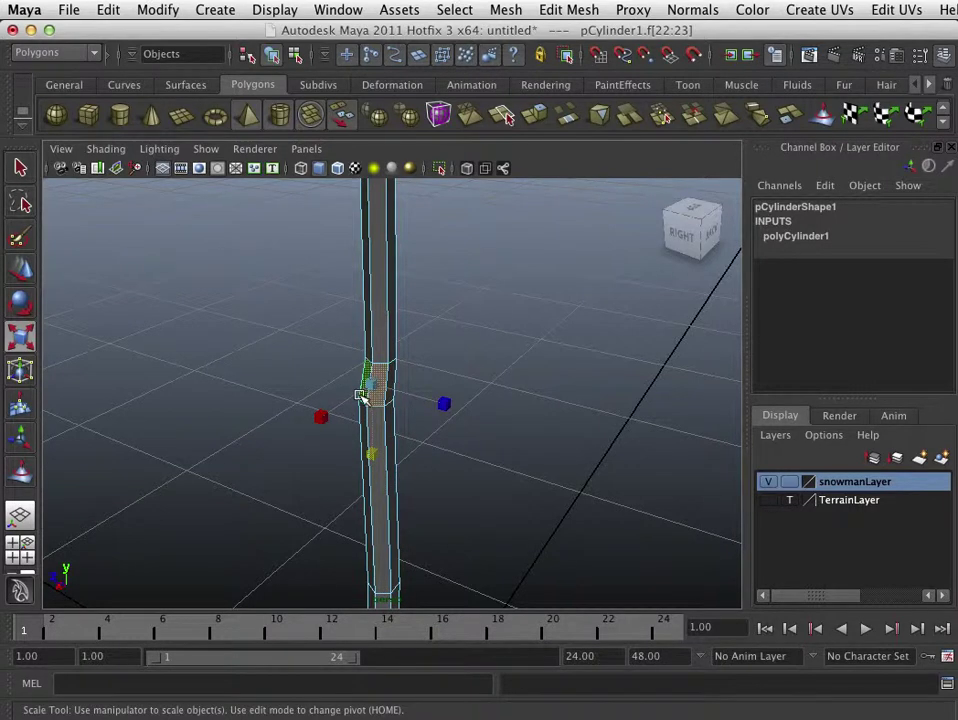
pyautogui.keyDown('alt'); pyautogui.moveTo(362, 397); pyautogui.dragTo(307, 399); pyautogui.keyUp('alt')
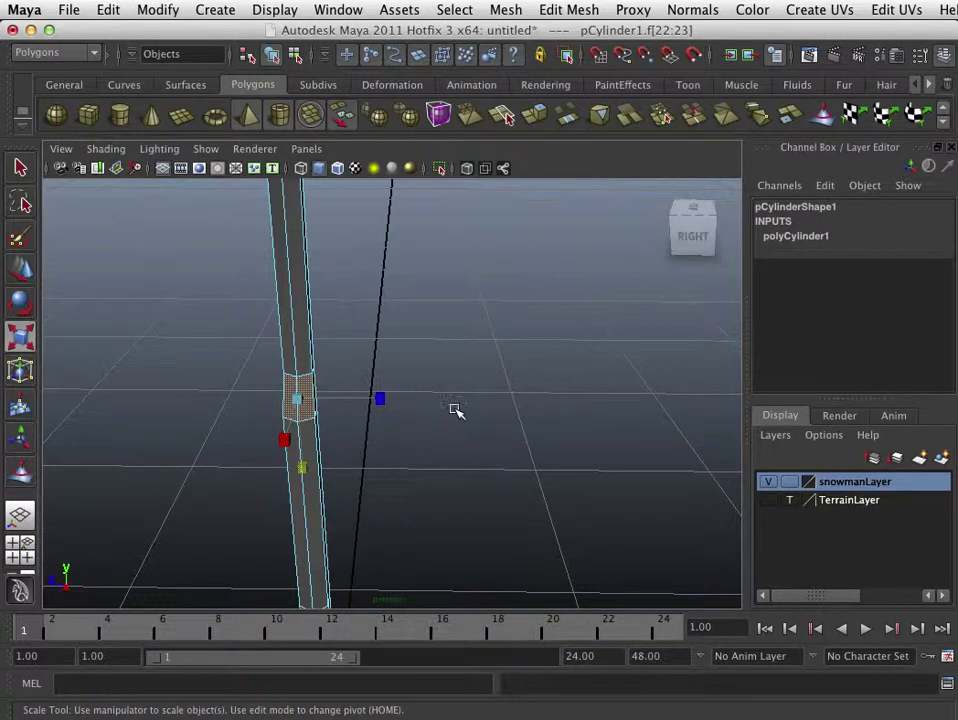
pyautogui.keyDown('alt'); pyautogui.moveTo(475, 409); pyautogui.dragTo(393, 406, button='right'); pyautogui.keyUp('alt')
pyautogui.keyDown('alt'); pyautogui.moveTo(447, 413); pyautogui.dragTo(359, 393); pyautogui.keyUp('alt')
# Step: Open the Extrude options and apply Extrude to the two selected faces
pyautogui.click(560, 9)
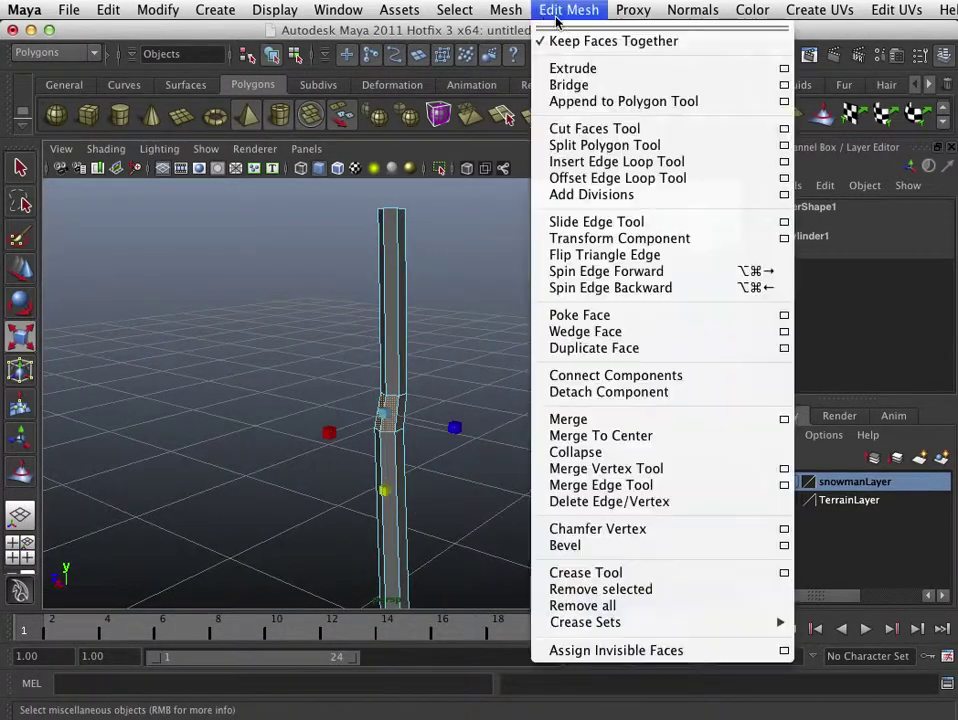
pyautogui.click(784, 69)
pyautogui.moveTo(957, 637); pyautogui.dragTo(482, 193)
pyautogui.click(388, 210)
pyautogui.click(400, 248)
pyautogui.click(620, 500)
pyautogui.click(386, 188)
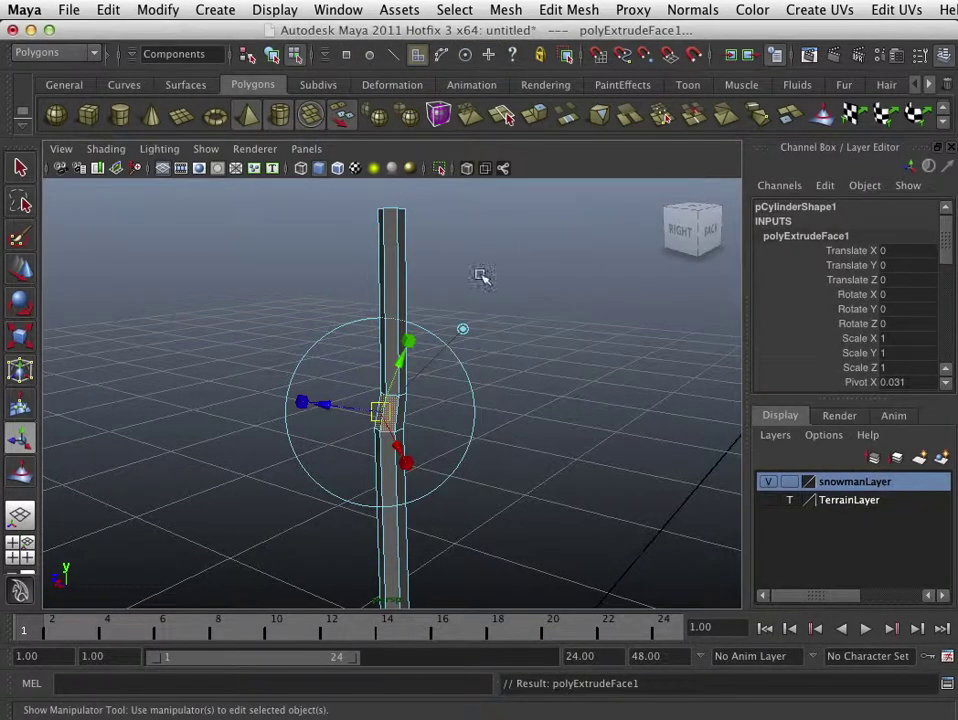
# Step: Try to pull the extruded faces outwards along their local axis, and undo the pull
pyautogui.keyDown('alt'); pyautogui.moveTo(498, 301); pyautogui.dragTo(519, 387); pyautogui.keyUp('alt')
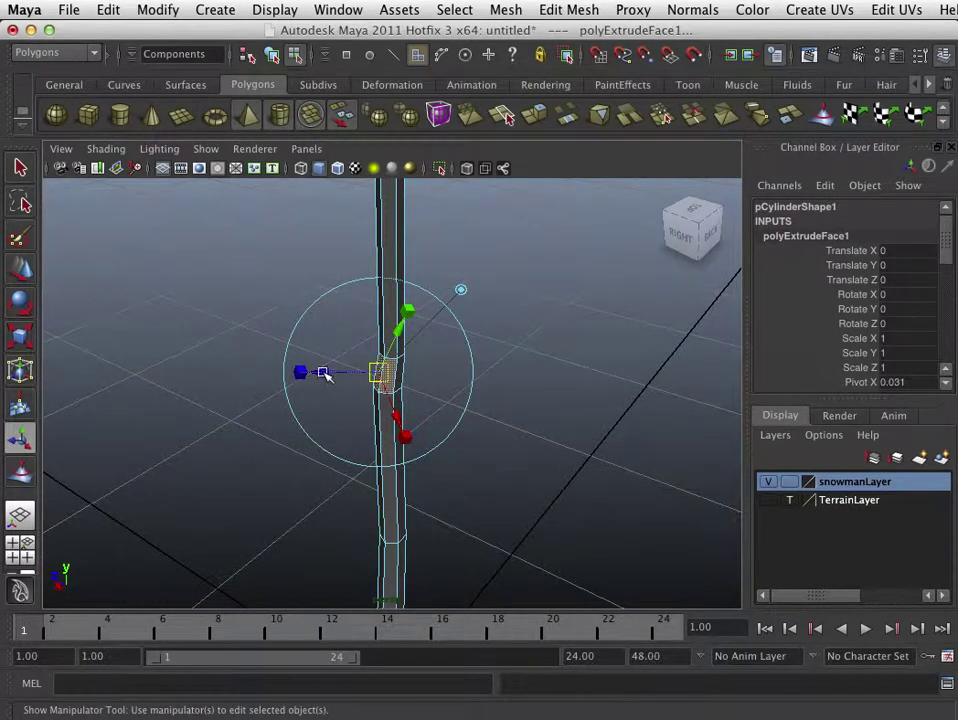
pyautogui.keyDown('alt'); pyautogui.moveTo(390, 380); pyautogui.dragTo(470, 420); pyautogui.keyUp('alt')
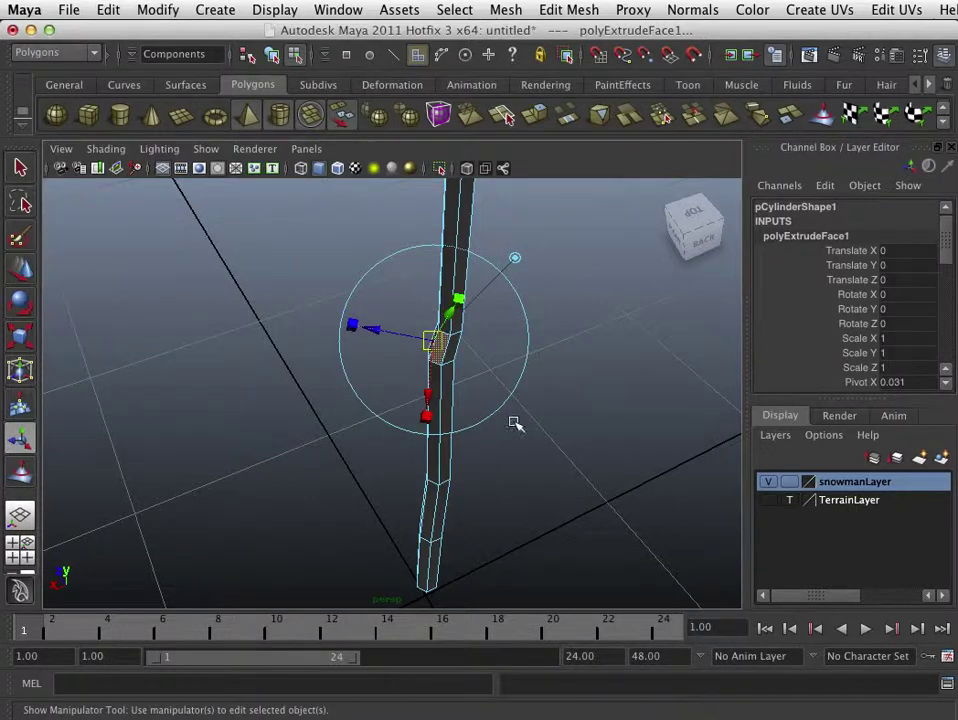
pyautogui.keyDown('alt'); pyautogui.moveTo(533, 433); pyautogui.dragTo(653, 441); pyautogui.keyUp('alt')
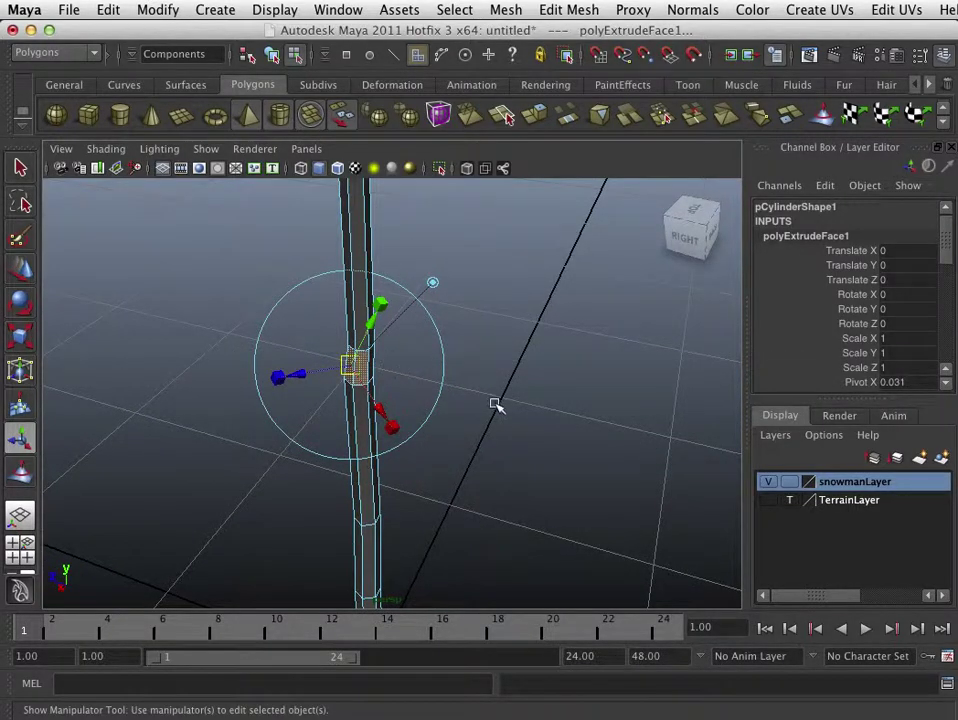
pyautogui.keyDown('alt'); pyautogui.moveTo(499, 404); pyautogui.dragTo(467, 418); pyautogui.keyUp('alt')
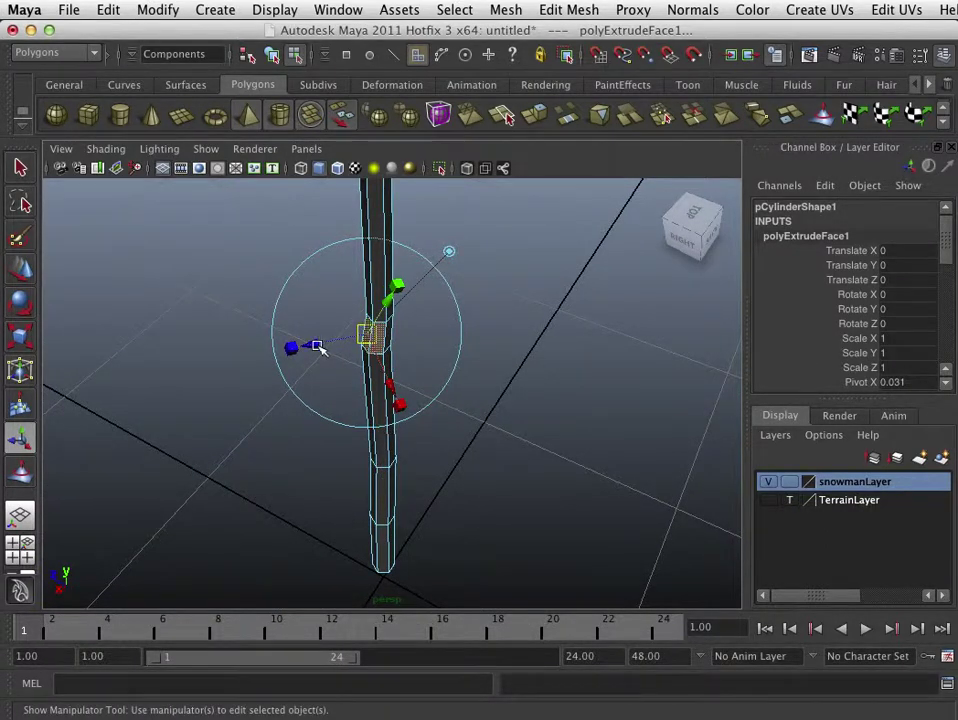
pyautogui.moveTo(318, 346); pyautogui.dragTo(268, 361)
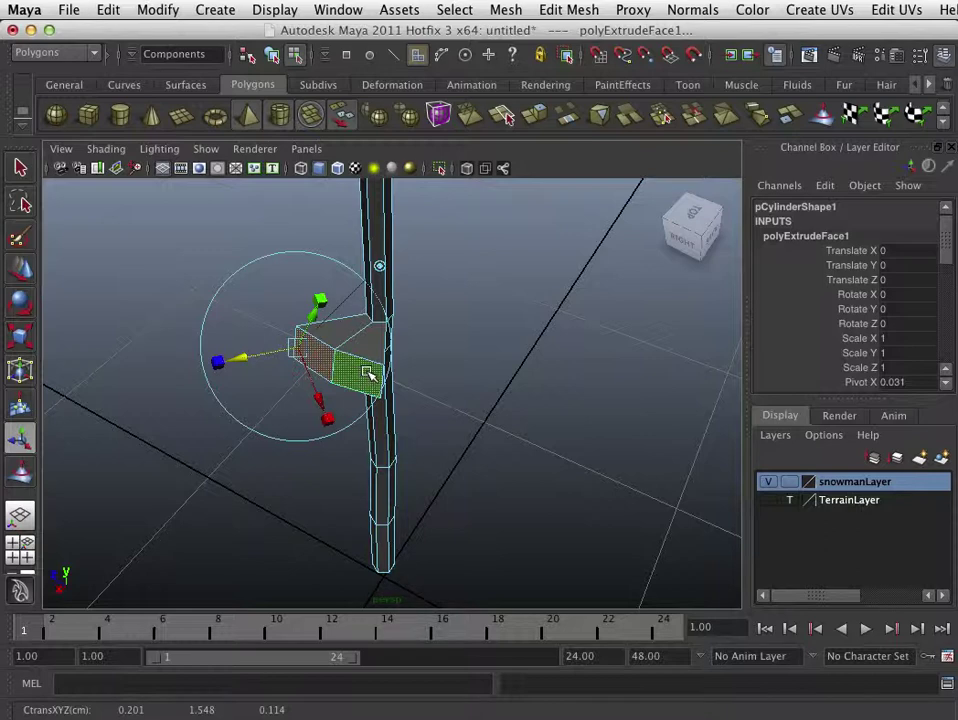
pyautogui.hotkey('ctrl', 'z')
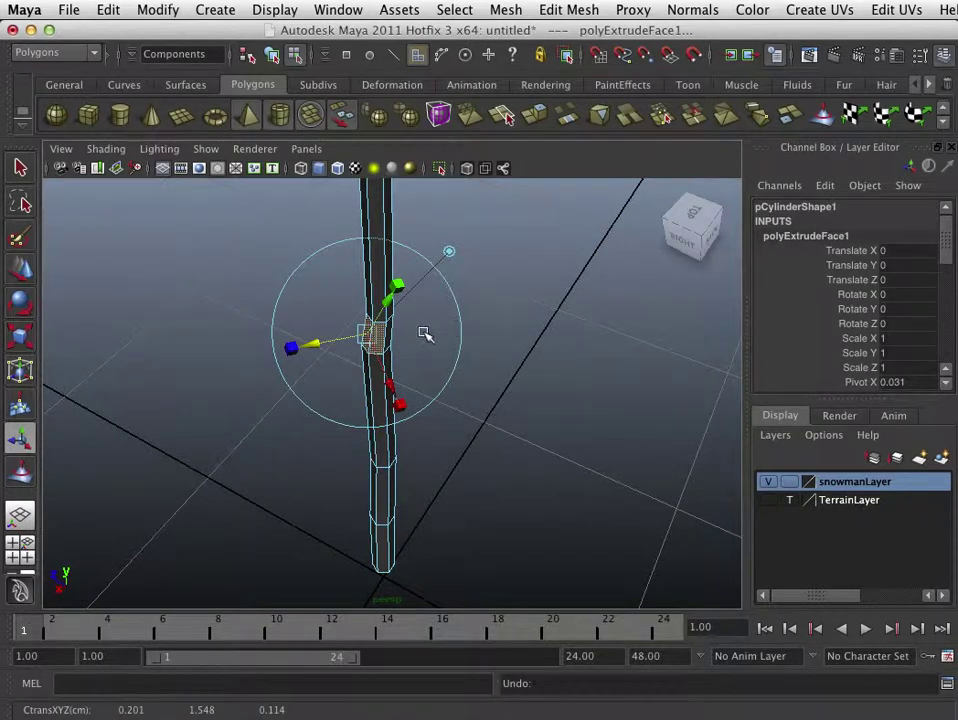
# Step: Using world axes, pull the extruded faces to about 0.157 in X and 0.125 in Y, scaling them to about 0.018, 0.555 and 0.933
pyautogui.keyDown('alt'); pyautogui.moveTo(422, 338); pyautogui.dragTo(579, 353, button='right'); pyautogui.keyUp('alt')
pyautogui.keyDown('alt'); pyautogui.moveTo(446, 334); pyautogui.dragTo(464, 382, button='middle'); pyautogui.keyUp('alt')
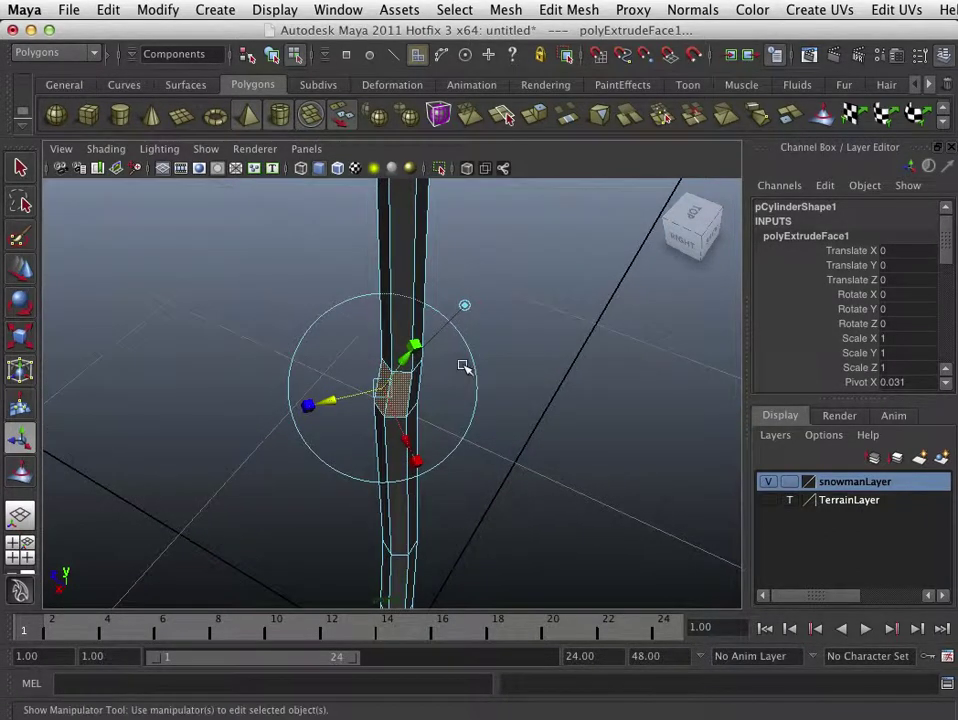
pyautogui.click(464, 305)
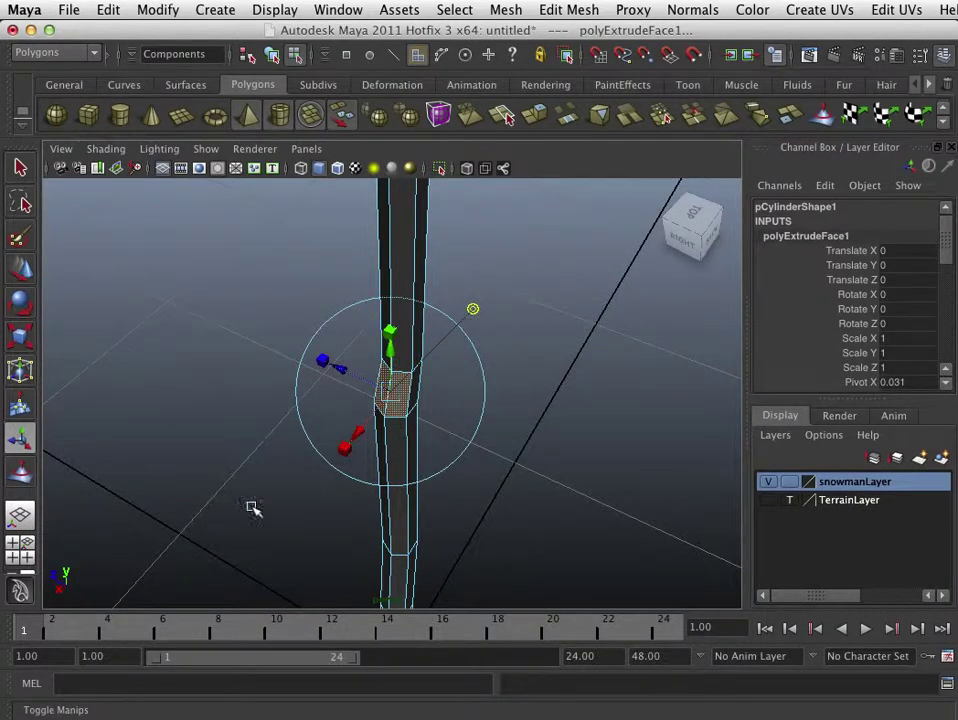
pyautogui.keyDown('alt'); pyautogui.moveTo(452, 474); pyautogui.dragTo(321, 477); pyautogui.keyUp('alt')
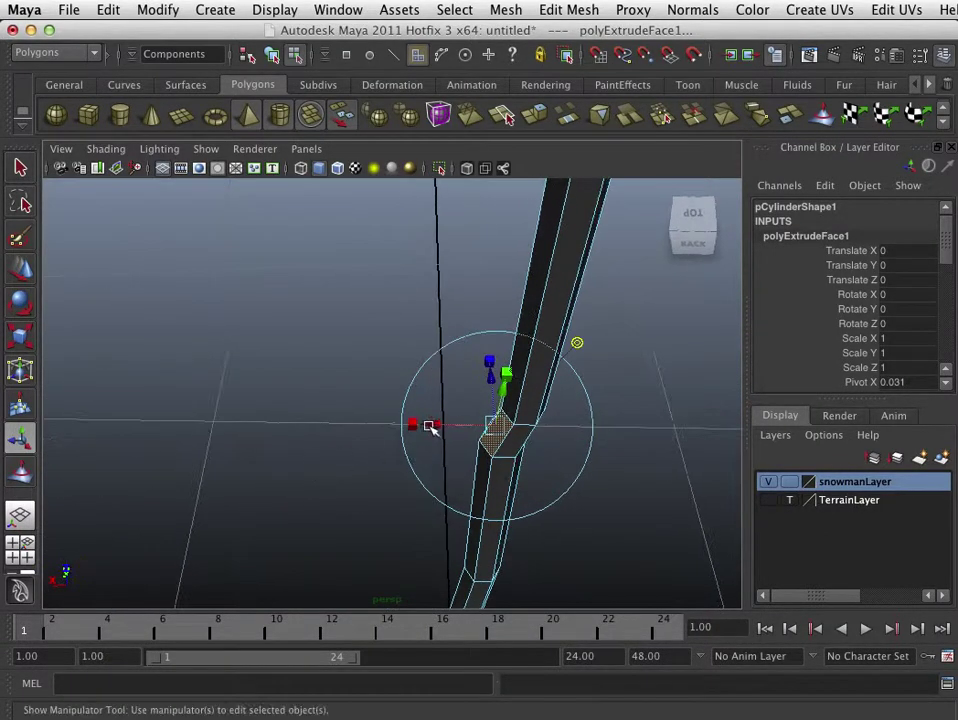
pyautogui.moveTo(425, 424); pyautogui.dragTo(384, 420)
pyautogui.moveTo(442, 385); pyautogui.dragTo(442, 362)
pyautogui.moveTo(379, 401); pyautogui.dragTo(438, 368)
pyautogui.moveTo(343, 380); pyautogui.dragTo(314, 397)
pyautogui.moveTo(278, 468); pyautogui.dragTo(362, 565)
pyautogui.moveTo(392, 437); pyautogui.dragTo(401, 399)
pyautogui.moveTo(334, 457); pyautogui.dragTo(359, 458)
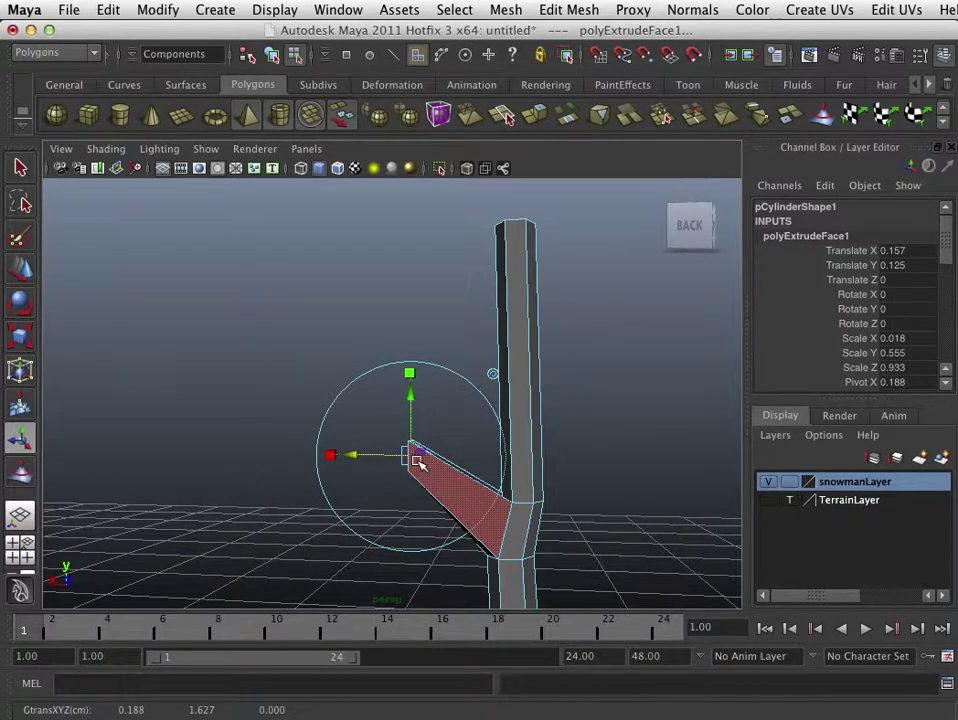
pyautogui.keyDown('alt'); pyautogui.moveTo(417, 463); pyautogui.dragTo(446, 516); pyautogui.keyUp('alt')
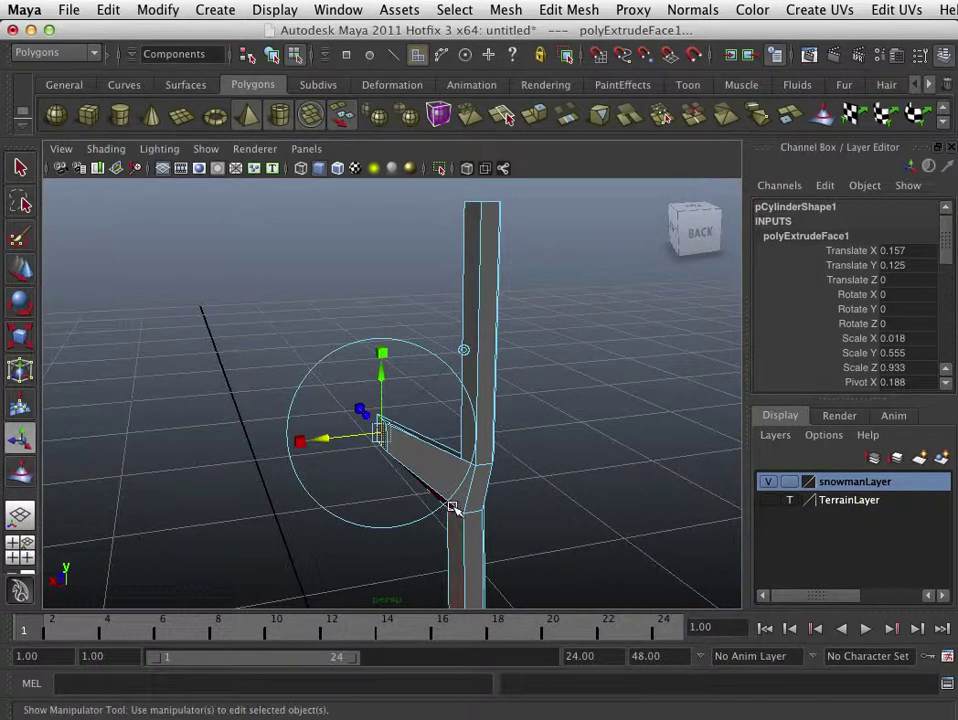
# Step: Extrude the branch end again to about 0.117 in X and 0.025 in Y in world axes, scaling it to 0.463 in Y and 0.84 in Z
pyautogui.hotkey('ctrl', 'e')
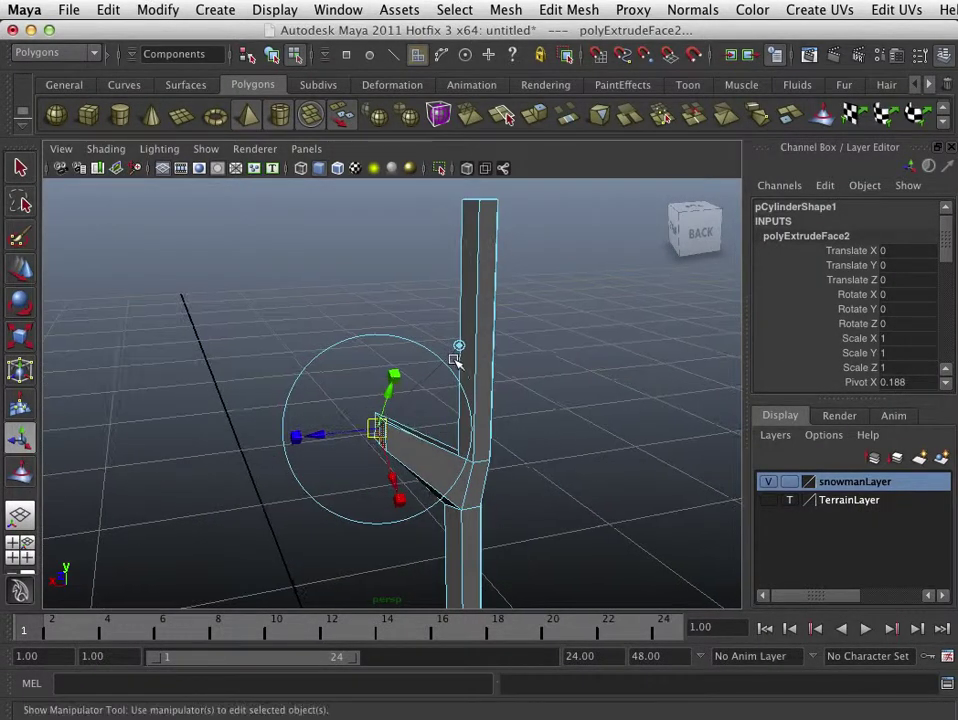
pyautogui.click(460, 345)
pyautogui.moveTo(359, 443); pyautogui.dragTo(260, 449)
pyautogui.moveTo(318, 386)
pyautogui.mouseDown()
pyautogui.moveTo(316, 352)
pyautogui.moveTo(321, 397)
pyautogui.moveTo(338, 420)
pyautogui.moveTo(307, 402)
pyautogui.mouseUp()
pyautogui.click(584, 428)
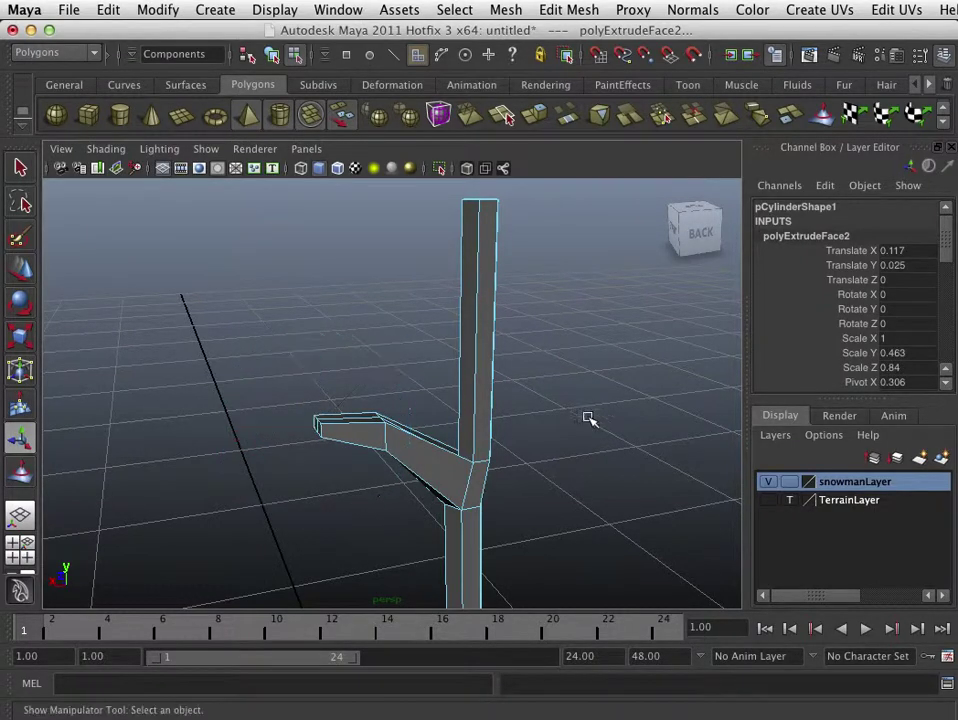
# Step: Taper the main stem's tip by scaling down its top ring of vertices
pyautogui.keyDown('alt'); pyautogui.moveTo(528, 515); pyautogui.dragTo(468, 497); pyautogui.keyUp('alt')
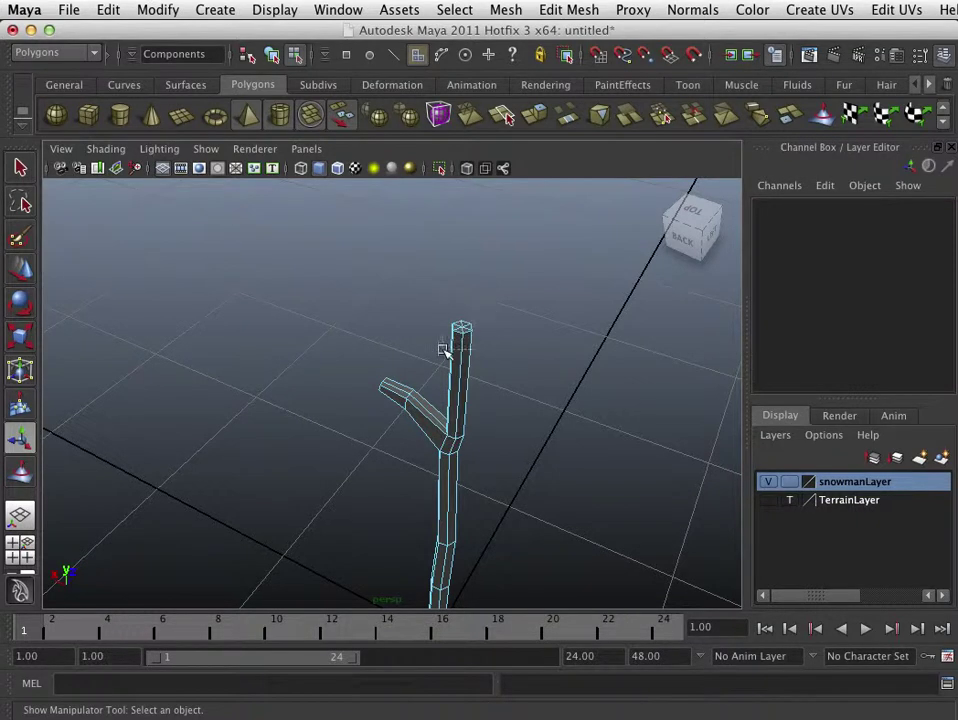
pyautogui.moveTo(435, 356); pyautogui.dragTo(436, 355)
pyautogui.moveTo(467, 331); pyautogui.dragTo(398, 322, button='right')
pyautogui.moveTo(422, 300); pyautogui.dragTo(508, 350)
pyautogui.press('r')
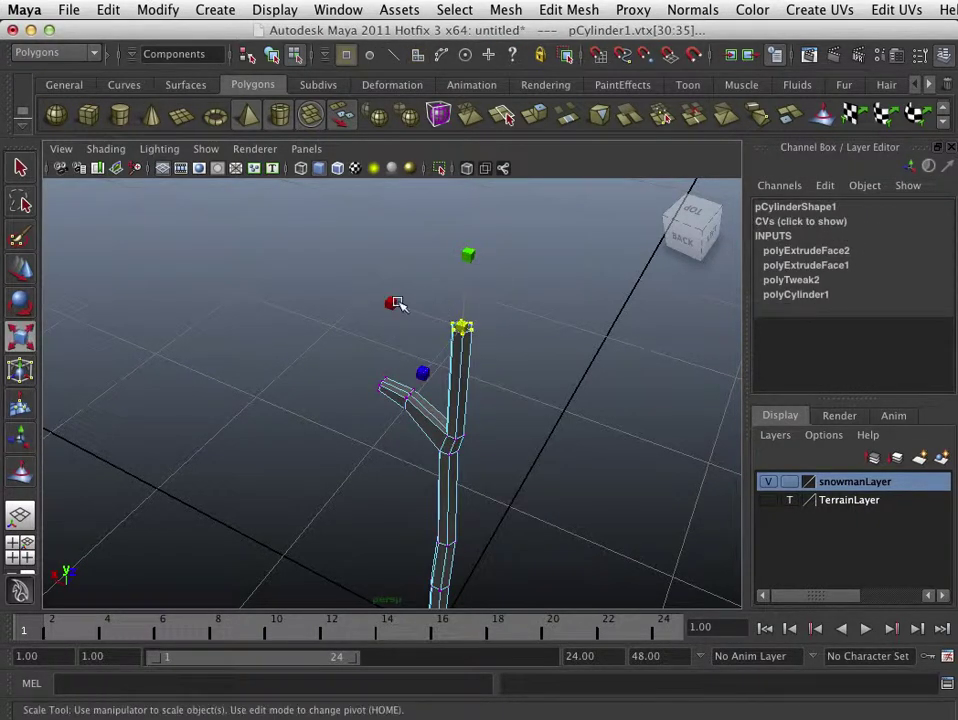
pyautogui.moveTo(397, 304); pyautogui.dragTo(418, 314)
pyautogui.click(556, 419)
pyautogui.keyDown('alt'); pyautogui.moveTo(490, 451); pyautogui.dragTo(440, 405); pyautogui.keyUp('alt')
pyautogui.press('w')
pyautogui.moveTo(379, 455); pyautogui.dragTo(309, 525)
pyautogui.click(451, 435)
# Step: Thicken the lower stem by slightly scaling up the base vertices and the rows just above them
pyautogui.scroll(-5, 443, 516)
pyautogui.keyDown('alt'); pyautogui.moveTo(445, 519); pyautogui.dragTo(427, 392, button='middle'); pyautogui.keyUp('alt')
pyautogui.scroll(5, 428, 392)
pyautogui.moveTo(441, 350); pyautogui.dragTo(344, 363)
pyautogui.moveTo(453, 413); pyautogui.dragTo(357, 458)
pyautogui.press('r')
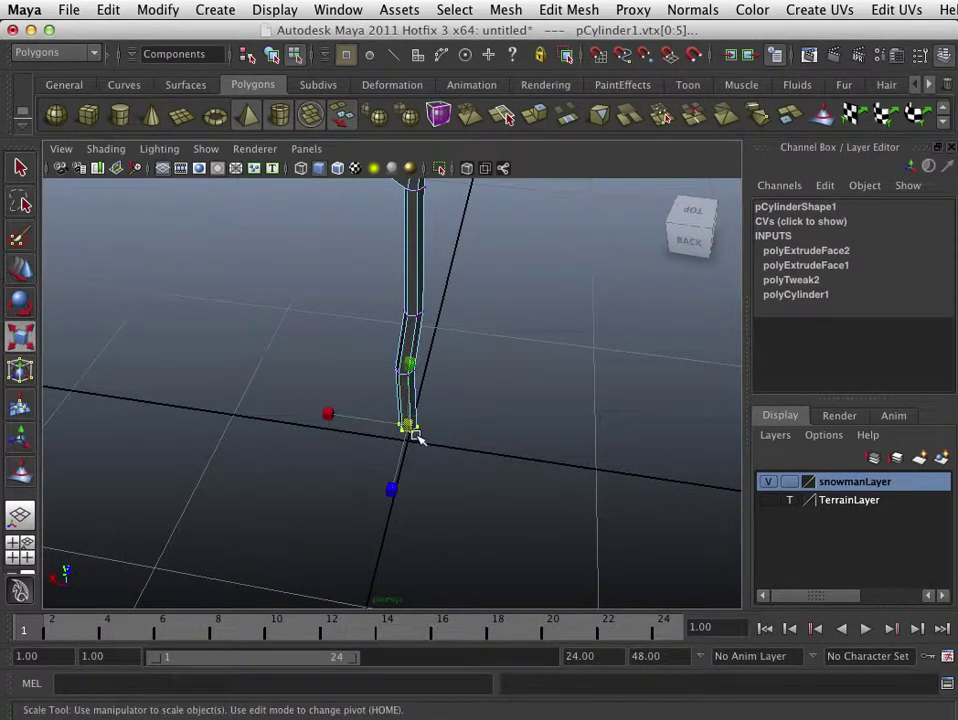
pyautogui.moveTo(410, 427); pyautogui.dragTo(415, 426)
pyautogui.moveTo(442, 300); pyautogui.dragTo(363, 381)
pyautogui.moveTo(411, 339); pyautogui.dragTo(418, 341)
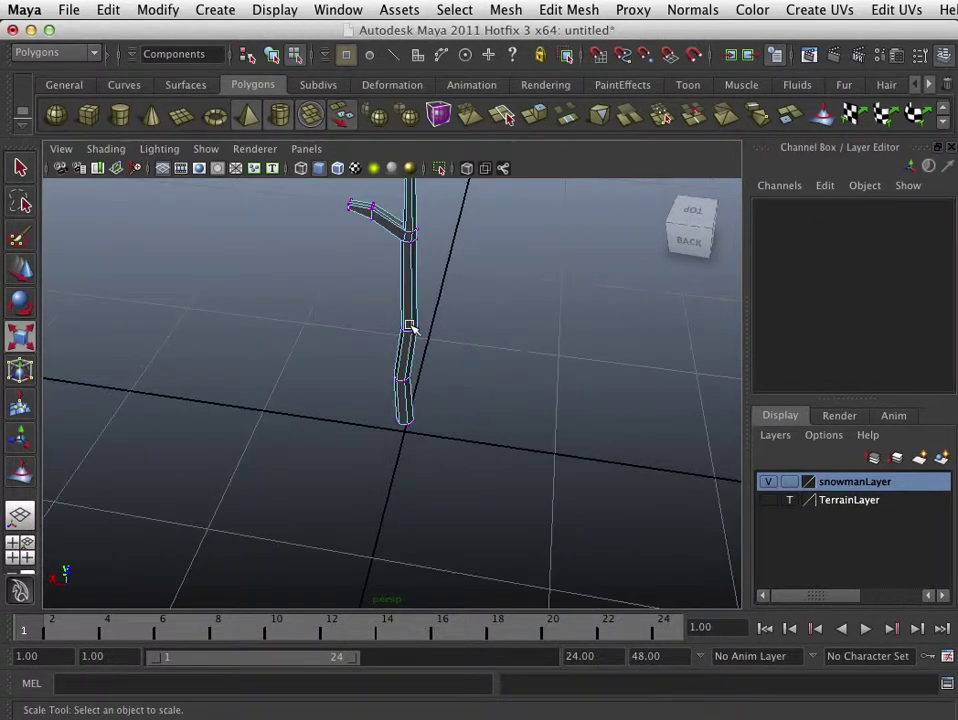
# Step: Lower the fork, branch and tip vertices together along Y to shorten the stem segment below the fork
pyautogui.keyDown('alt'); pyautogui.moveTo(410, 326); pyautogui.dragTo(520, 453); pyautogui.keyUp('alt')
pyautogui.moveTo(443, 408)
pyautogui.keyDown('alt'); pyautogui.mouseDown(button='right')
pyautogui.moveTo(383, 423)
pyautogui.moveTo(500, 425)
pyautogui.moveTo(441, 413)
pyautogui.mouseUp(button='right'); pyautogui.keyUp('alt')
pyautogui.moveTo(415, 312); pyautogui.dragTo(379, 322, button='right')
pyautogui.moveTo(323, 412); pyautogui.dragTo(325, 410)
pyautogui.press('w')
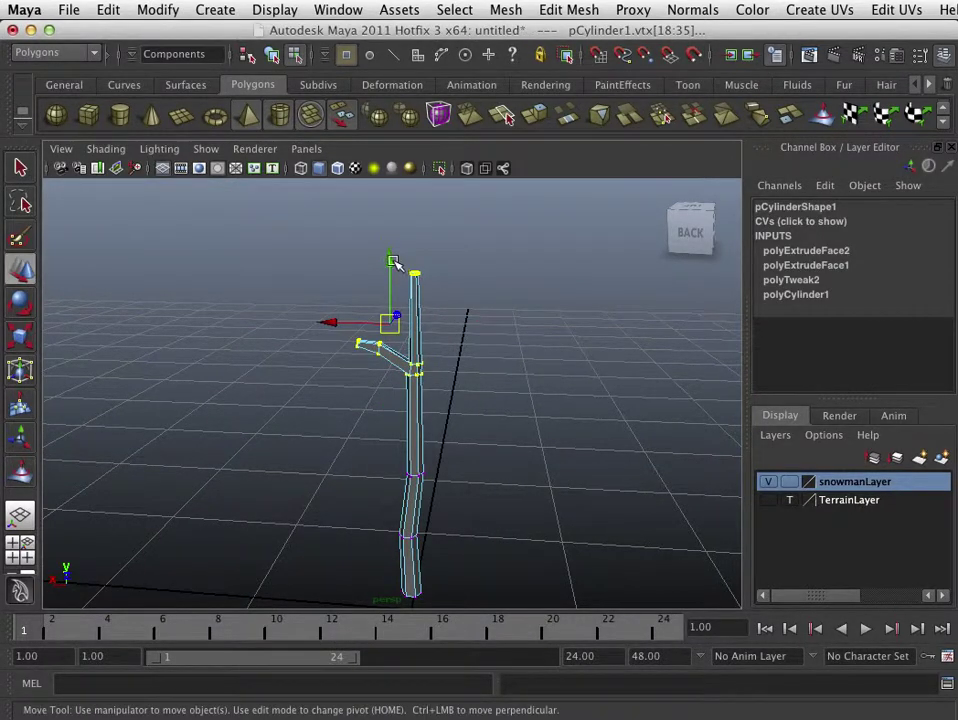
pyautogui.moveTo(392, 262); pyautogui.dragTo(391, 325)
pyautogui.click(500, 370)
pyautogui.keyDown('alt'); pyautogui.moveTo(500, 370); pyautogui.dragTo(472, 435); pyautogui.keyUp('alt')
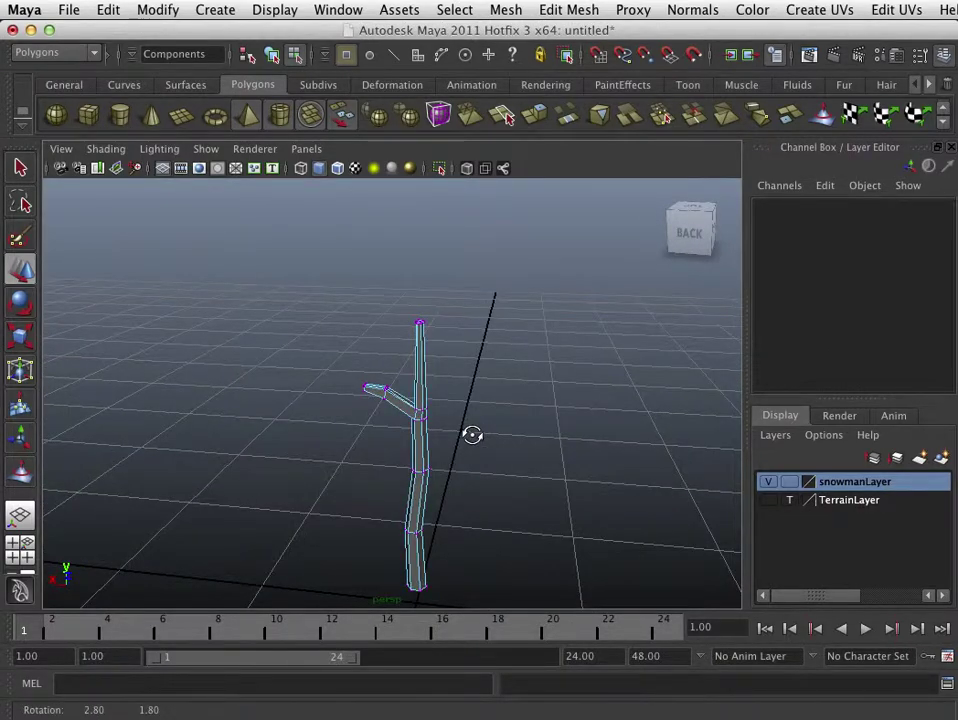
pyautogui.keyDown('alt'); pyautogui.moveTo(472, 435); pyautogui.dragTo(456, 420); pyautogui.keyUp('alt')
# Step: Lower the stem's top vertices slightly, then return to object mode and select the whole stick
pyautogui.moveTo(436, 282); pyautogui.dragTo(405, 312)
pyautogui.moveTo(424, 238)
pyautogui.mouseDown()
pyautogui.moveTo(425, 268)
pyautogui.moveTo(428, 246)
pyautogui.mouseUp()
pyautogui.keyDown('alt'); pyautogui.moveTo(455, 327); pyautogui.dragTo(437, 426); pyautogui.keyUp('alt')
pyautogui.click(480, 390)
pyautogui.moveTo(406, 544); pyautogui.dragTo(480, 514, button='right')
pyautogui.click(404, 545)
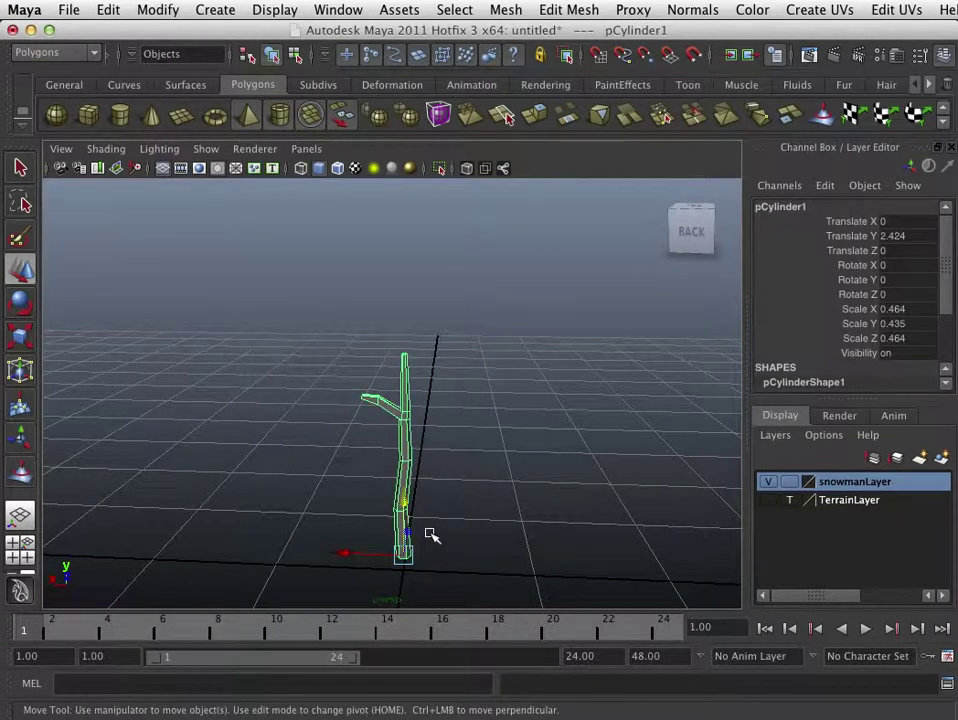
# Step: Duplicate the stick and raise the copy along Y to about 3.684
pyautogui.hotkey('ctrl', 'd')
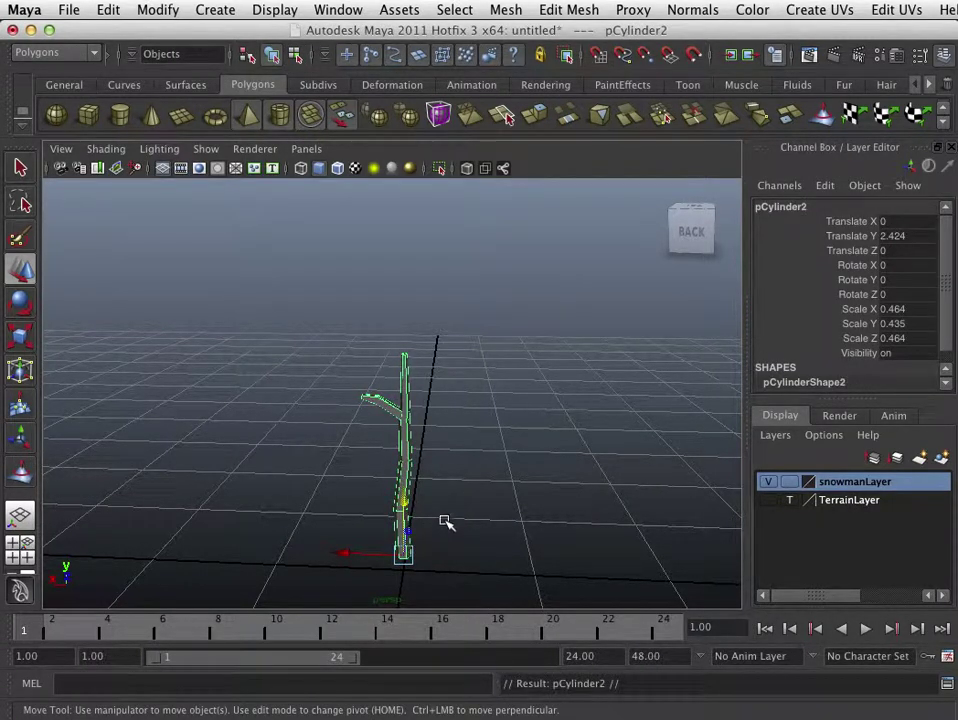
pyautogui.moveTo(406, 505); pyautogui.dragTo(328, 363)
# Step: Try tilting the duplicated stick about Z by about -47.8 degrees, and undo the rotation
pyautogui.press('r')
pyautogui.press('e')
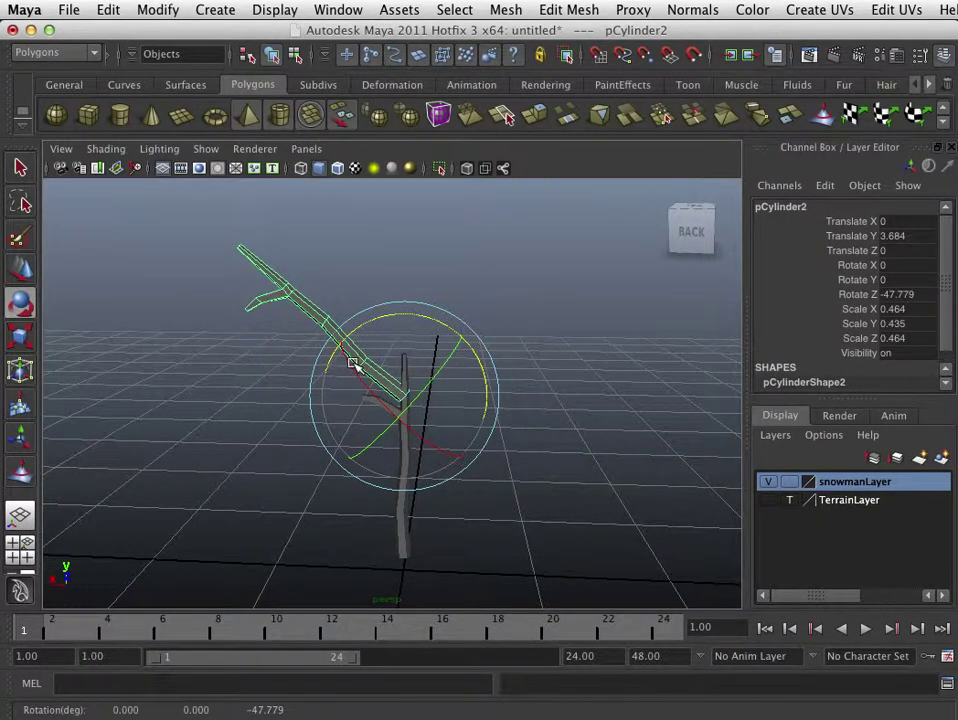
pyautogui.hotkey('ctrl', 'z')
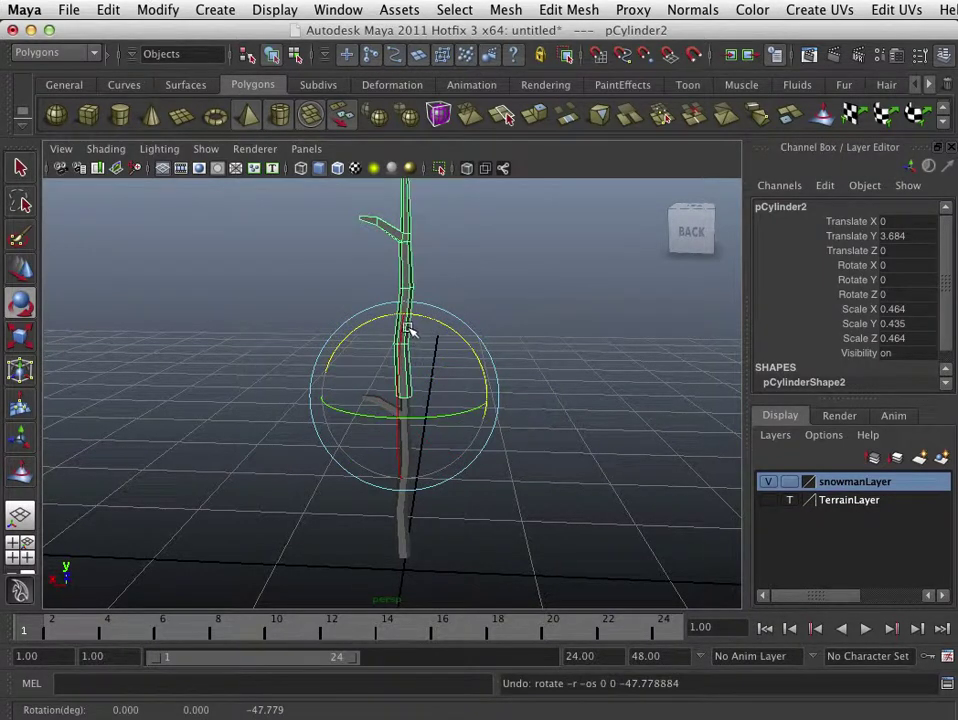
# Step: Scale the duplicated stick uniformly to about half its size and raise it along Y to about 3.81
pyautogui.press('r')
pyautogui.moveTo(406, 396); pyautogui.dragTo(295, 453)
pyautogui.keyDown('alt'); pyautogui.moveTo(175, 443); pyautogui.dragTo(331, 410, button='right'); pyautogui.keyUp('alt')
pyautogui.press('w')
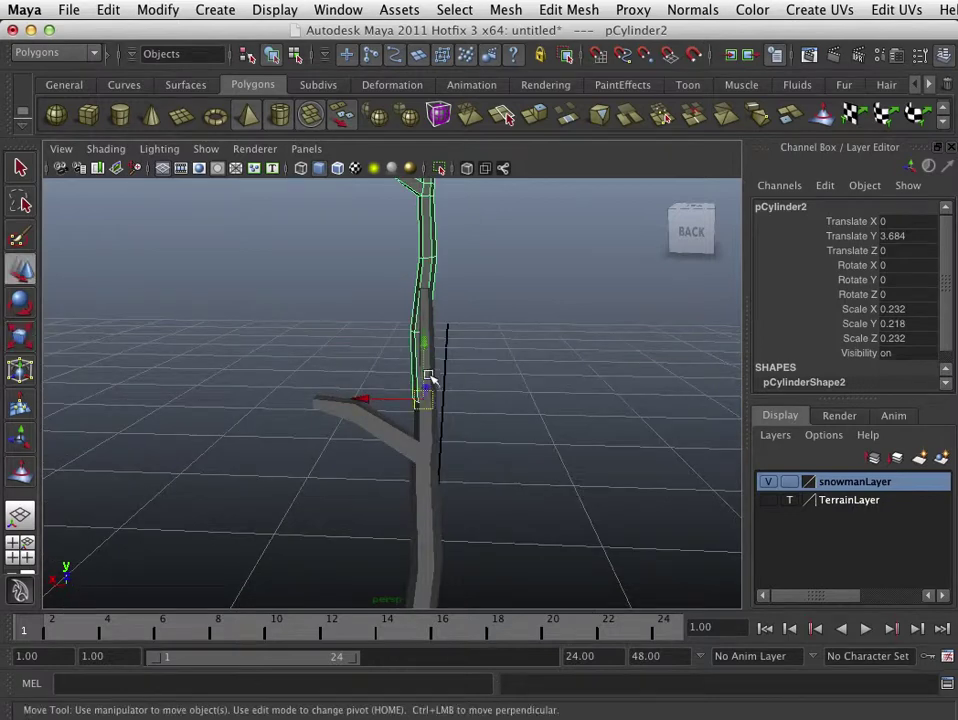
pyautogui.moveTo(425, 348); pyautogui.dragTo(423, 300)
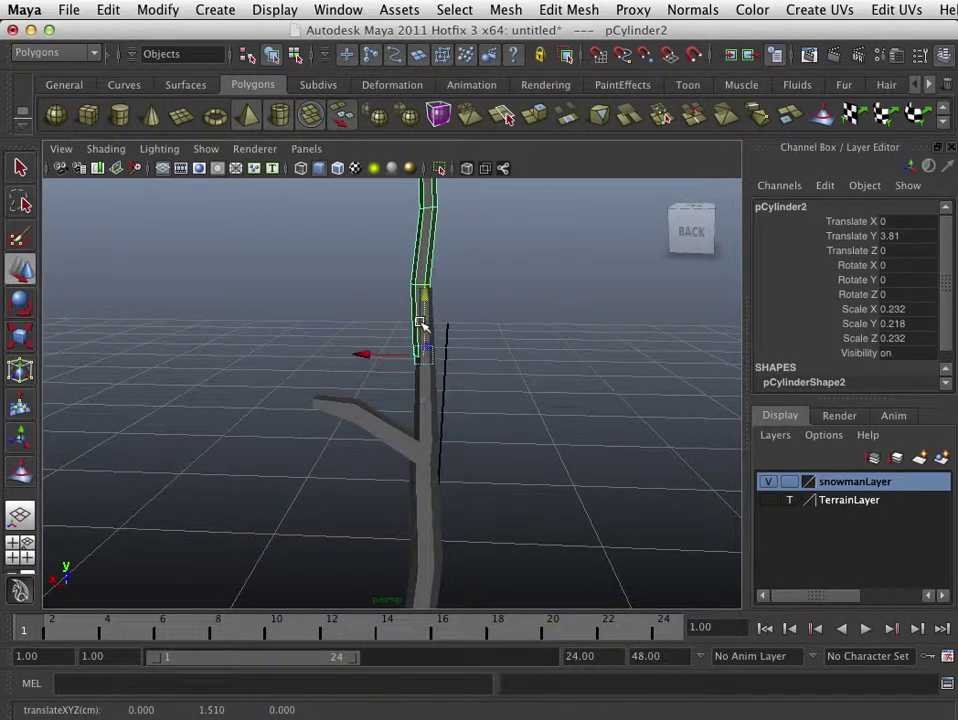
# Step: Rotate the small duplicated stick about Z to about -18 degrees so it leans away from the main stem
pyautogui.scroll(-5, 432, 386)
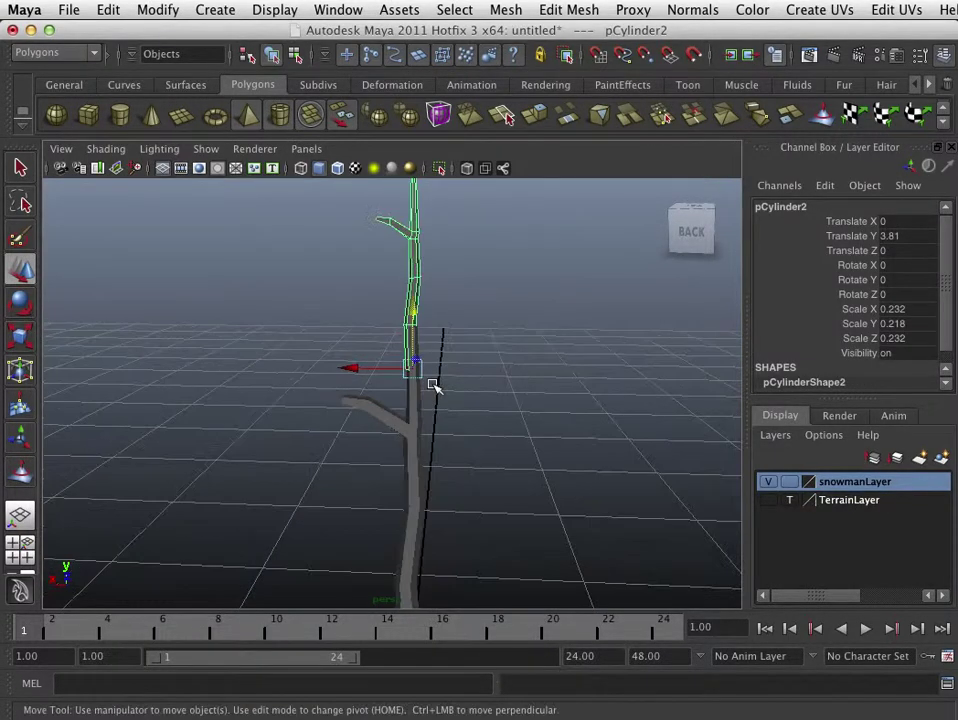
pyautogui.click(477, 380)
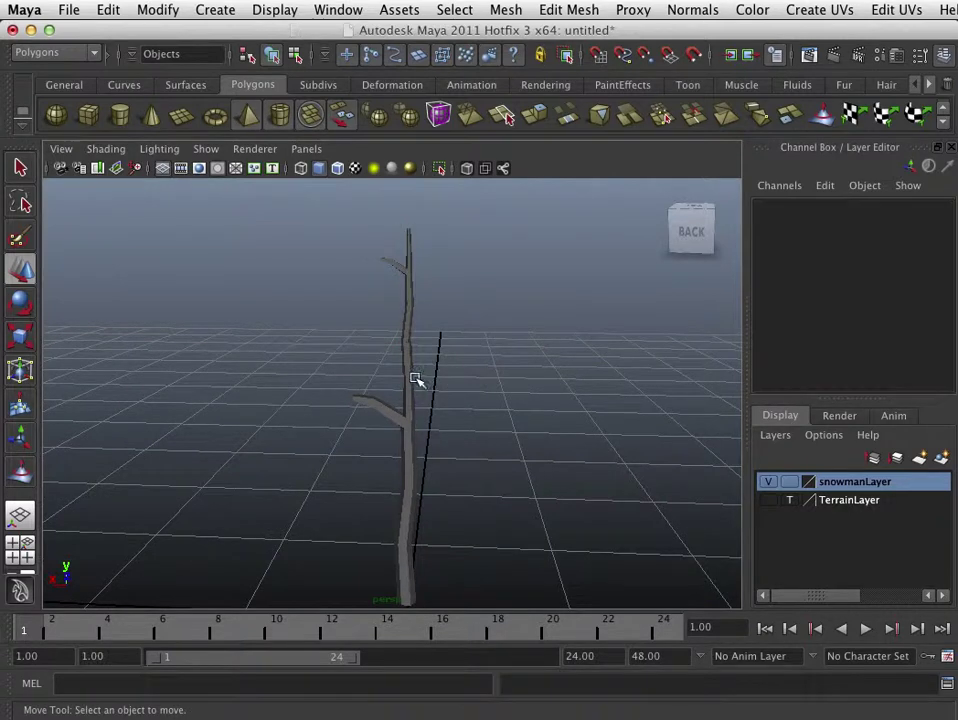
pyautogui.click(410, 323)
pyautogui.press('e')
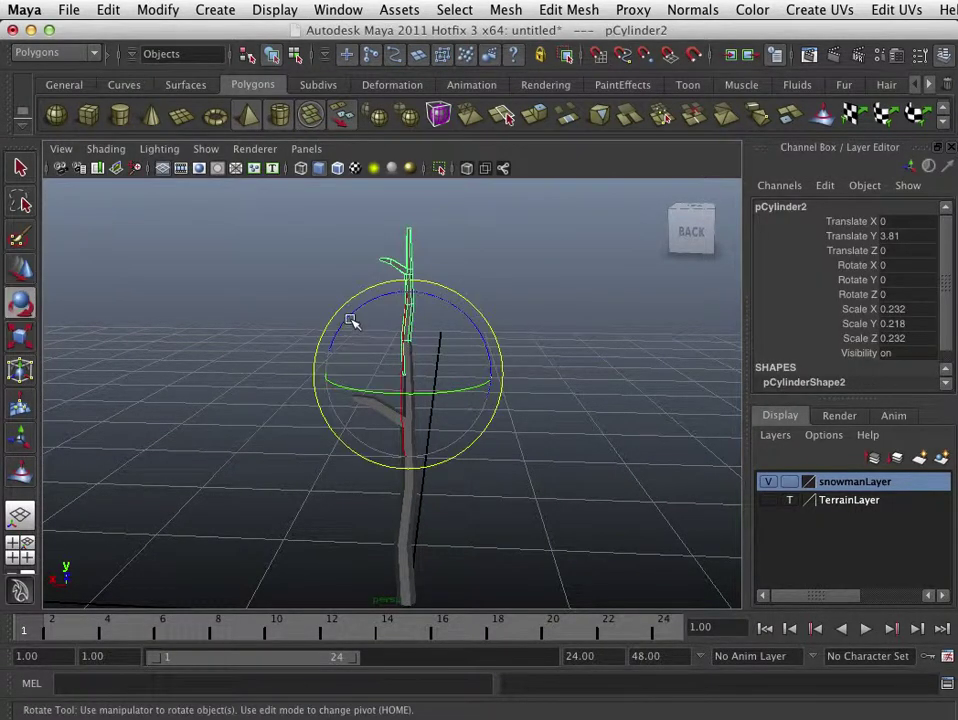
pyautogui.moveTo(351, 318)
pyautogui.mouseDown()
pyautogui.moveTo(316, 368)
pyautogui.moveTo(327, 342)
pyautogui.moveTo(312, 393)
pyautogui.moveTo(336, 331)
pyautogui.mouseUp()
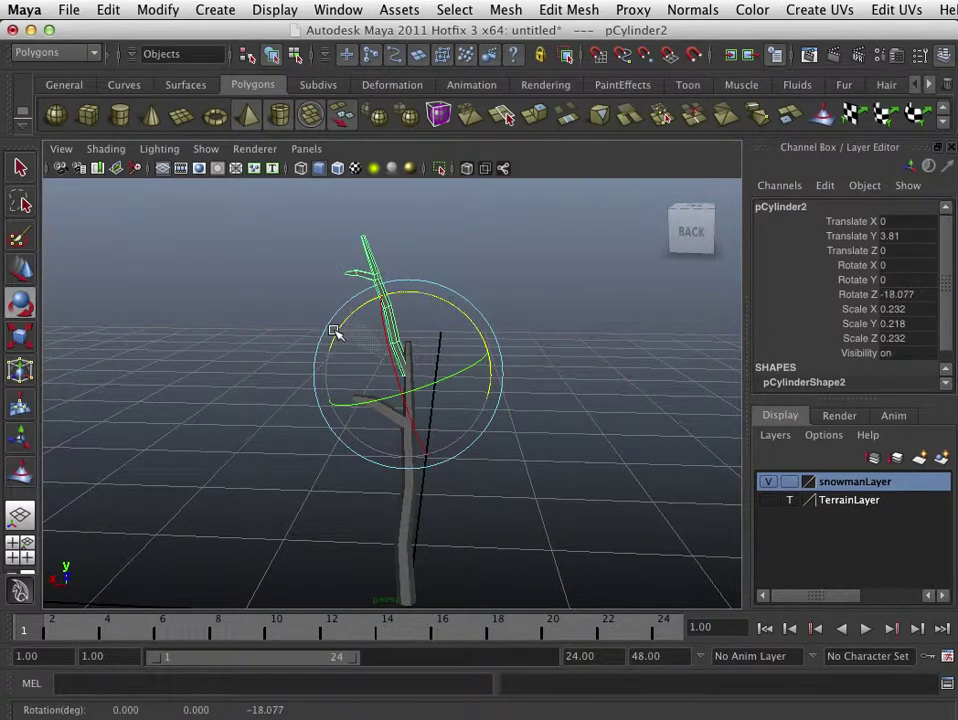
# Step: Thin the leaning upper twig by scaling it to about 0.212 in X, 0.199 in Y and 0.169 in Z
pyautogui.click(614, 331)
pyautogui.scroll(5, 523, 380)
pyautogui.keyDown('alt'); pyautogui.moveTo(483, 412); pyautogui.dragTo(594, 424); pyautogui.keyUp('alt')
pyautogui.keyDown('alt'); pyautogui.moveTo(285, 338); pyautogui.dragTo(186, 321); pyautogui.keyUp('alt')
pyautogui.click(128, 320)
pyautogui.press('r')
pyautogui.moveTo(141, 388); pyautogui.dragTo(95, 389)
pyautogui.click(323, 389)
pyautogui.keyDown('alt'); pyautogui.moveTo(293, 442); pyautogui.dragTo(376, 462); pyautogui.keyUp('alt')
# Step: Move the main stem's side-branch vertices in toward the stem to shorten the branch
pyautogui.click(385, 417)
pyautogui.rightClick(364, 421)
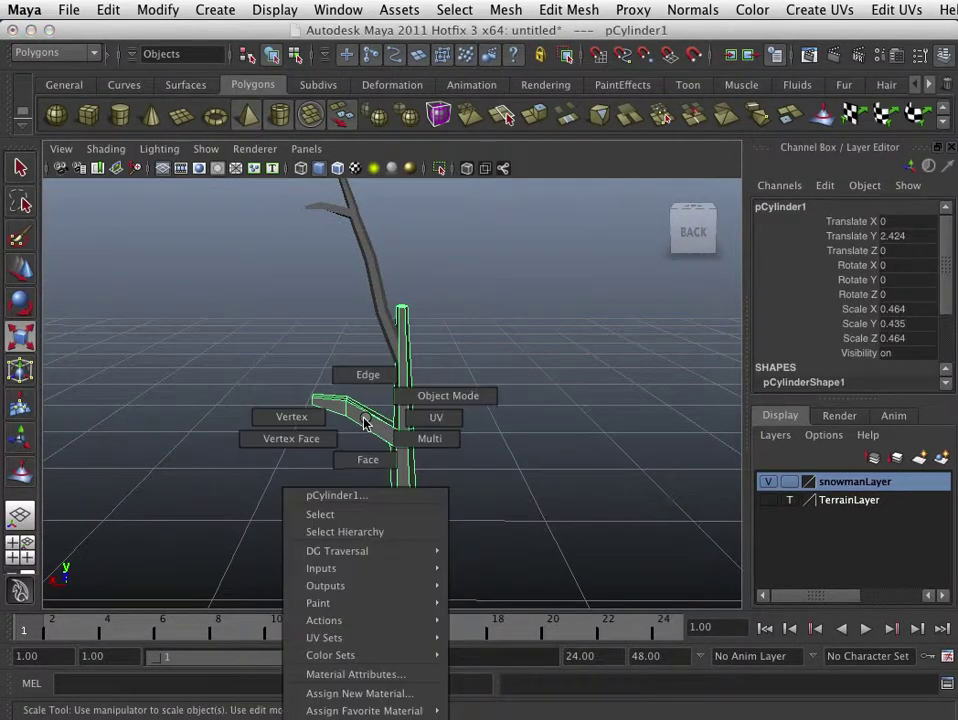
pyautogui.click(295, 421)
pyautogui.moveTo(303, 383); pyautogui.dragTo(370, 421)
pyautogui.press('w')
pyautogui.click(475, 445)
pyautogui.keyDown('alt'); pyautogui.moveTo(475, 445); pyautogui.dragTo(440, 443); pyautogui.keyUp('alt')
pyautogui.moveTo(320, 433); pyautogui.dragTo(297, 455)
pyautogui.keyDown('alt'); pyautogui.moveTo(328, 455); pyautogui.dragTo(455, 452, button='right'); pyautogui.keyUp('alt')
pyautogui.moveTo(250, 428); pyautogui.dragTo(255, 410)
# Step: Lengthen the upper twig by scaling it in Y to about 0.233
pyautogui.click(292, 348)
pyautogui.press('f')
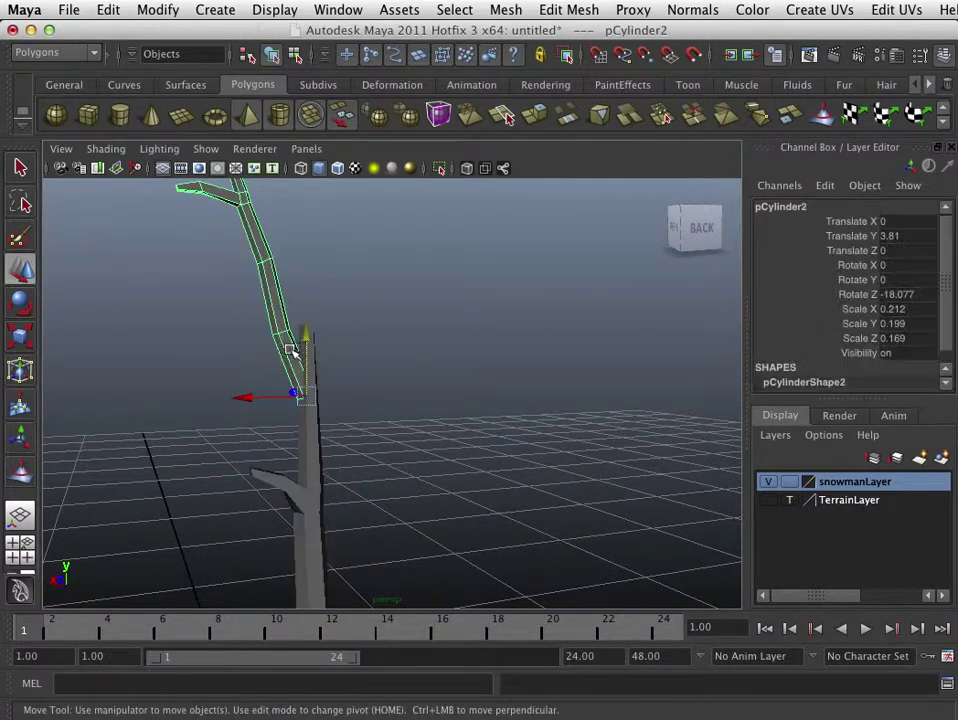
pyautogui.press('r')
pyautogui.moveTo(313, 318); pyautogui.dragTo(313, 302)
pyautogui.click(385, 562)
pyautogui.scroll(-5, 385, 562)
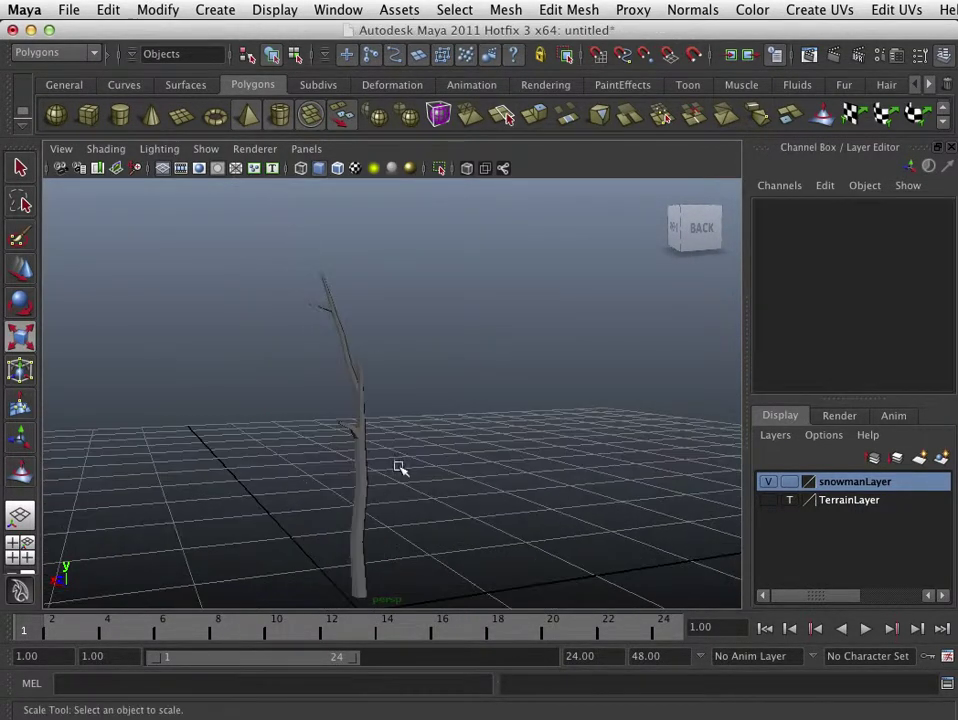
pyautogui.scroll(7, 402, 440)
# Step: Try parenting the upper twig to the main stem, and undo the parenting
pyautogui.click(297, 302)
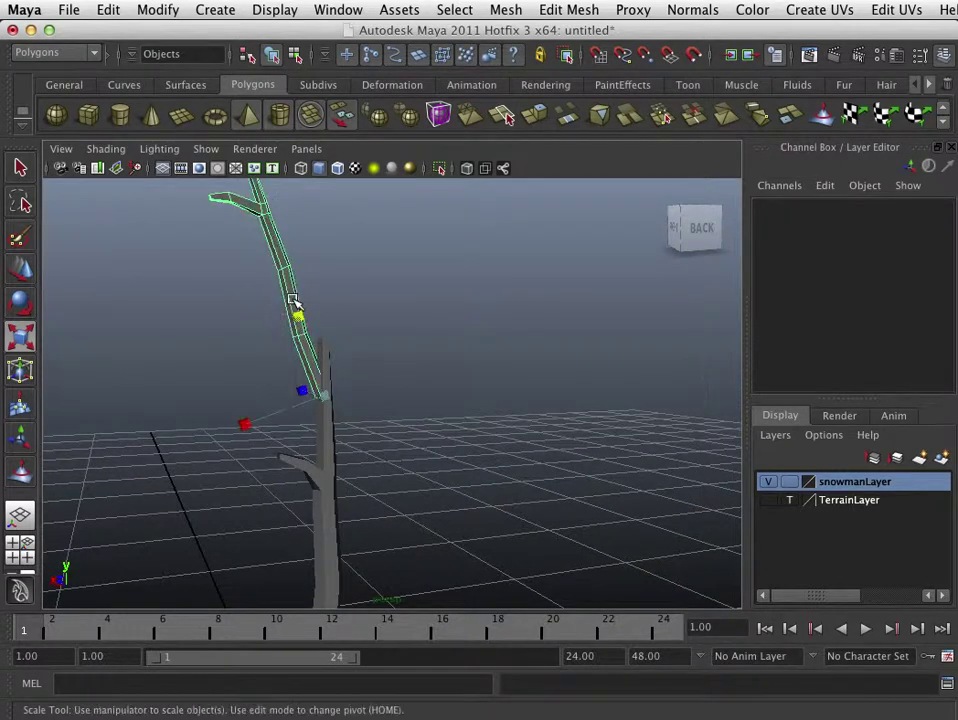
pyautogui.click(323, 465)
pyautogui.press('p')
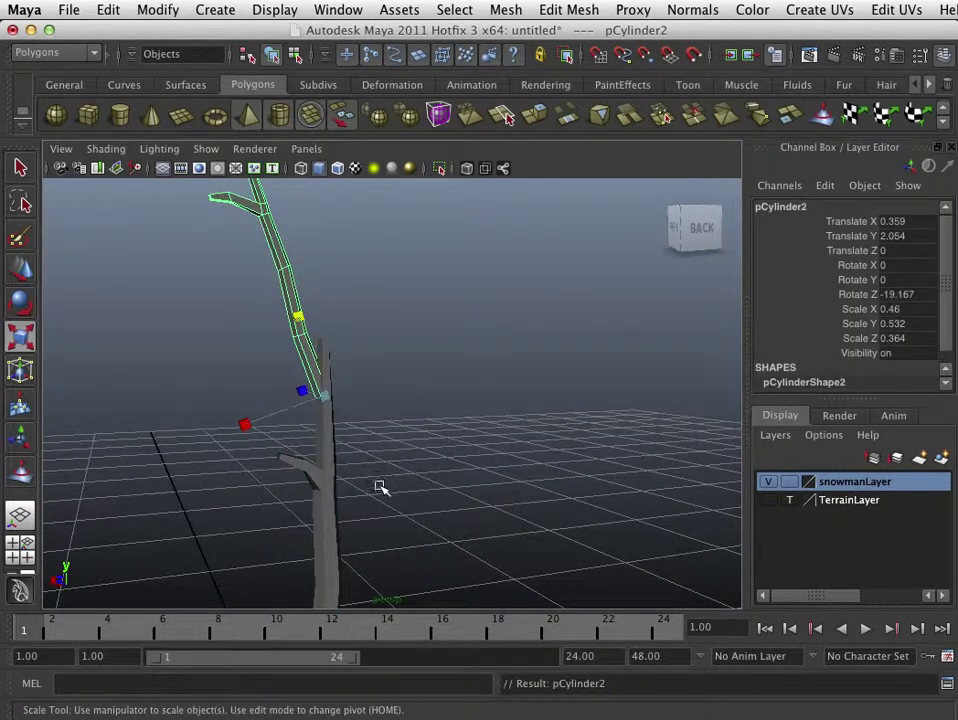
pyautogui.click(323, 540)
pyautogui.scroll(-6, 366, 534)
pyautogui.keyDown('alt'); pyautogui.moveTo(390, 553); pyautogui.dragTo(357, 543); pyautogui.keyUp('alt')
pyautogui.press('super+z')
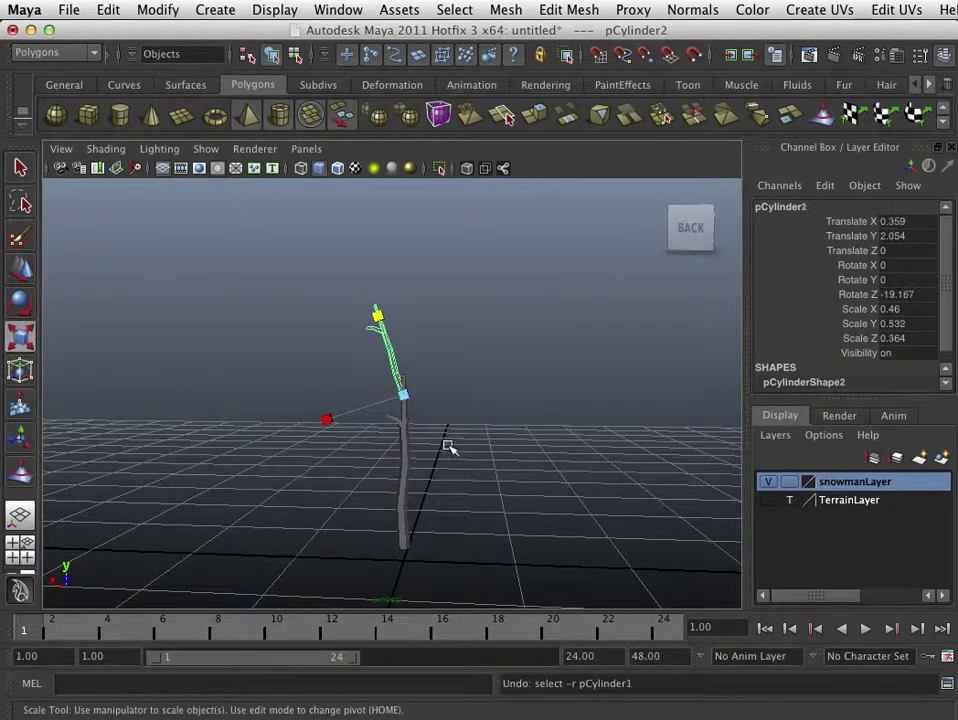
pyautogui.press('super+z')
# Step: Shorten the main stem by scaling it in Y to about 0.317
pyautogui.click(434, 435)
pyautogui.click(411, 450)
pyautogui.moveTo(412, 462); pyautogui.dragTo(401, 484)
# Step: Lower the upper twig along Y so its base meets the shortened main stem
pyautogui.click(404, 397)
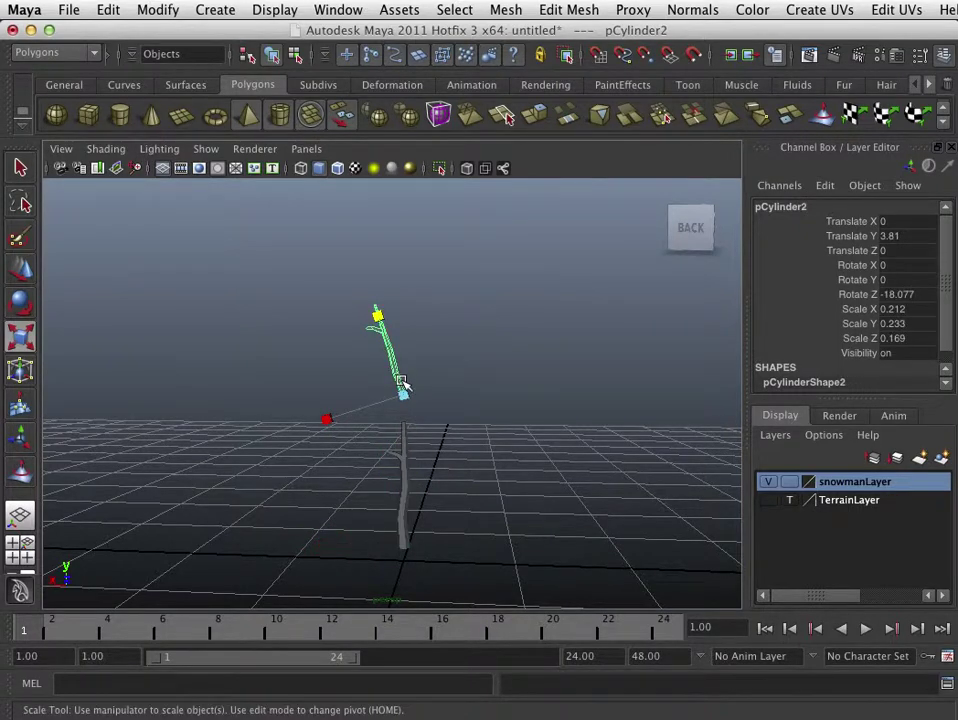
pyautogui.press('w')
pyautogui.moveTo(403, 337); pyautogui.dragTo(406, 388)
pyautogui.keyDown('alt'); pyautogui.moveTo(453, 438); pyautogui.dragTo(663, 424, button='right'); pyautogui.keyUp('alt')
pyautogui.keyDown('alt'); pyautogui.moveTo(467, 463); pyautogui.dragTo(662, 462, button='right'); pyautogui.keyUp('alt')
pyautogui.keyDown('alt'); pyautogui.moveTo(502, 493); pyautogui.dragTo(499, 489, button='middle'); pyautogui.keyUp('alt')
pyautogui.keyDown('alt'); pyautogui.moveTo(499, 488); pyautogui.dragTo(517, 327, button='right'); pyautogui.keyUp('alt')
pyautogui.moveTo(436, 342); pyautogui.dragTo(437, 360)
pyautogui.click(526, 383)
# Step: Rotate the main stem about Y to about 138 degrees so its side branch points away from the upper twig
pyautogui.keyDown('alt'); pyautogui.moveTo(520, 440); pyautogui.dragTo(520, 545); pyautogui.keyUp('alt')
pyautogui.click(313, 468)
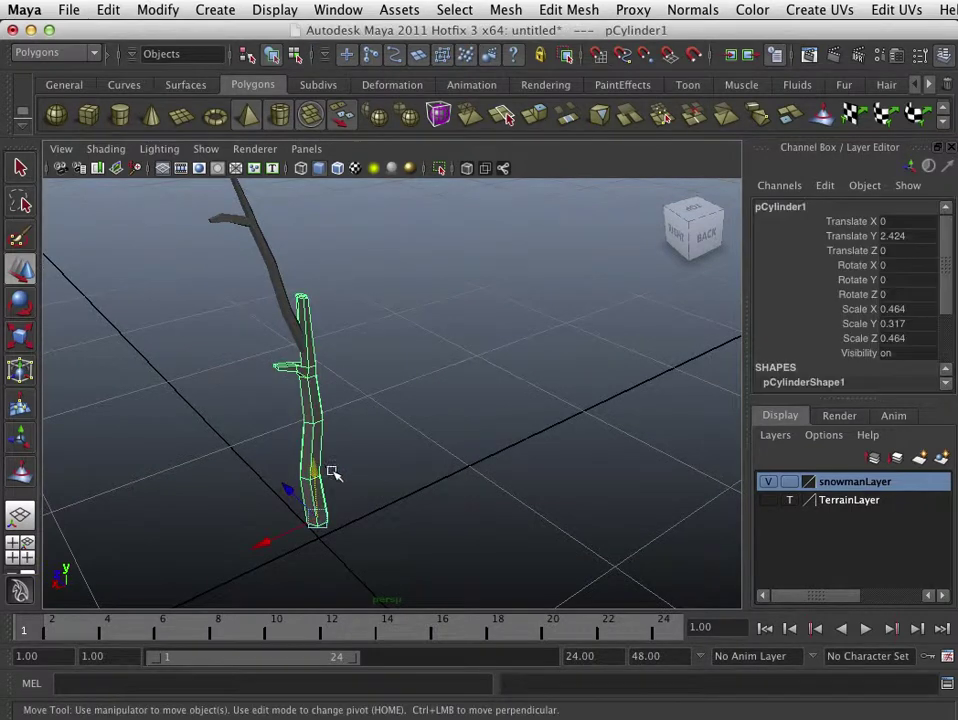
pyautogui.press('e')
pyautogui.moveTo(330, 560); pyautogui.dragTo(359, 573)
pyautogui.click(376, 427)
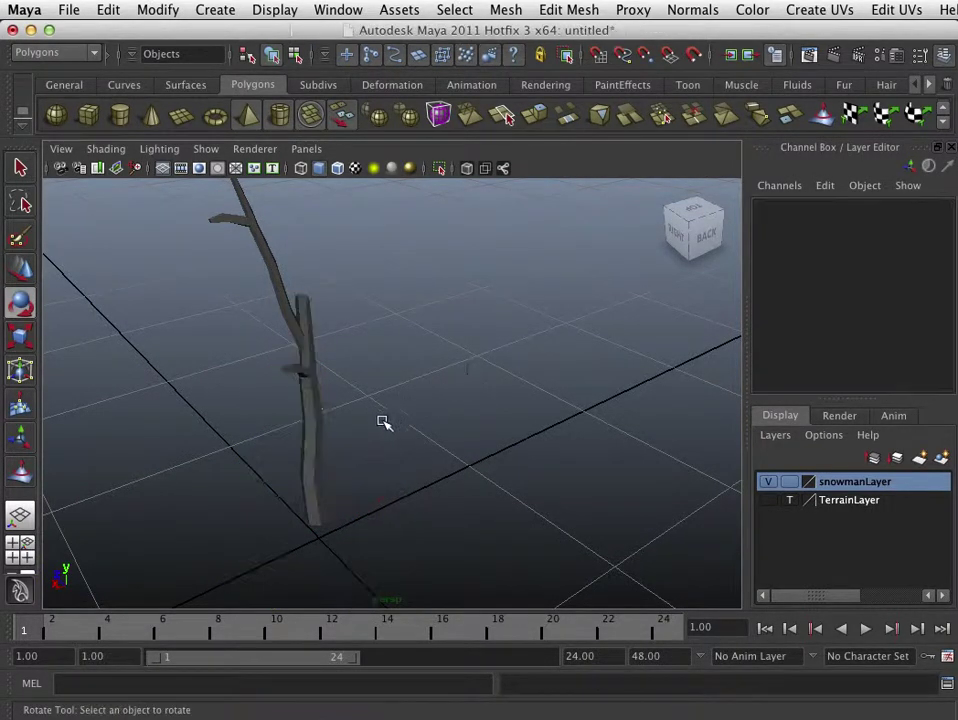
pyautogui.click(316, 489)
pyautogui.keyDown('alt'); pyautogui.moveTo(378, 398); pyautogui.dragTo(616, 387, button='right'); pyautogui.keyUp('alt')
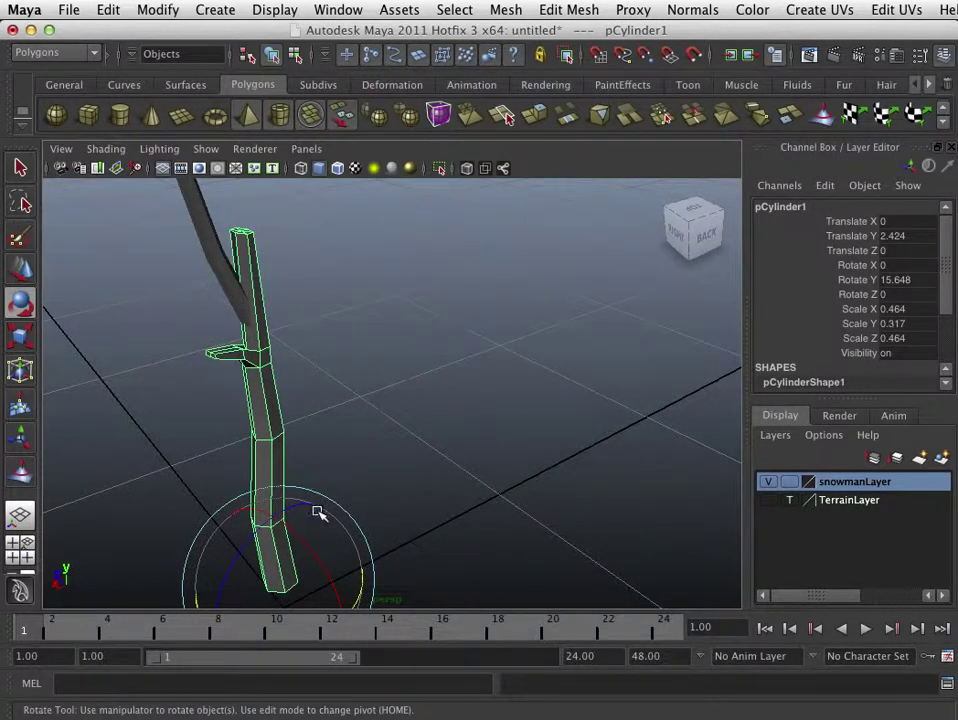
pyautogui.keyDown('alt'); pyautogui.moveTo(380, 516); pyautogui.dragTo(253, 587); pyautogui.keyUp('alt')
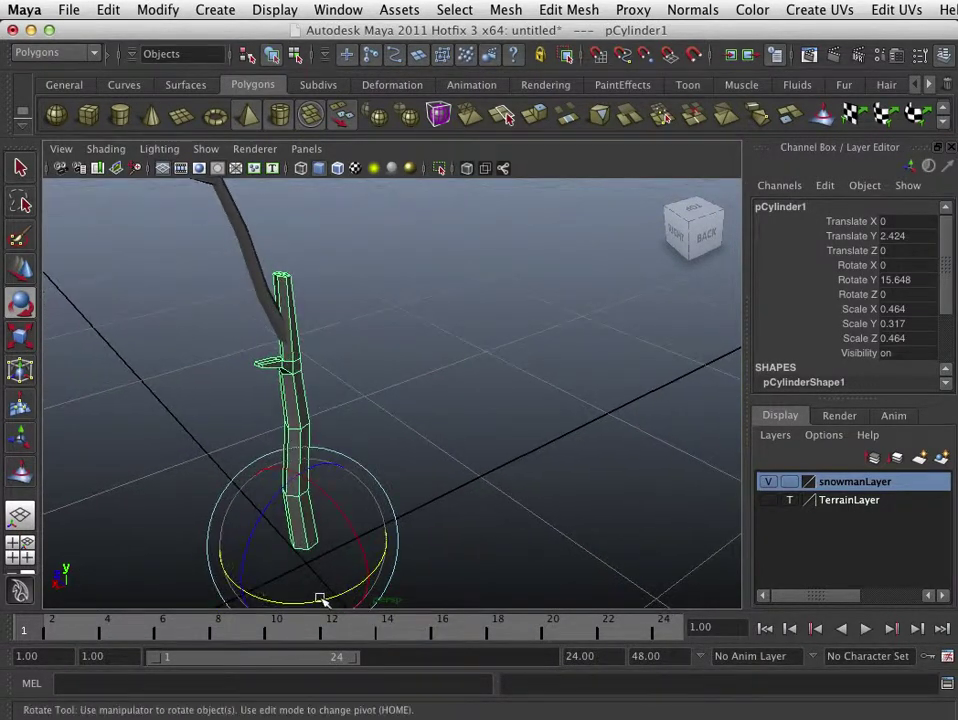
pyautogui.moveTo(318, 598); pyautogui.dragTo(476, 517)
pyautogui.moveTo(337, 580); pyautogui.dragTo(430, 505)
pyautogui.click(313, 355)
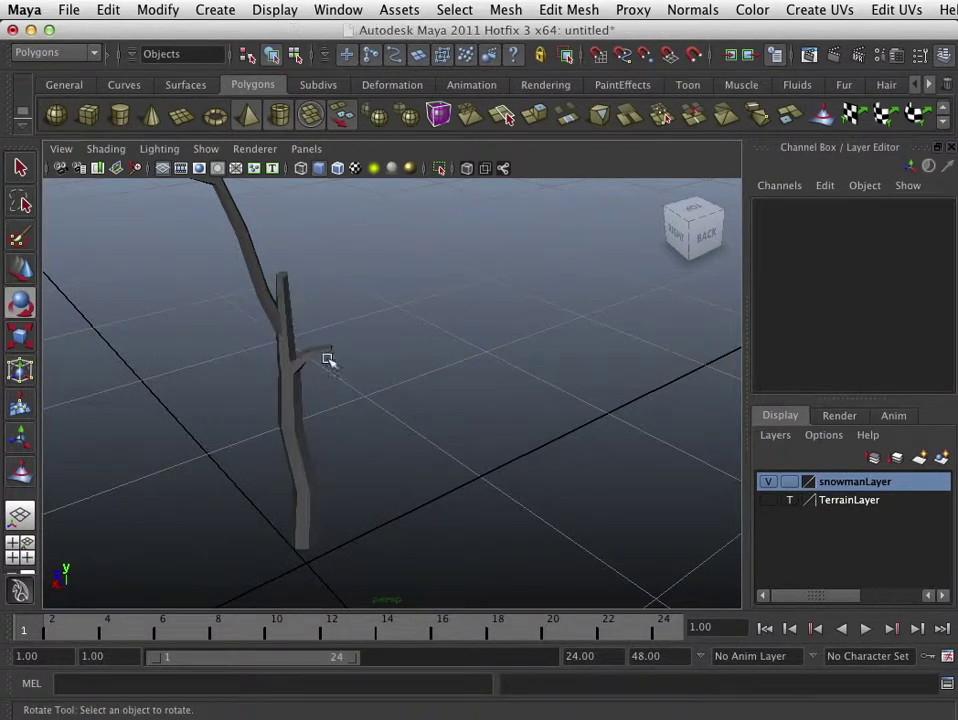
pyautogui.keyDown('alt'); pyautogui.moveTo(345, 370); pyautogui.dragTo(261, 396, button='right'); pyautogui.keyUp('alt')
pyautogui.keyDown('alt'); pyautogui.moveTo(261, 396); pyautogui.dragTo(380, 477); pyautogui.keyUp('alt')
# Step: Lower the main stem's top ring of vertices along Y to shorten the stub above the fork
pyautogui.click(380, 474)
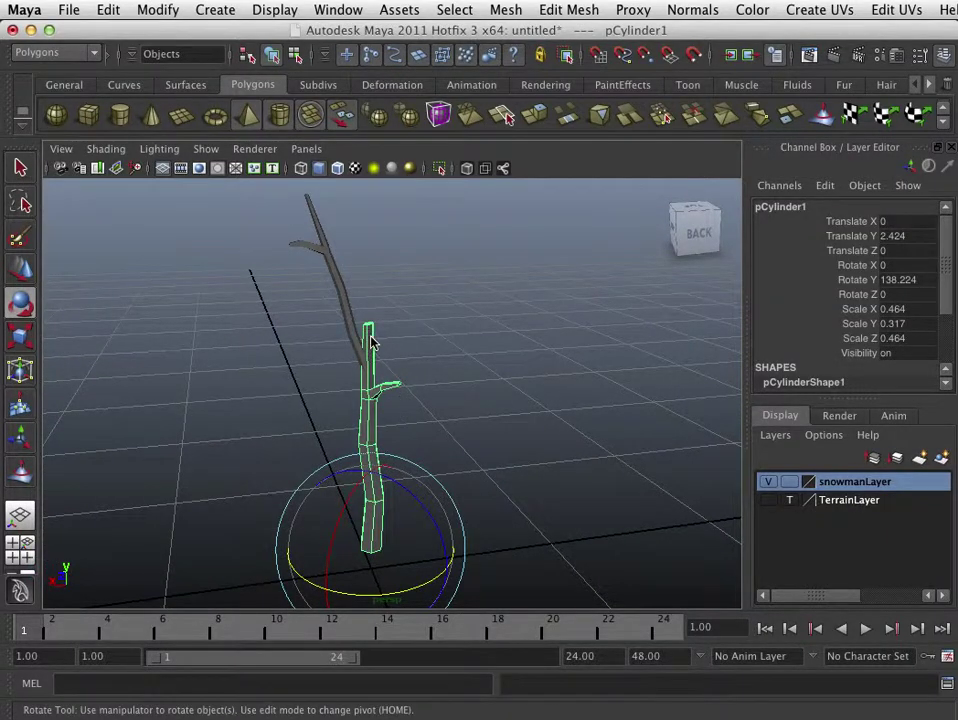
pyautogui.moveTo(370, 342); pyautogui.dragTo(299, 342, button='right')
pyautogui.moveTo(342, 338); pyautogui.dragTo(375, 283)
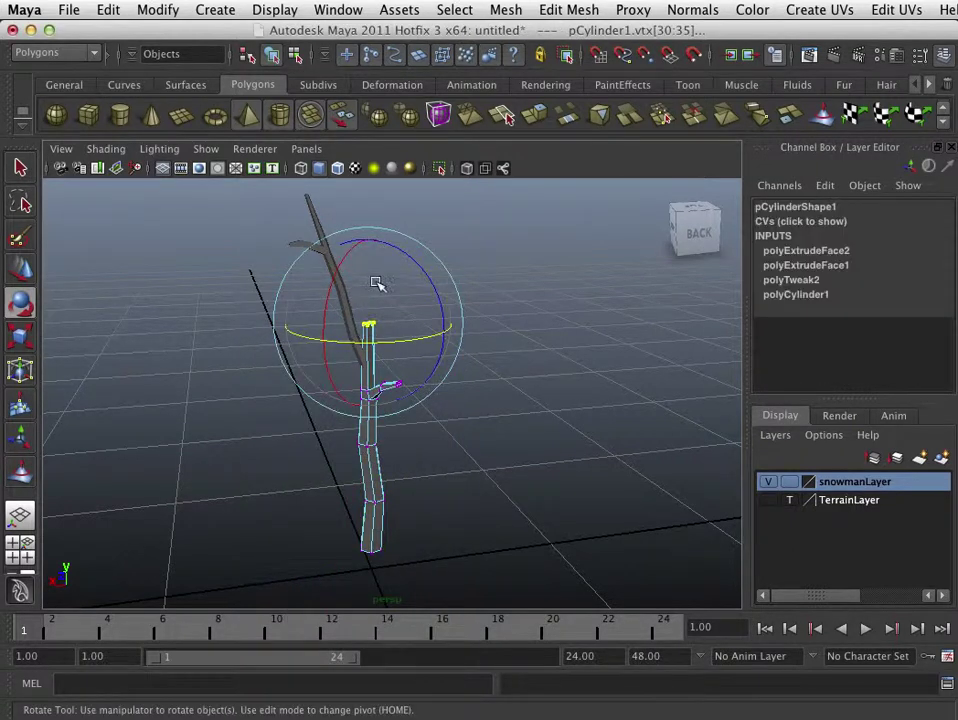
pyautogui.press('w')
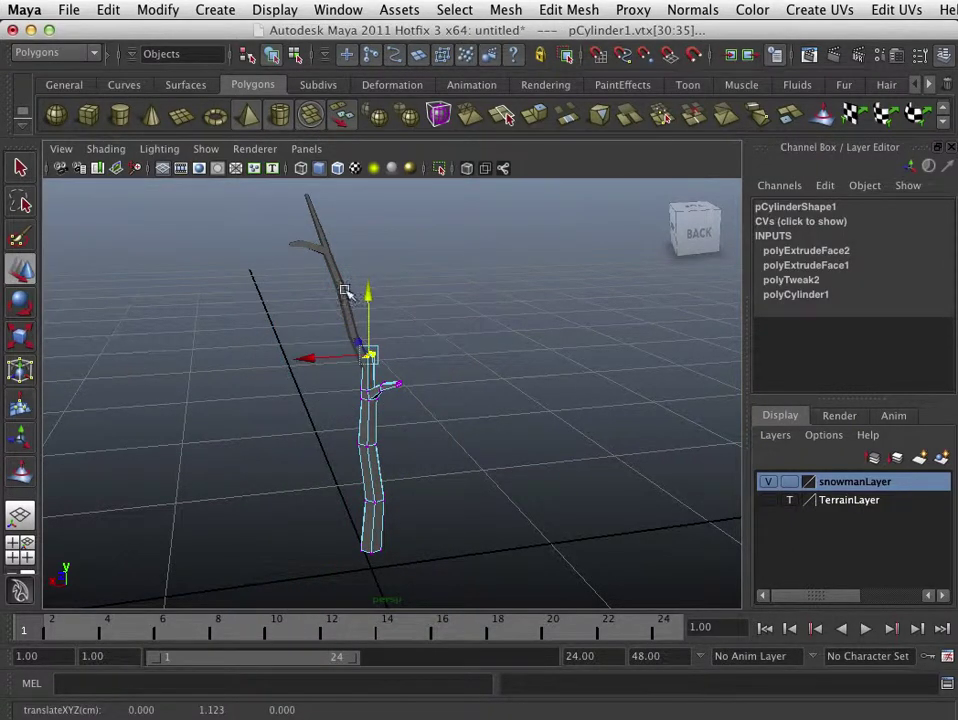
# Step: Lower the upper twig along Y to about 3.283 to fit the shortened stub
pyautogui.click(343, 277)
pyautogui.moveTo(368, 312)
pyautogui.mouseDown()
pyautogui.moveTo(368, 342)
pyautogui.moveTo(369, 326)
pyautogui.mouseUp()
pyautogui.click(435, 333)
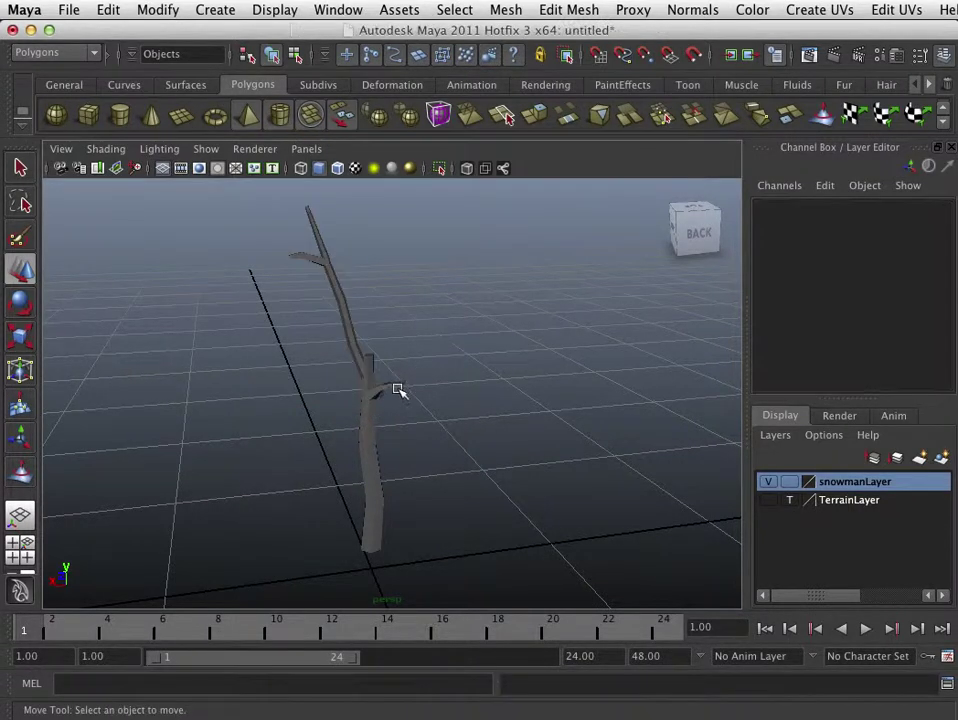
# Step: Parent the upper twig to the main stem
pyautogui.click(349, 338)
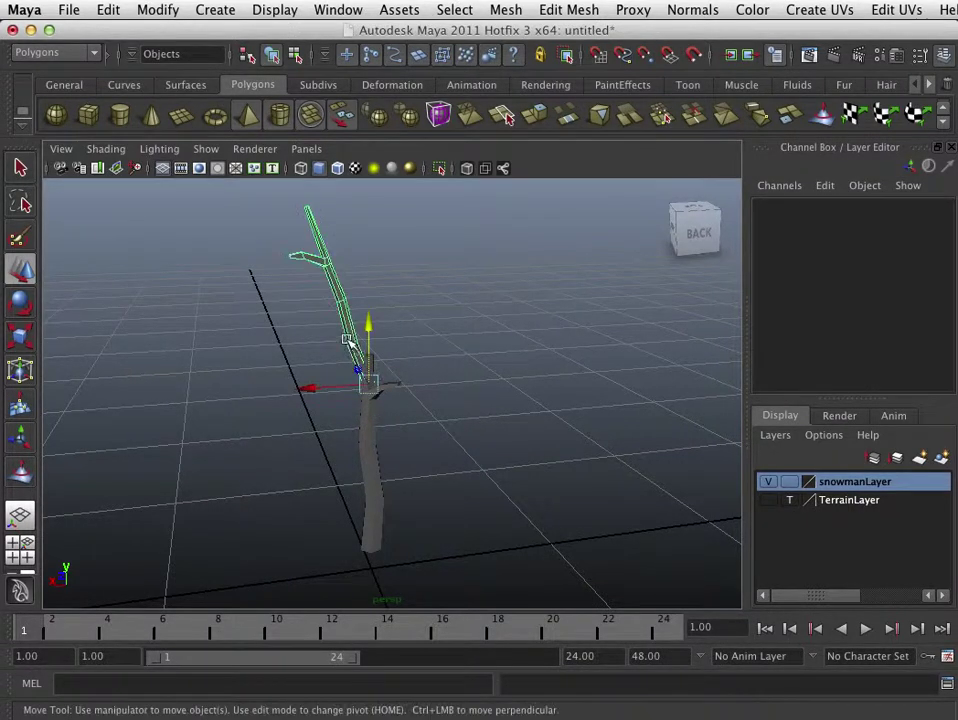
pyautogui.keyDown('shift'); pyautogui.click(371, 462); pyautogui.keyUp('shift')
pyautogui.press('p')
# Step: Scale the whole arm through the main stem to about 0.334 in X, 0.251 in Y and 0.372 in Z
pyautogui.click(374, 505)
pyautogui.press('r')
pyautogui.moveTo(368, 476); pyautogui.dragTo(369, 488)
pyautogui.moveTo(453, 575); pyautogui.dragTo(424, 570)
pyautogui.moveTo(336, 589); pyautogui.dragTo(340, 585)
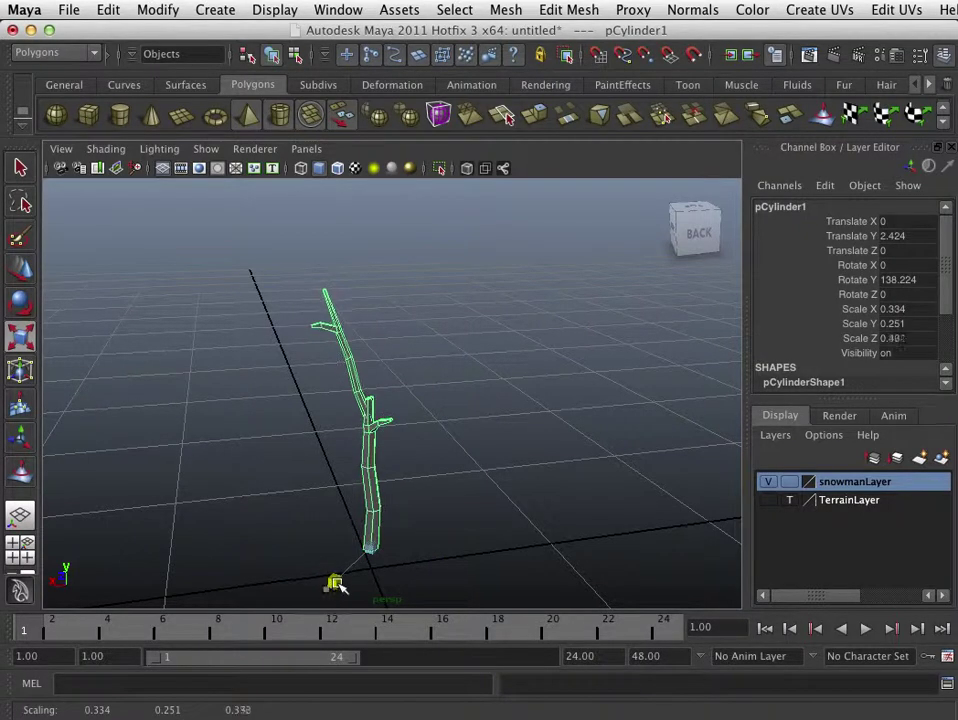
pyautogui.click(494, 500)
# Step: Try rotating the upper twig on its own away from the main stem, and undo the rotation
pyautogui.keyDown('alt'); pyautogui.moveTo(494, 500); pyautogui.dragTo(395, 437); pyautogui.keyUp('alt')
pyautogui.keyDown('alt'); pyautogui.moveTo(395, 437); pyautogui.dragTo(504, 412, button='middle'); pyautogui.keyUp('alt')
pyautogui.click(434, 351)
pyautogui.press('e')
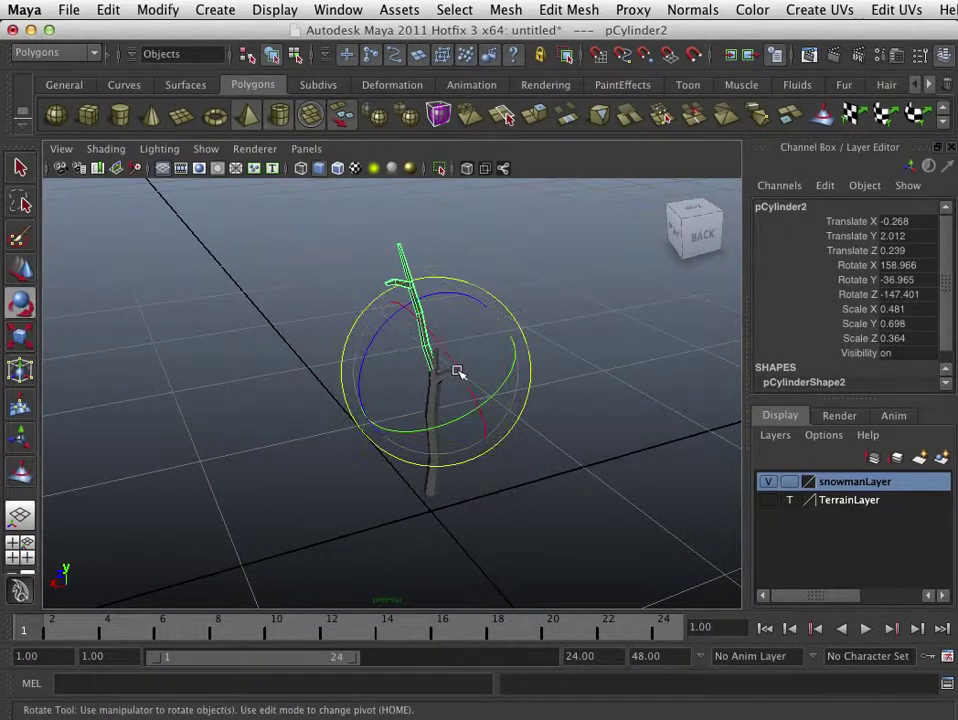
pyautogui.moveTo(385, 338); pyautogui.dragTo(720, 387)
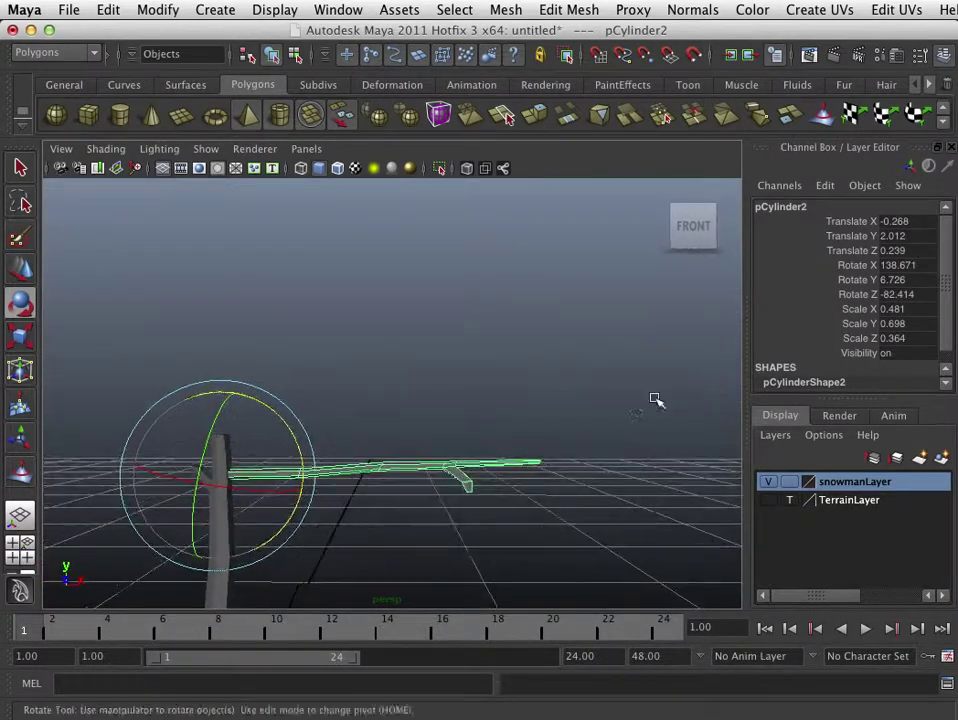
pyautogui.press('z')
pyautogui.press('z')
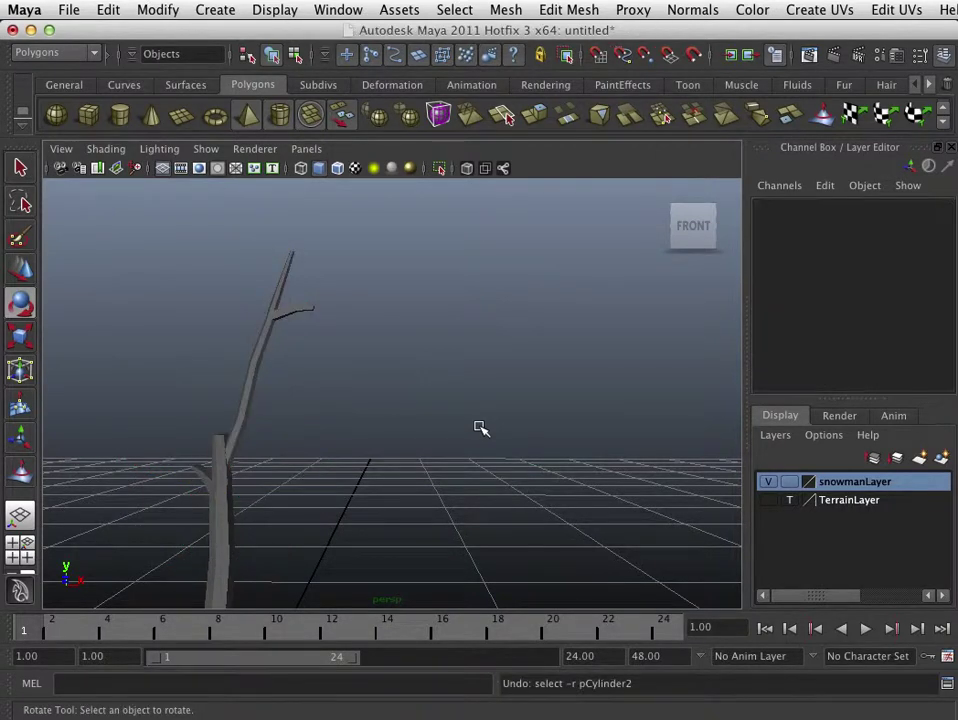
# Step: Try to unparent the stick pieces with the main stem selected
pyautogui.click(248, 411)
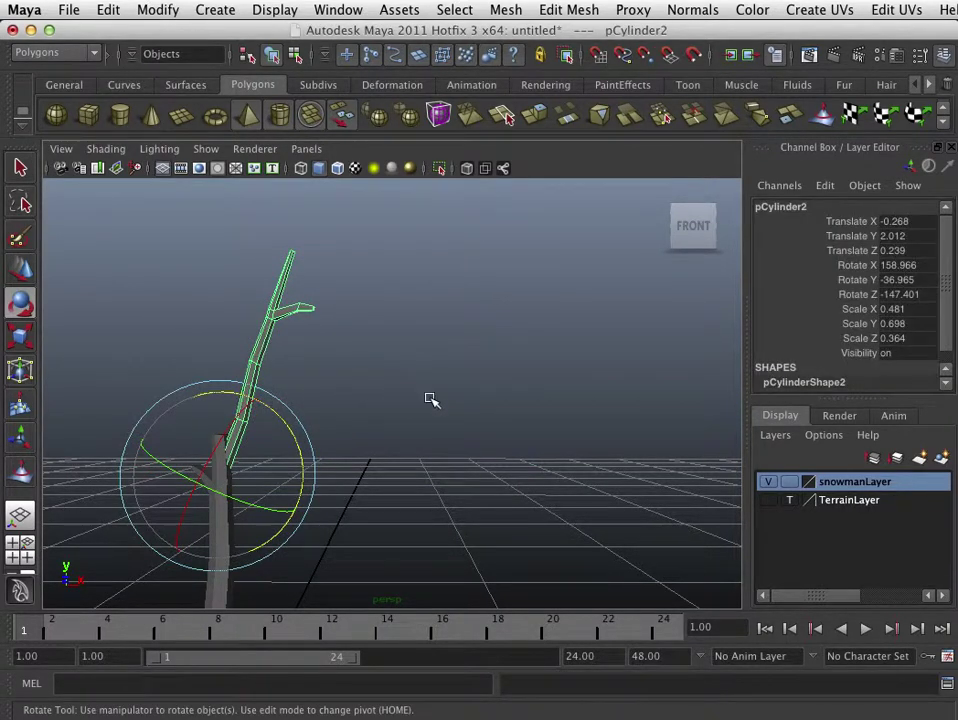
pyautogui.keyDown('alt'); pyautogui.moveTo(436, 400); pyautogui.dragTo(445, 430, button='right'); pyautogui.keyUp('alt')
pyautogui.keyDown('alt'); pyautogui.moveTo(445, 430); pyautogui.dragTo(497, 500); pyautogui.keyUp('alt')
pyautogui.click(493, 515)
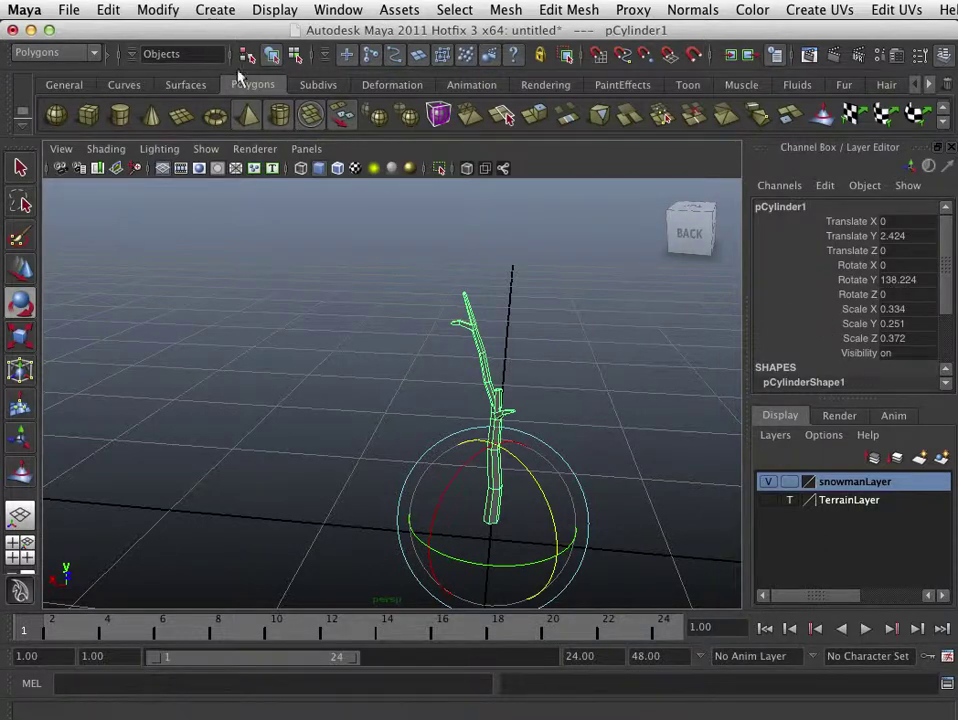
pyautogui.hotkey('shift', 'p')
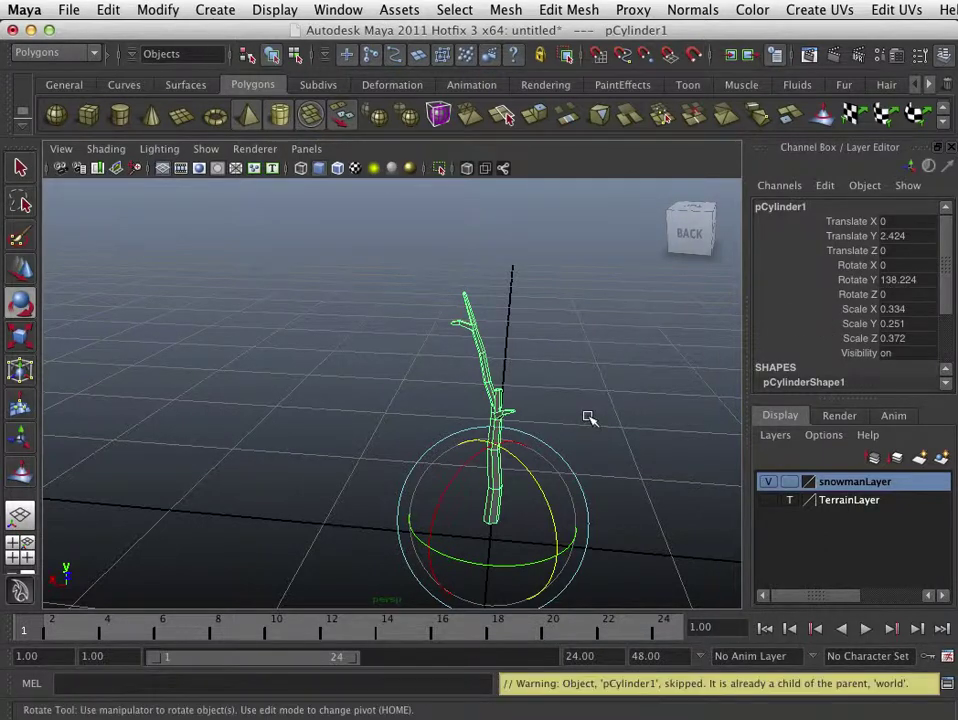
pyautogui.click(585, 410)
pyautogui.click(494, 438)
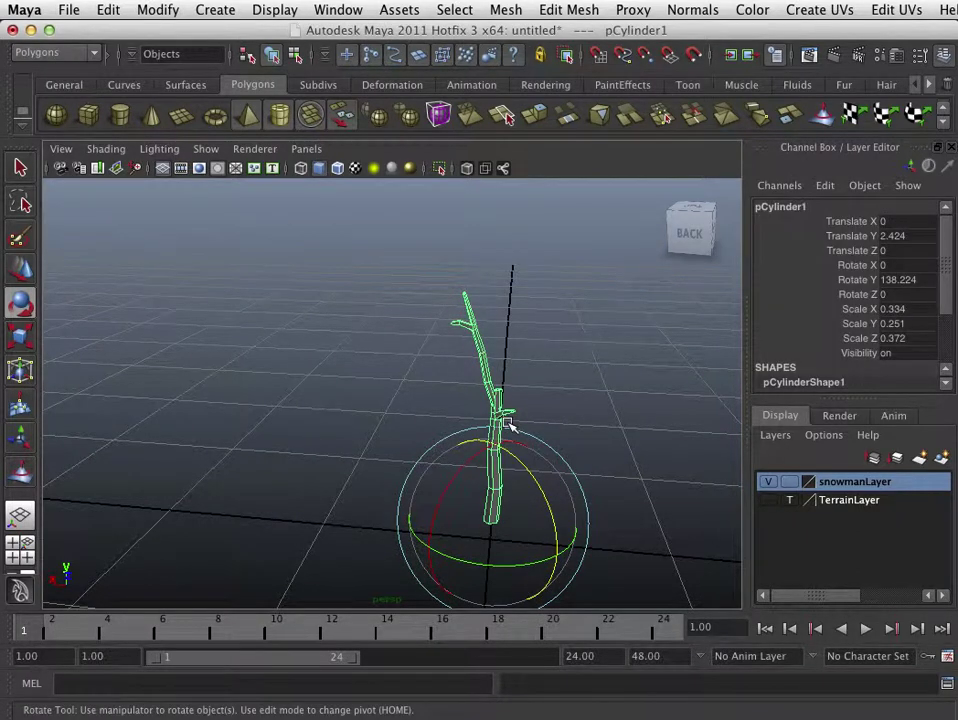
pyautogui.hotkey('shift', 'p')
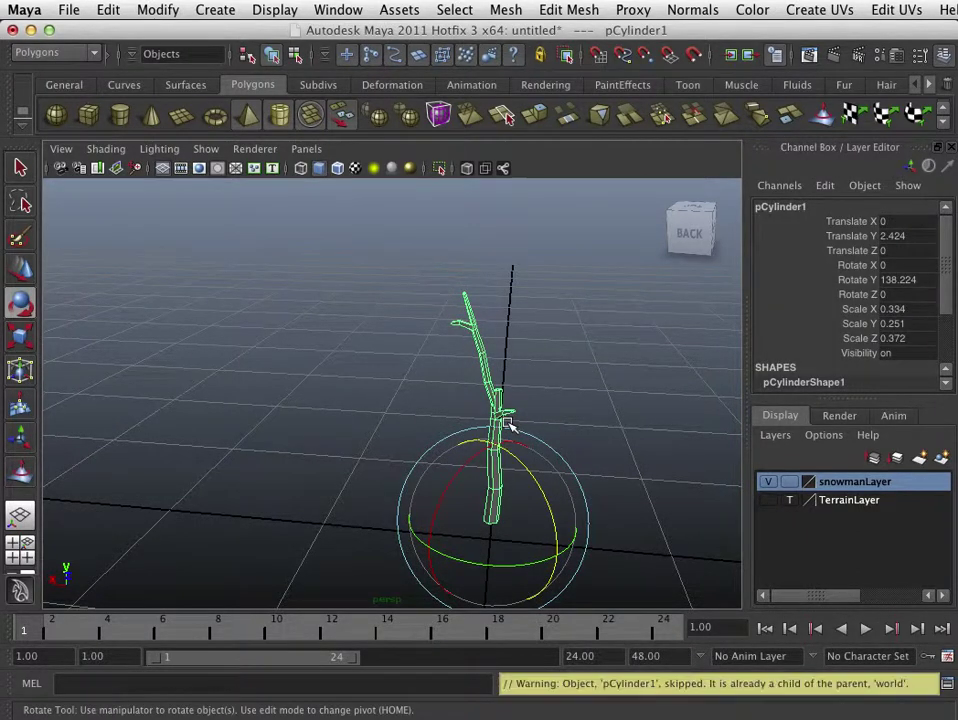
# Step: Unparent the upper twig from the main stem
pyautogui.click(560, 395)
pyautogui.click(487, 363)
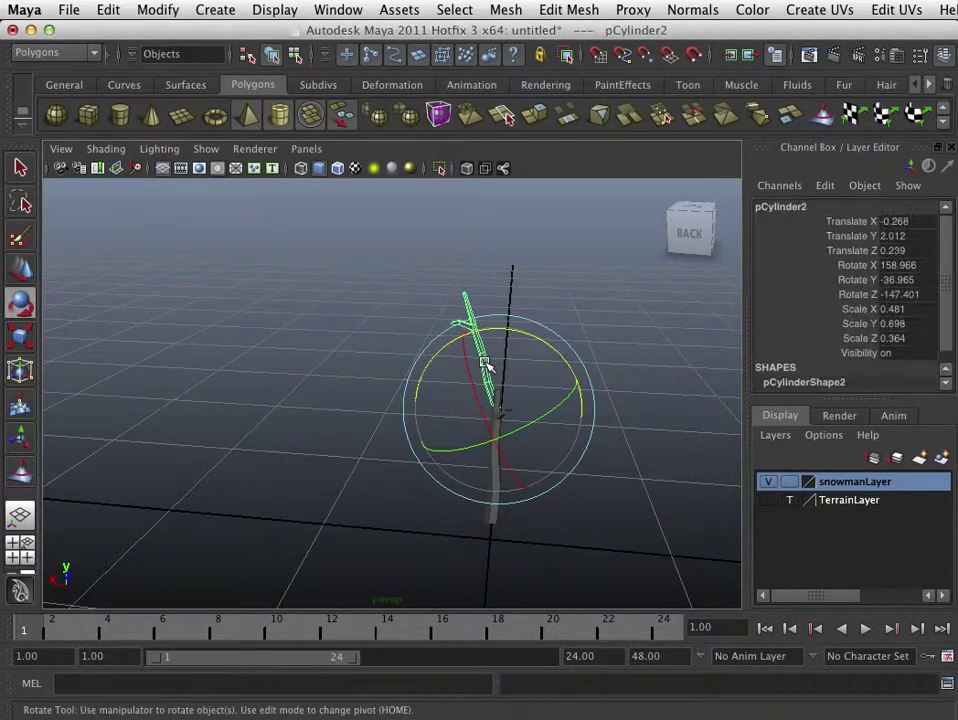
pyautogui.click(462, 355)
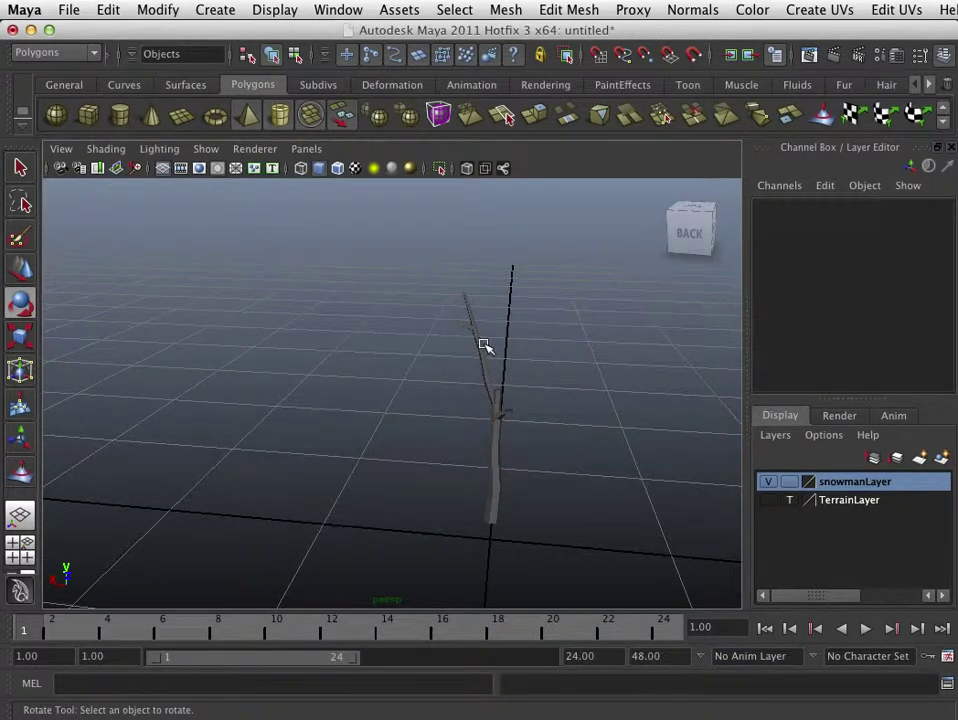
# Step: Try rotating the detached upper twig about its Z axis, and undo the rotation
pyautogui.click(484, 346)
pyautogui.moveTo(511, 335); pyautogui.dragTo(509, 368)
pyautogui.hotkey('ctrl', 'z')
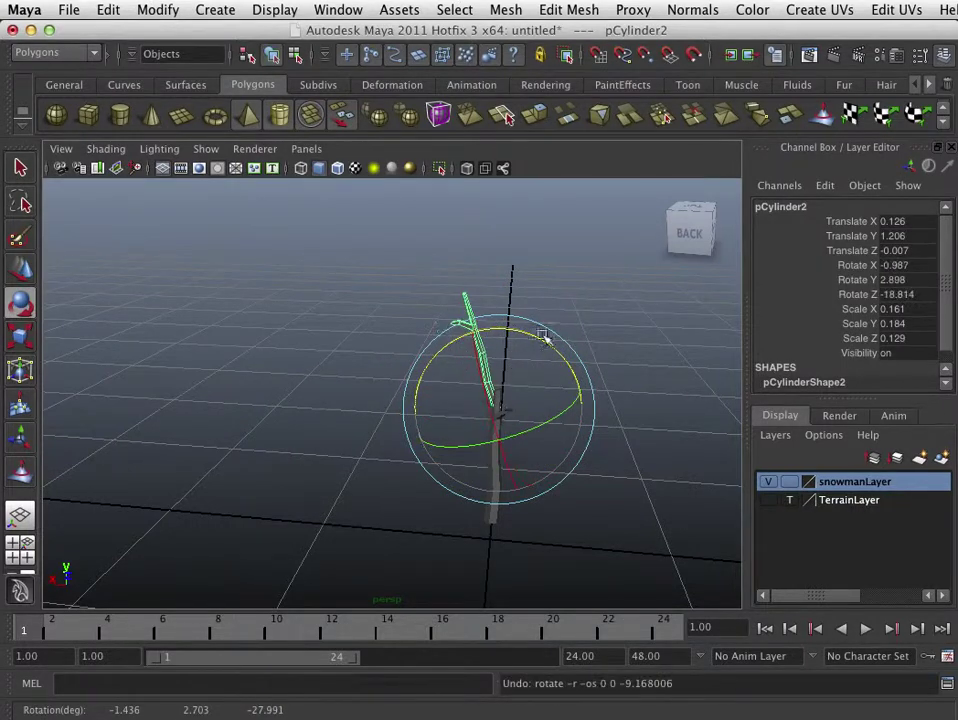
# Step: Delete the construction history of the upper twig
pyautogui.click(108, 10)
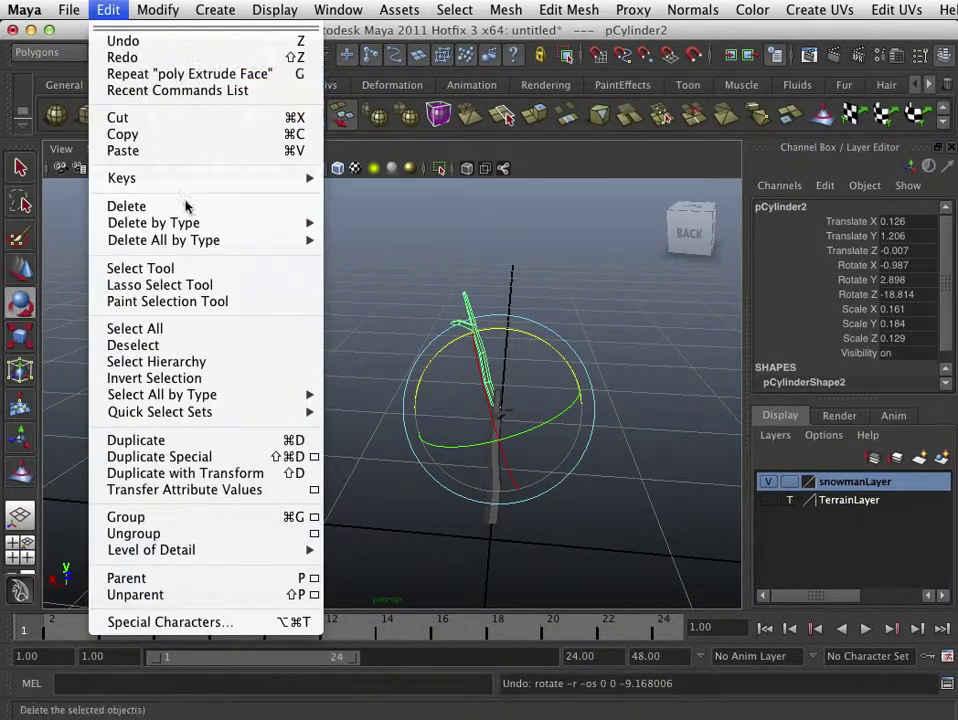
pyautogui.moveTo(222, 222)
pyautogui.click(359, 233)
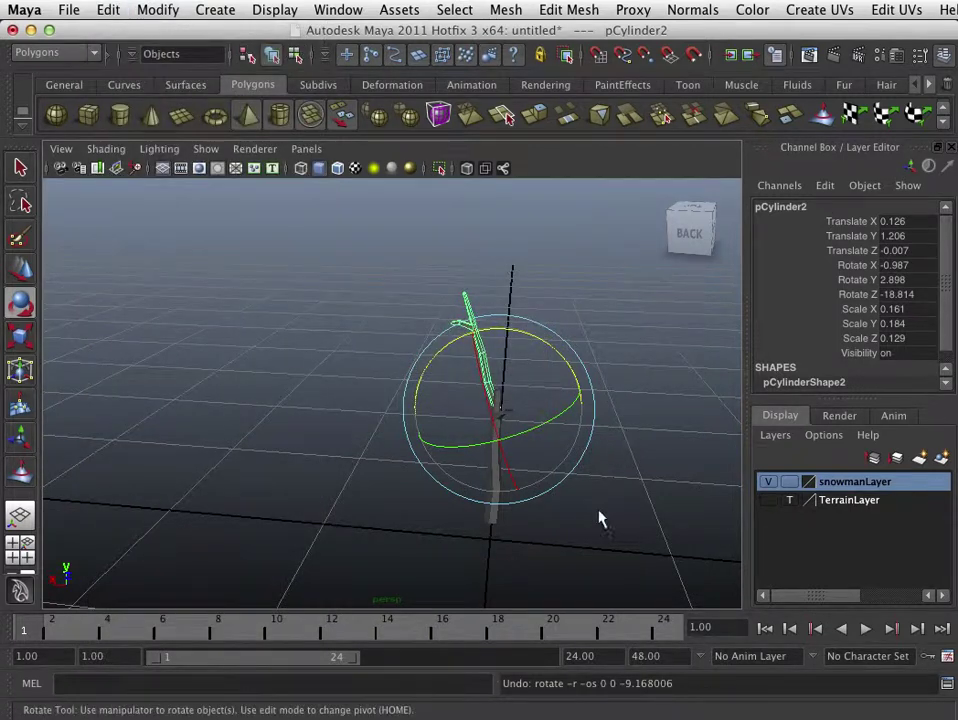
# Step: Open the main stem's polyExtrudeFace2 input and delete the stem's construction history
pyautogui.click(489, 515)
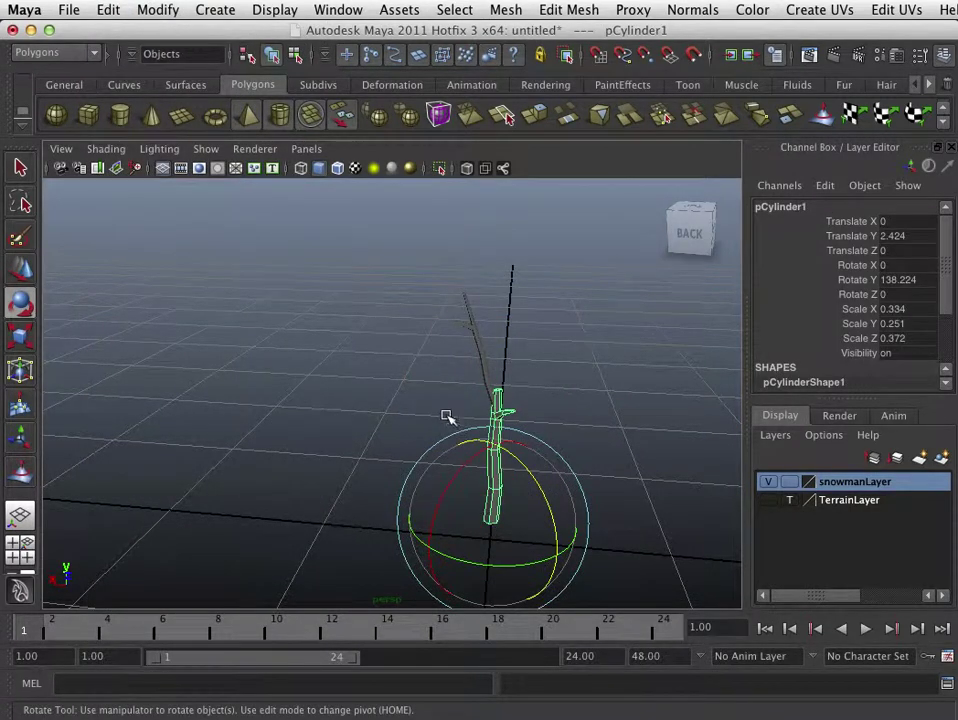
pyautogui.scroll(-3, 838, 358)
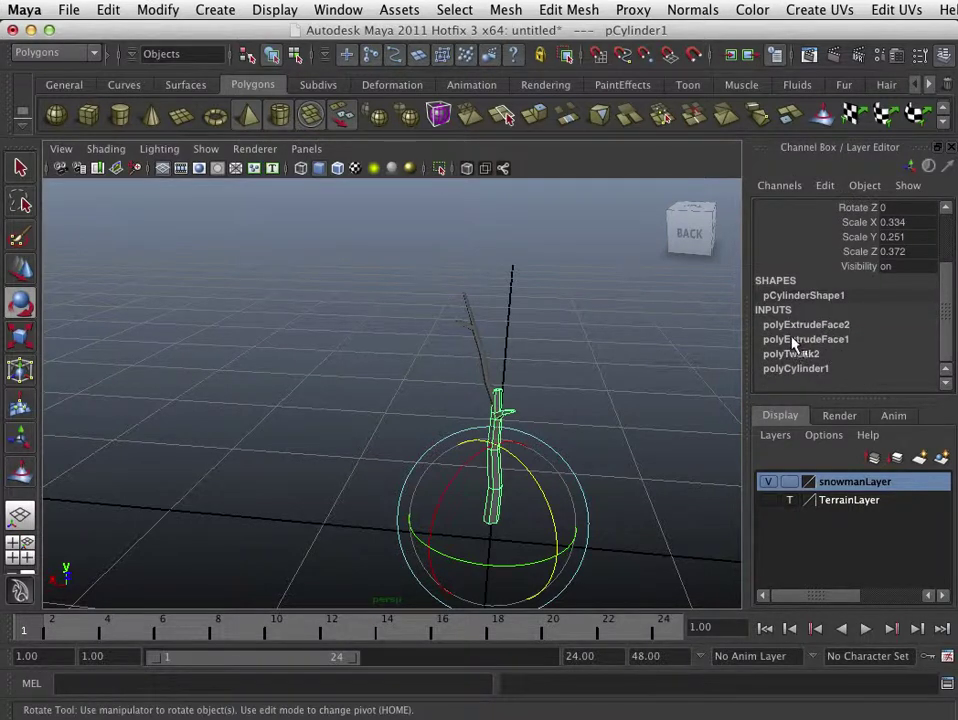
pyautogui.click(801, 327)
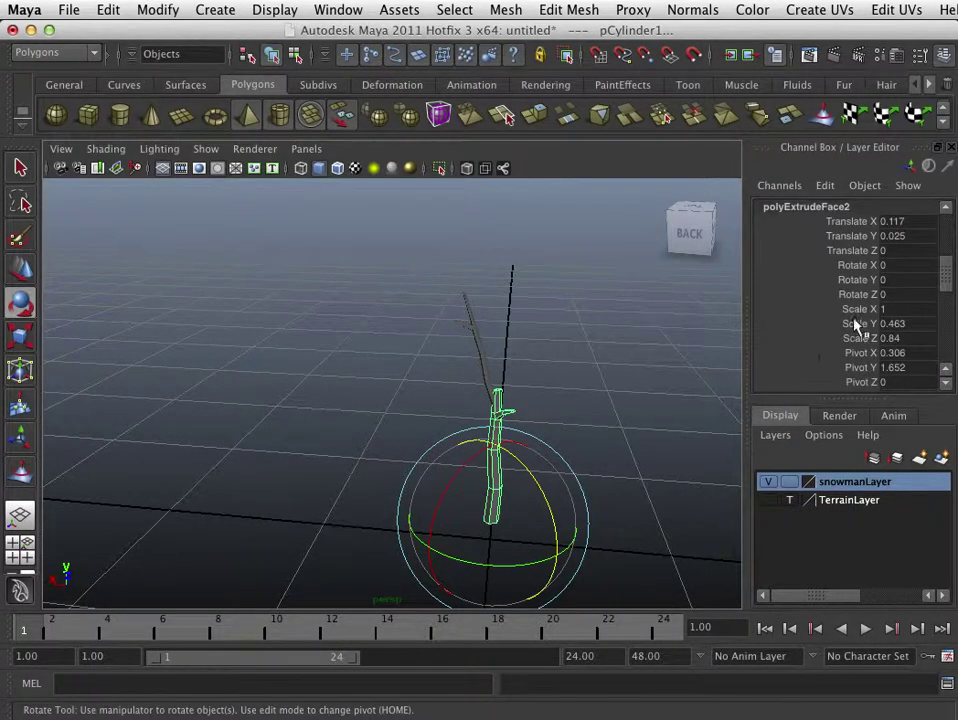
pyautogui.hotkey('alt', 'shift', 'd')
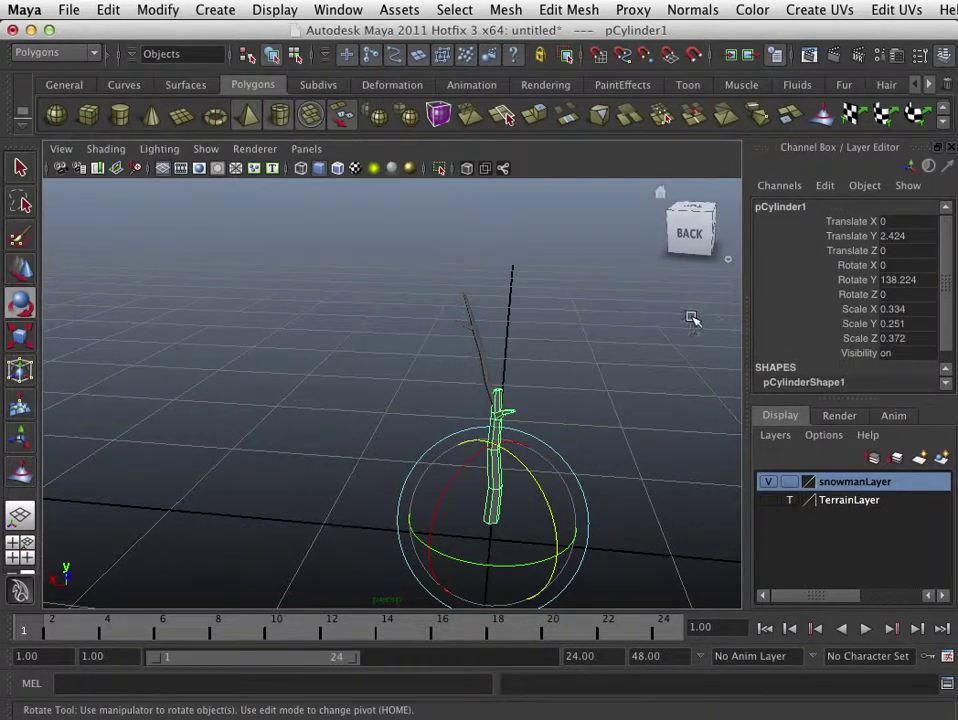
# Step: Try resetting the main stem's transformations, and undo the reset
pyautogui.scroll(-1, 793, 357)
pyautogui.click(587, 400)
pyautogui.scroll(3, 494, 364)
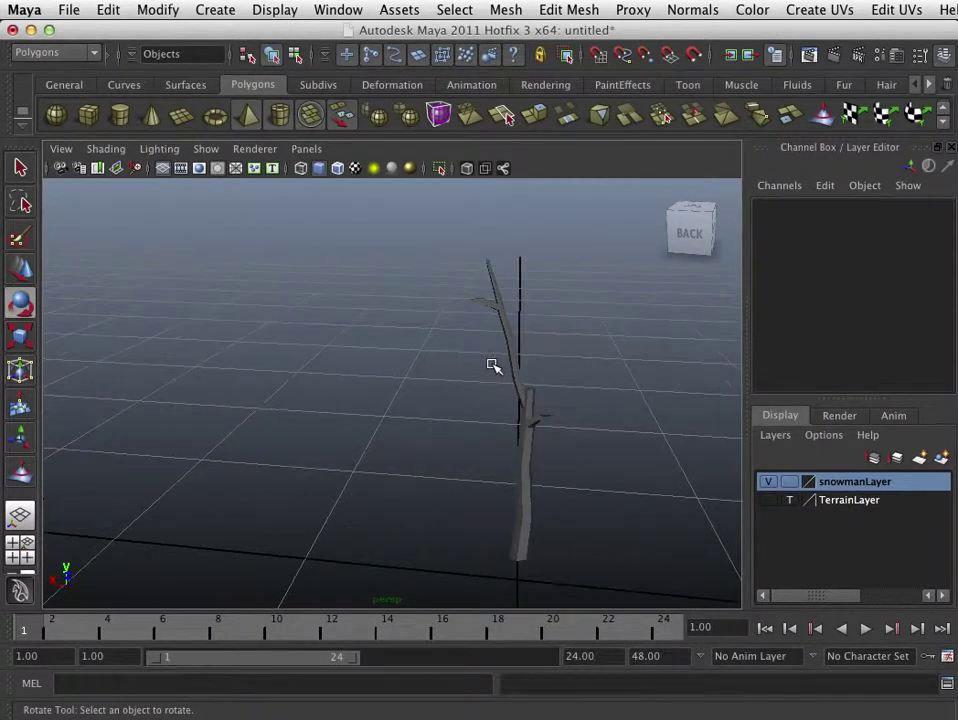
pyautogui.click(527, 520)
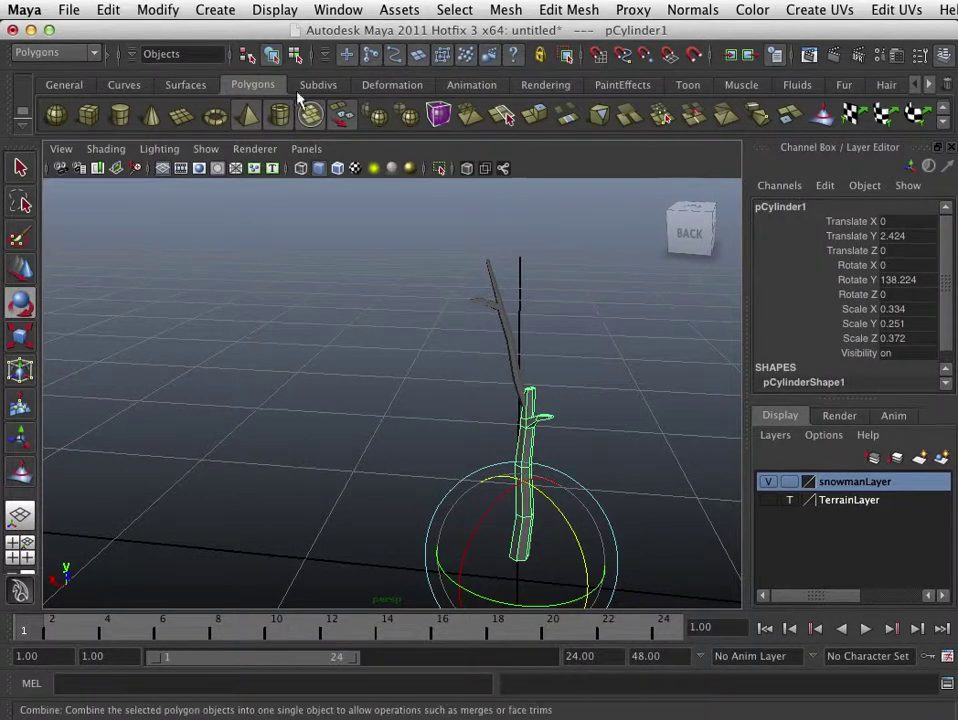
pyautogui.click(157, 10)
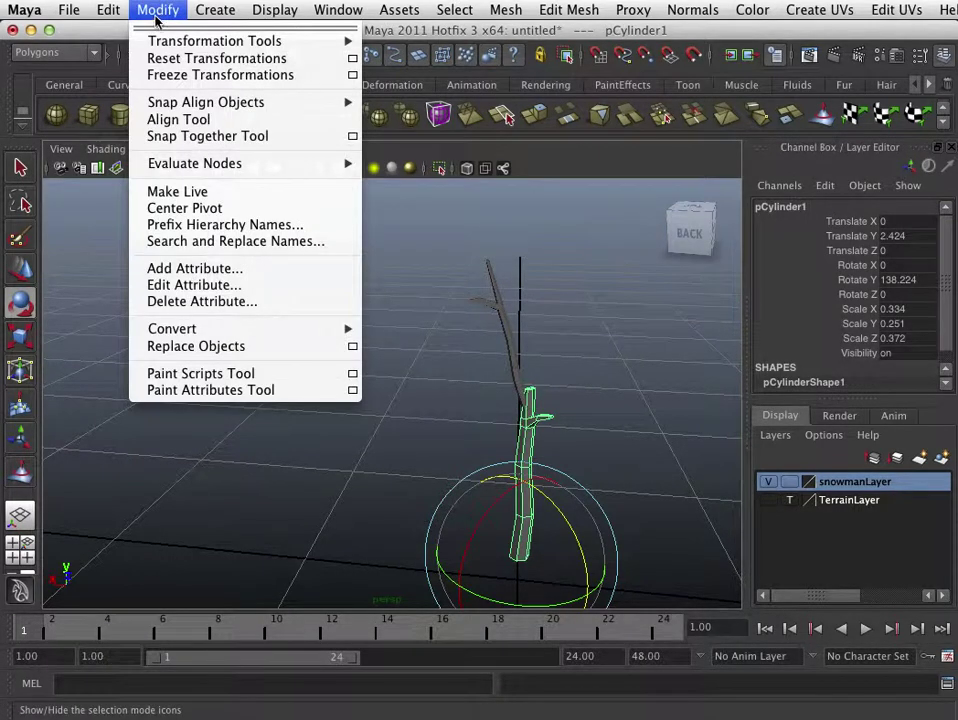
pyautogui.click(187, 59)
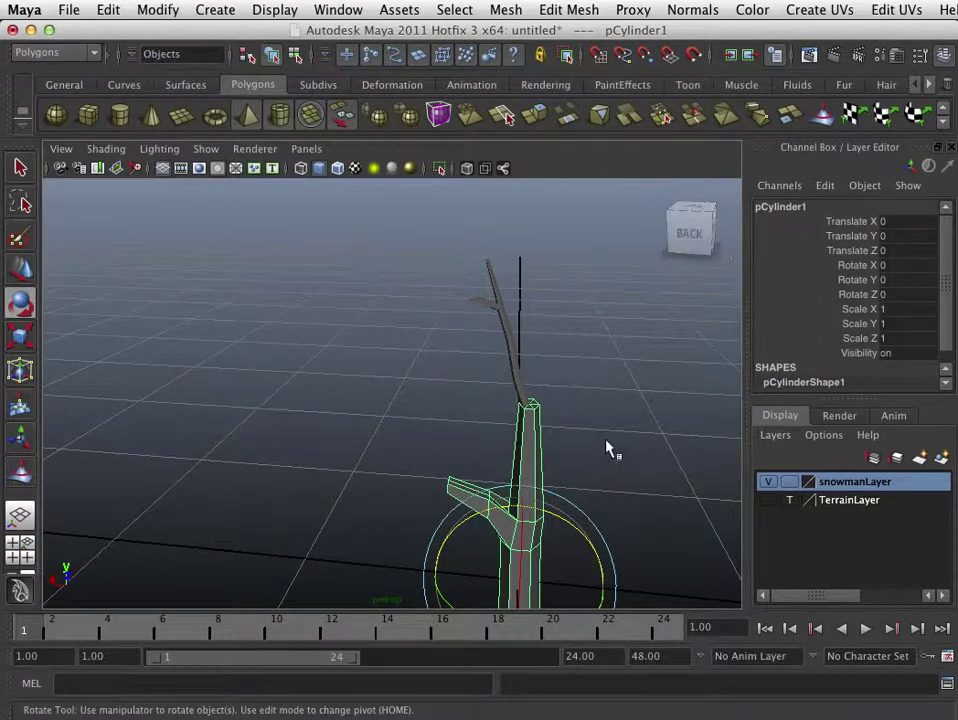
pyautogui.keyDown('alt'); pyautogui.moveTo(606, 442); pyautogui.dragTo(103, 502, button='right'); pyautogui.keyUp('alt')
pyautogui.keyDown('alt'); pyautogui.moveTo(433, 475); pyautogui.dragTo(454, 337, button='middle'); pyautogui.keyUp('alt')
pyautogui.hotkey('ctrl', 'z')
# Step: Select the main stem at its original size and delete its history by type
pyautogui.keyDown('alt'); pyautogui.moveTo(541, 389); pyautogui.dragTo(680, 452); pyautogui.keyUp('alt')
pyautogui.keyDown('alt'); pyautogui.moveTo(806, 455); pyautogui.dragTo(447, 449); pyautogui.keyUp('alt')
pyautogui.click(470, 448)
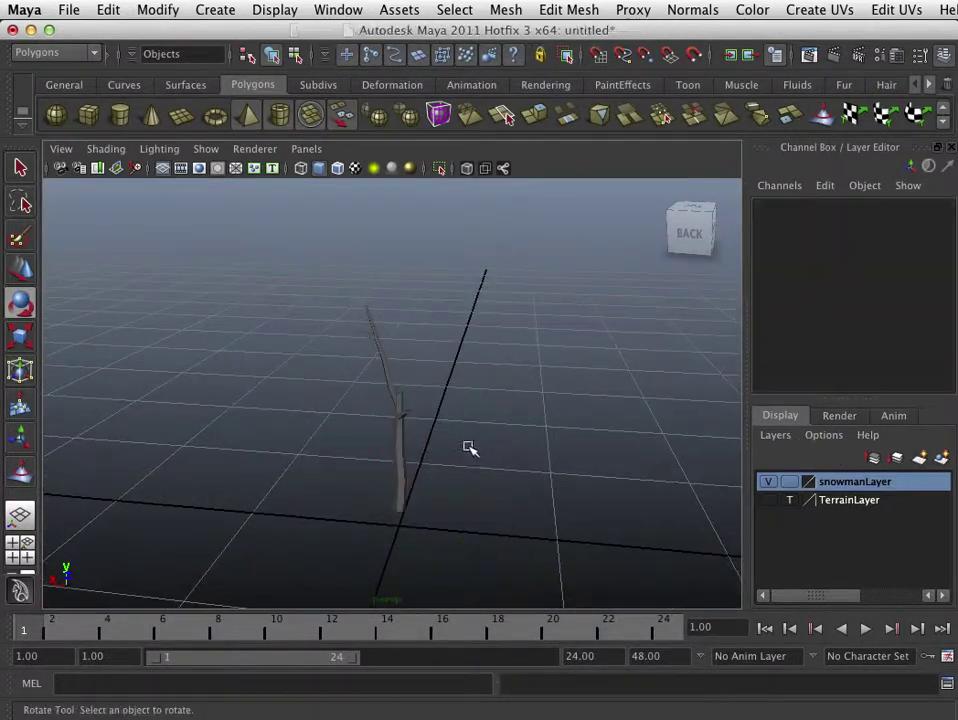
pyautogui.click(401, 482)
pyautogui.click(108, 9)
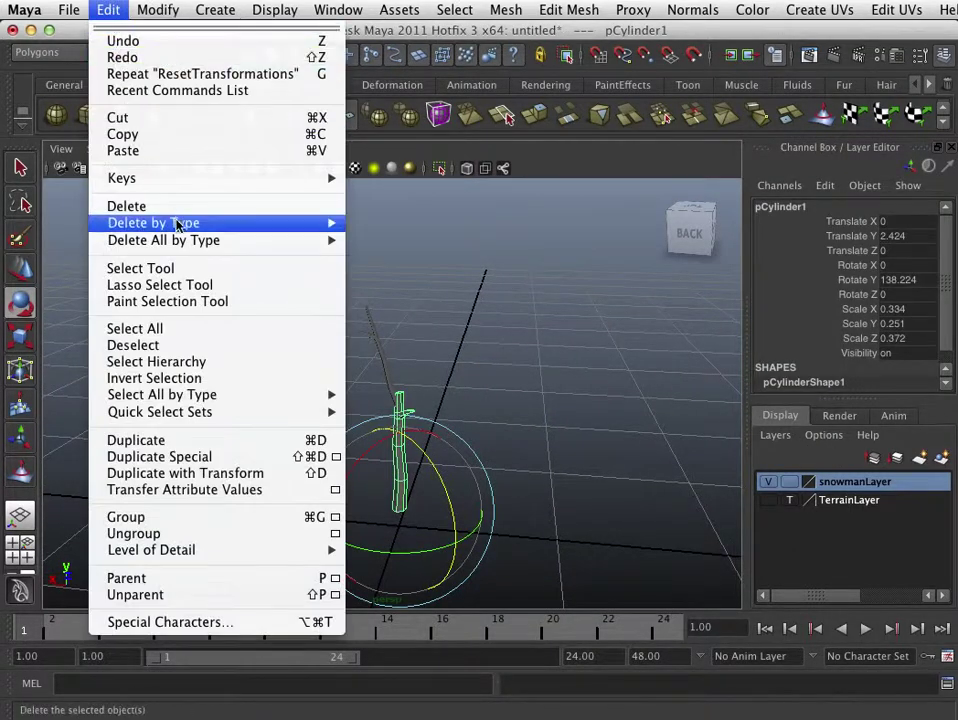
pyautogui.moveTo(306, 222)
pyautogui.click(368, 231)
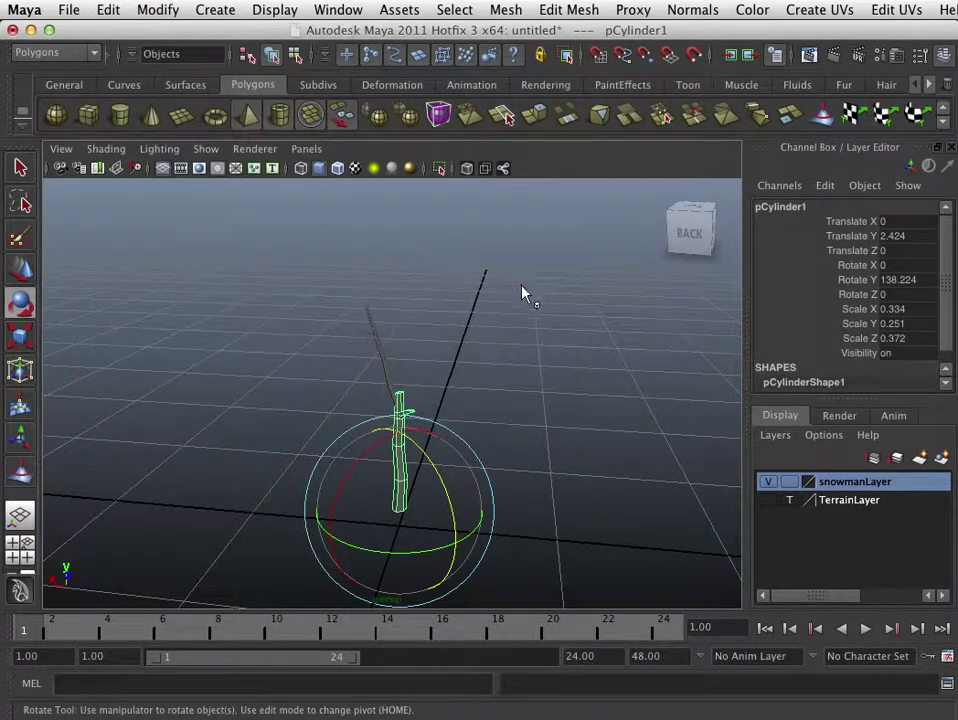
# Step: Freeze the transformations of the main stem and the upper twig
pyautogui.click(158, 9)
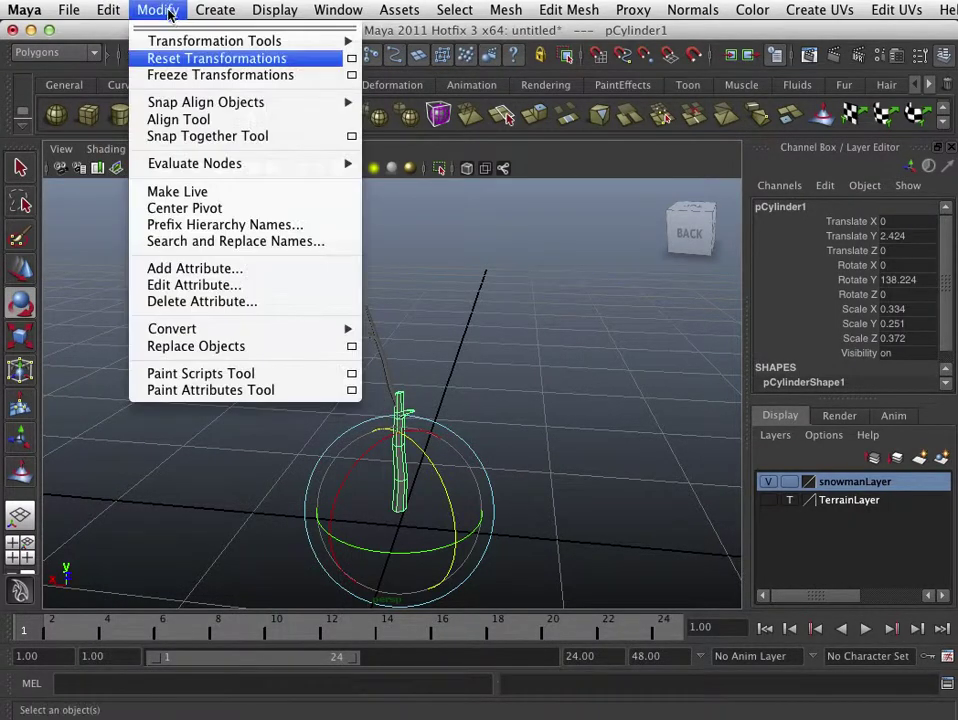
pyautogui.click(208, 76)
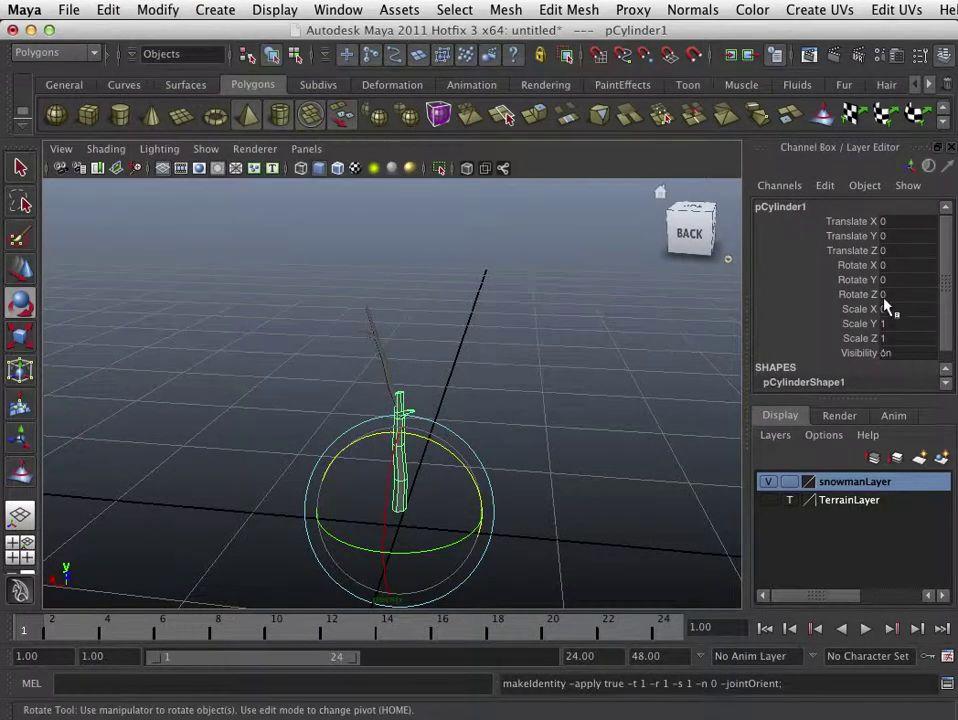
pyautogui.click(388, 368)
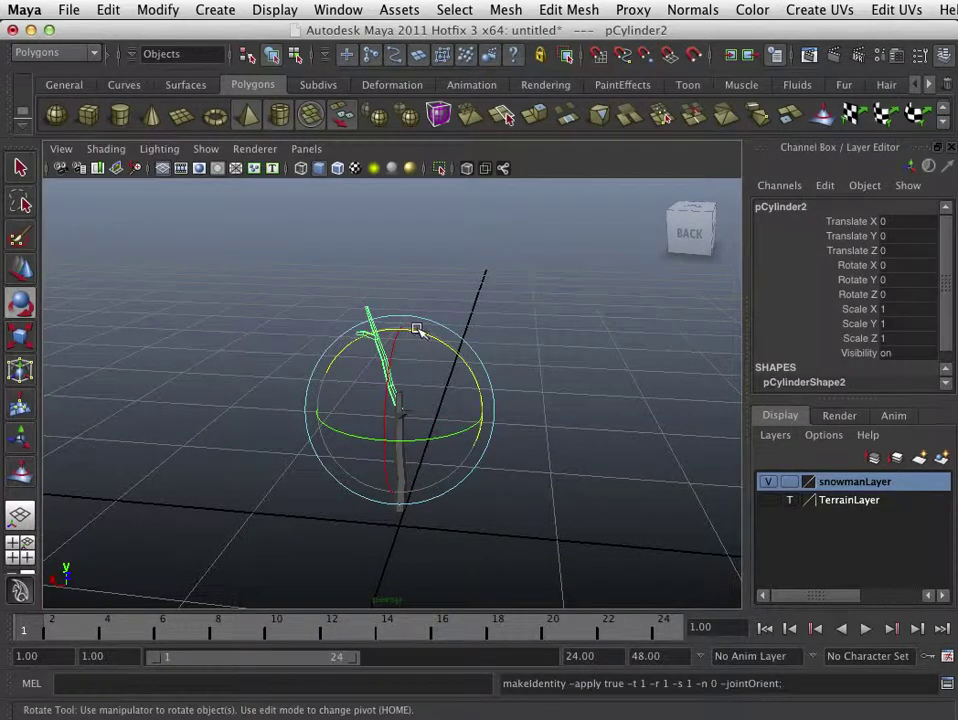
pyautogui.click(524, 400)
pyautogui.click(406, 495)
pyautogui.keyDown('alt'); pyautogui.moveTo(463, 462); pyautogui.dragTo(590, 340); pyautogui.keyUp('alt')
# Step: Parent the upper twig to the main stem again
pyautogui.click(410, 297)
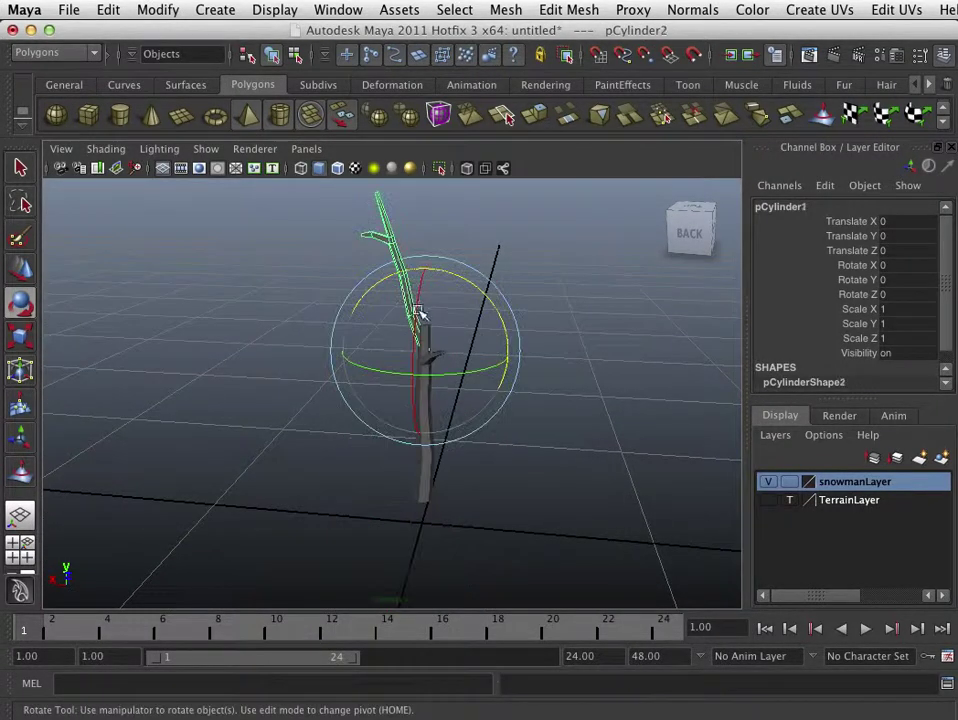
pyautogui.keyDown('shift'); pyautogui.click(426, 480); pyautogui.keyUp('shift')
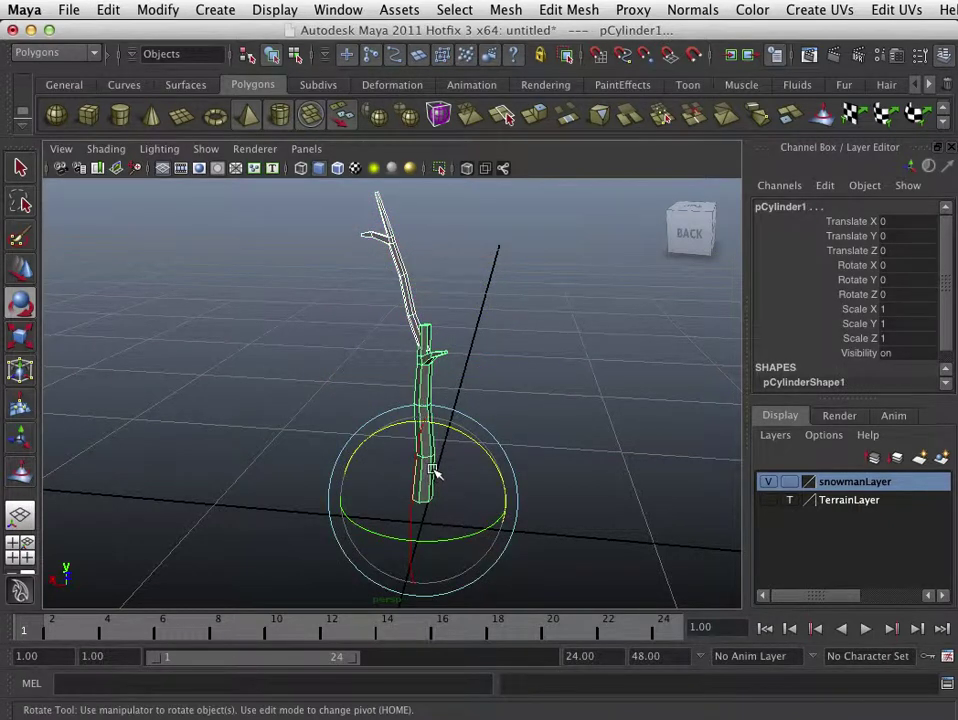
pyautogui.press('p')
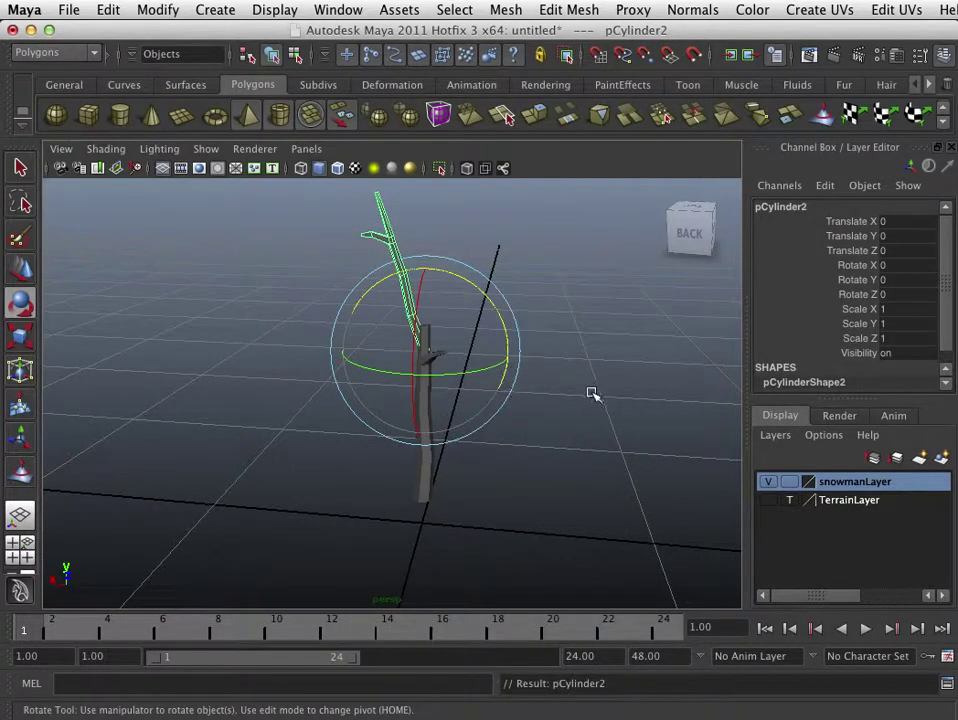
pyautogui.click(592, 393)
# Step: Try rotating the whole arm through the main stem and the twig alone about 44 degrees in Z, undoing both rotations
pyautogui.click(428, 490)
pyautogui.moveTo(441, 443); pyautogui.dragTo(400, 429)
pyautogui.hotkey('ctrl', 'z')
pyautogui.click(408, 305)
pyautogui.moveTo(385, 280); pyautogui.dragTo(310, 332)
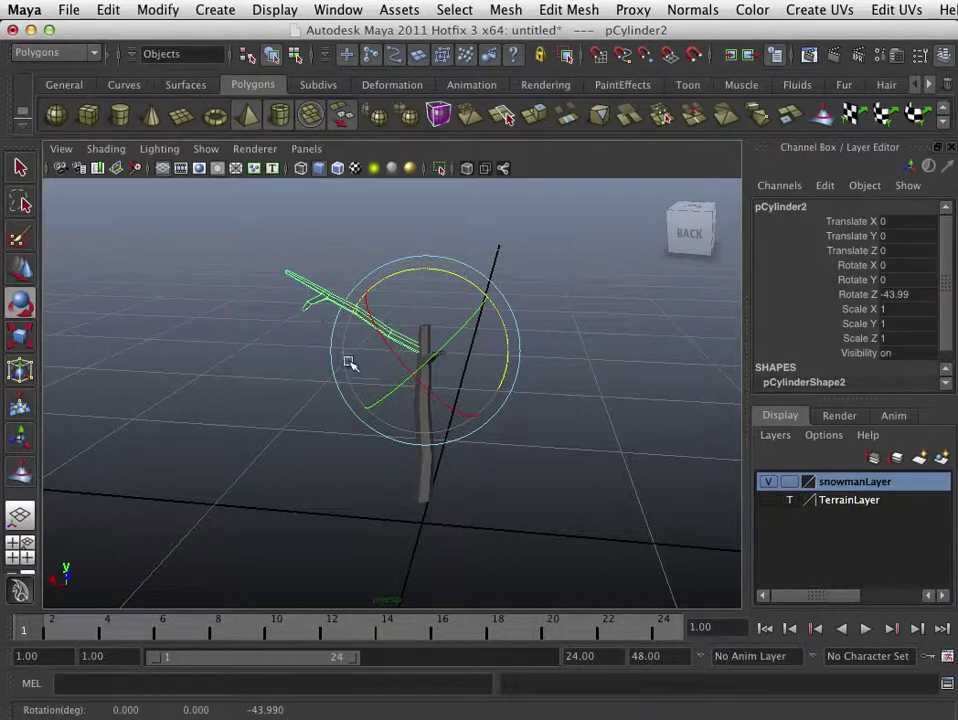
pyautogui.hotkey('ctrl', 'z')
# Step: Examine the parented stick arm from several angles and distances
pyautogui.keyDown('alt'); pyautogui.moveTo(499, 427); pyautogui.dragTo(597, 425); pyautogui.keyUp('alt')
pyautogui.click(468, 418)
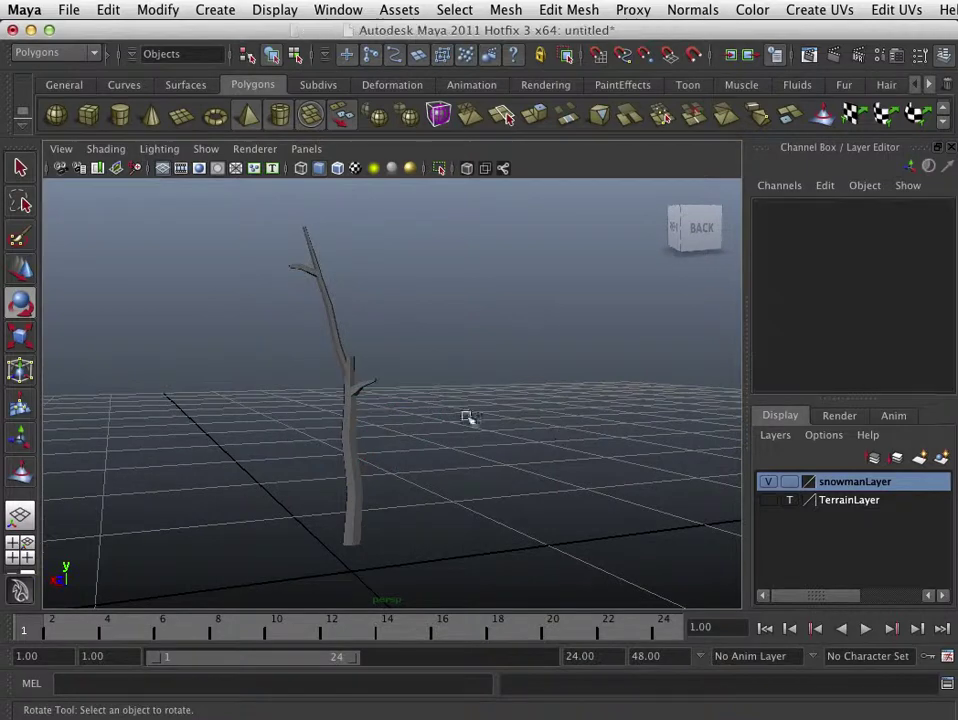
pyautogui.keyDown('alt'); pyautogui.moveTo(338, 428); pyautogui.dragTo(363, 472); pyautogui.keyUp('alt')
pyautogui.click(336, 430)
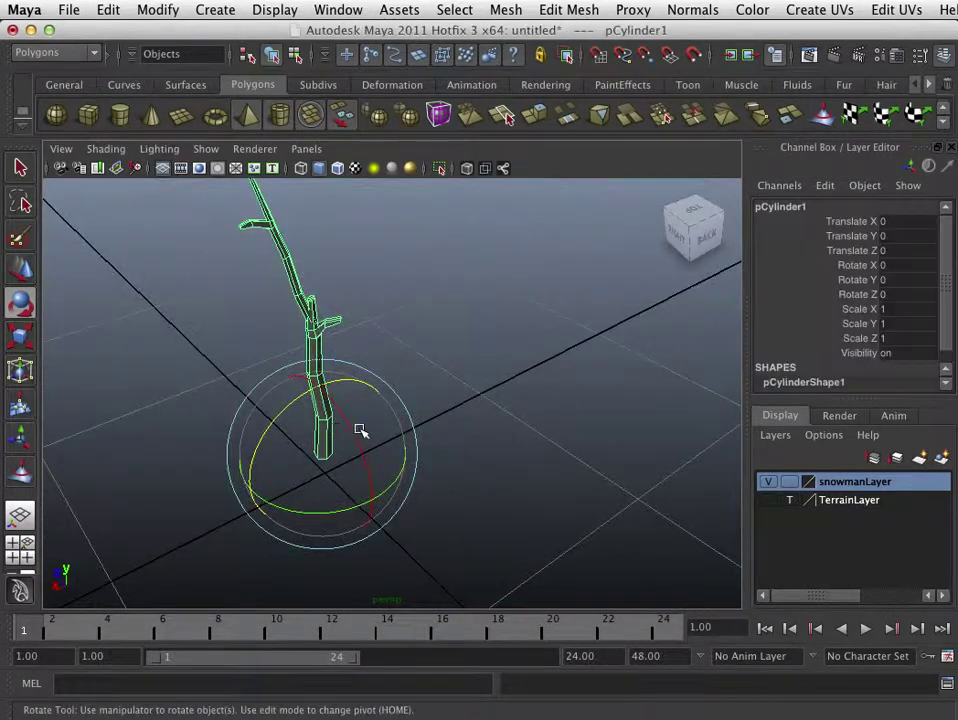
pyautogui.keyDown('alt'); pyautogui.moveTo(424, 417); pyautogui.dragTo(451, 449); pyautogui.keyUp('alt')
pyautogui.scroll(-2, 451, 449)
pyautogui.keyDown('alt'); pyautogui.moveTo(451, 449); pyautogui.dragTo(381, 453, button='right'); pyautogui.keyUp('alt')
pyautogui.keyDown('alt'); pyautogui.moveTo(381, 453); pyautogui.dragTo(405, 478); pyautogui.keyUp('alt')
pyautogui.click(513, 376)
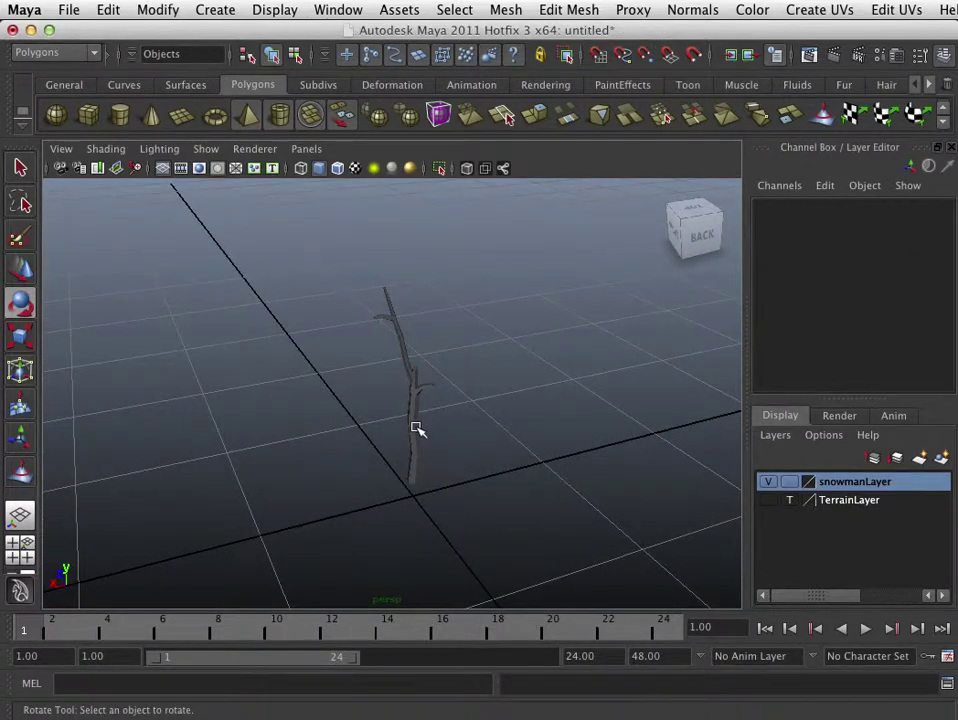
# Step: Delete the history of the parented arm through its main stem
pyautogui.click(417, 428)
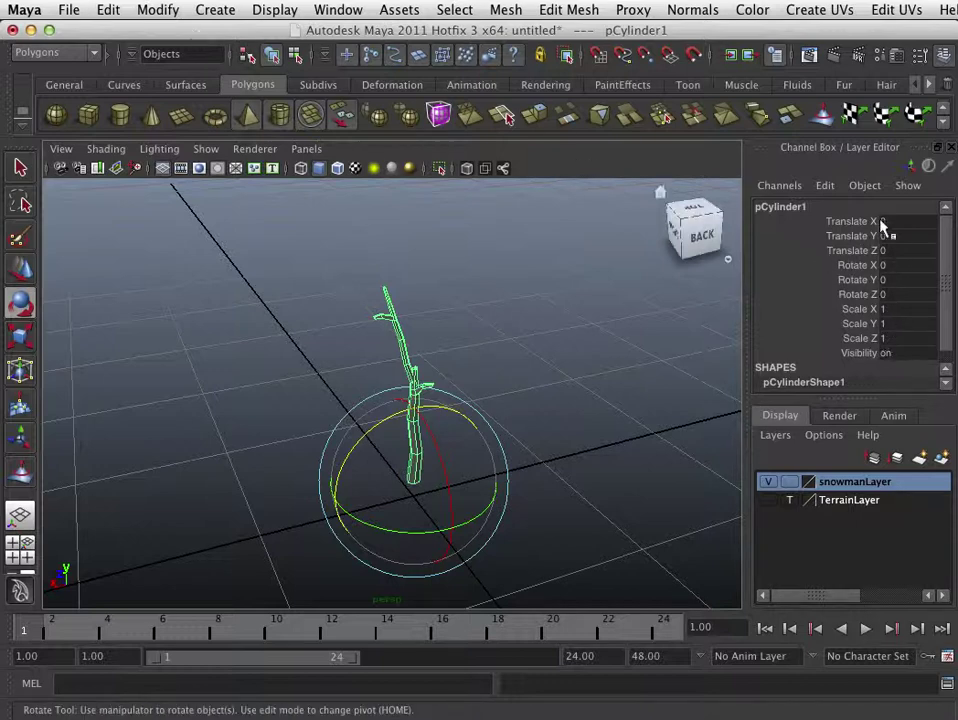
pyautogui.click(159, 11)
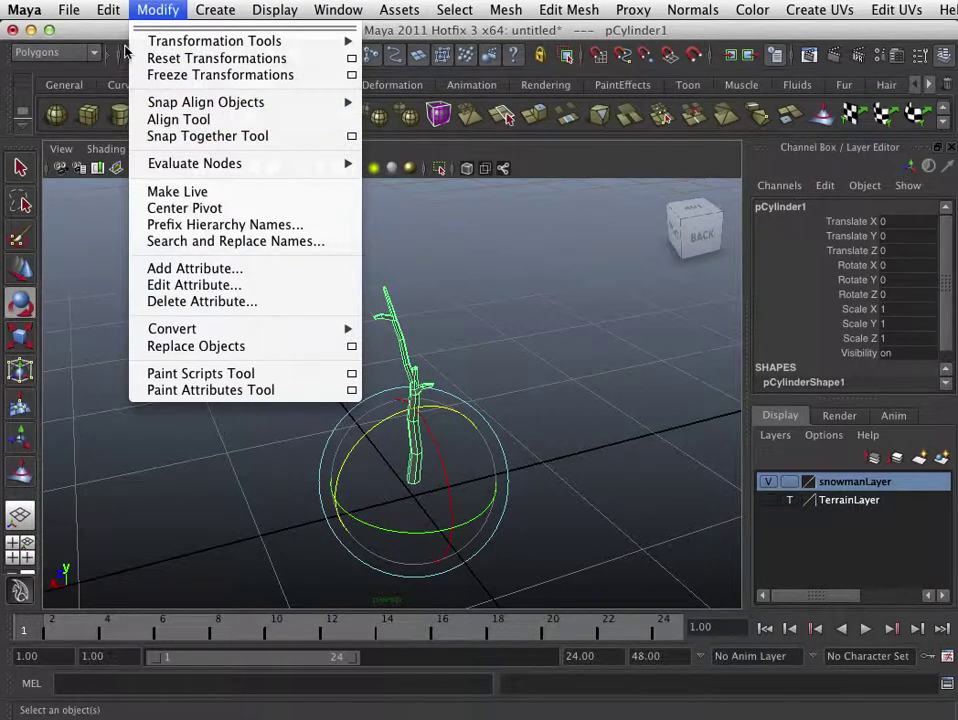
pyautogui.moveTo(118, 18)
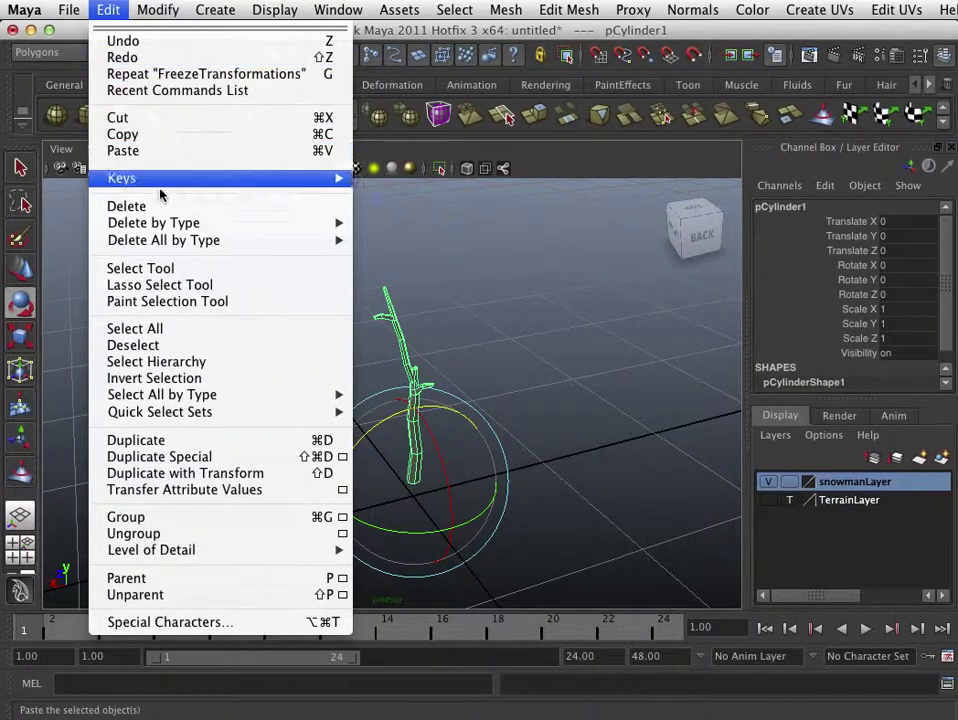
pyautogui.moveTo(292, 223)
pyautogui.click(437, 240)
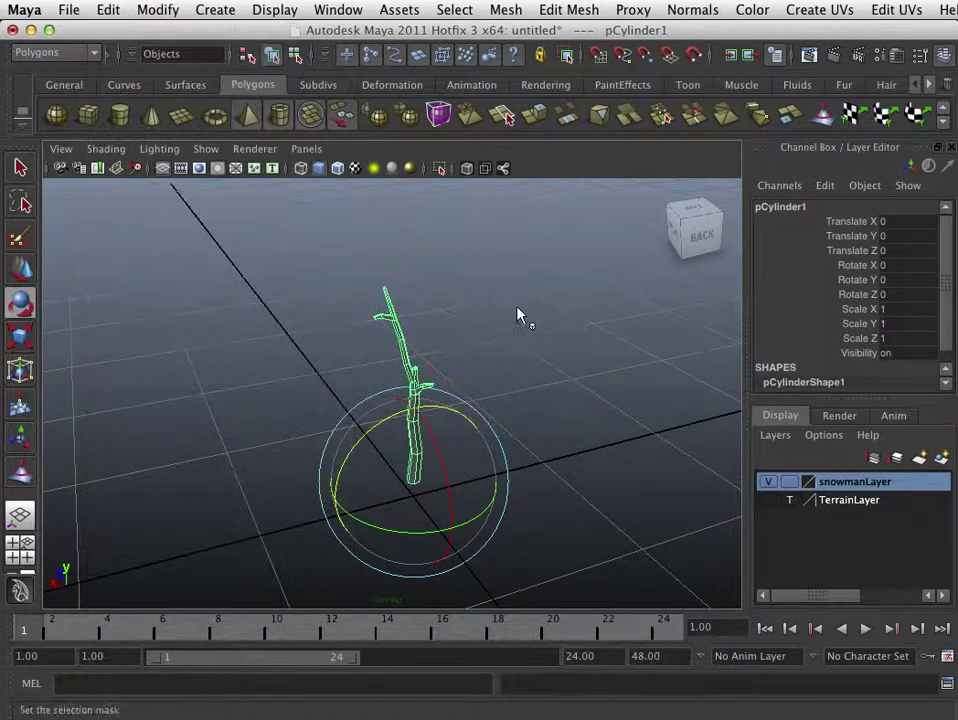
pyautogui.click(472, 397)
# Step: Examine the cleaned-up arm from several sides and activate the Move tool on its main stem
pyautogui.click(416, 427)
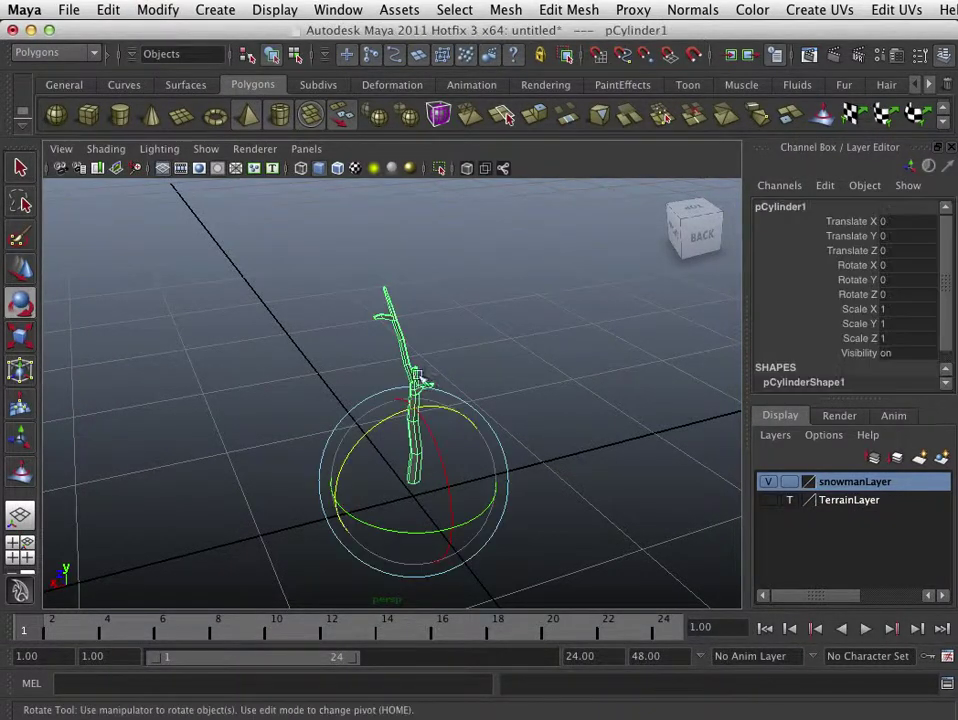
pyautogui.keyDown('alt'); pyautogui.moveTo(414, 337); pyautogui.dragTo(627, 316); pyautogui.keyUp('alt')
pyautogui.keyDown('alt'); pyautogui.moveTo(421, 368); pyautogui.dragTo(361, 344); pyautogui.keyUp('alt')
pyautogui.moveTo(489, 476); pyautogui.dragTo(491, 480)
pyautogui.click(584, 443)
pyautogui.keyDown('alt'); pyautogui.moveTo(584, 443); pyautogui.dragTo(560, 436); pyautogui.keyUp('alt')
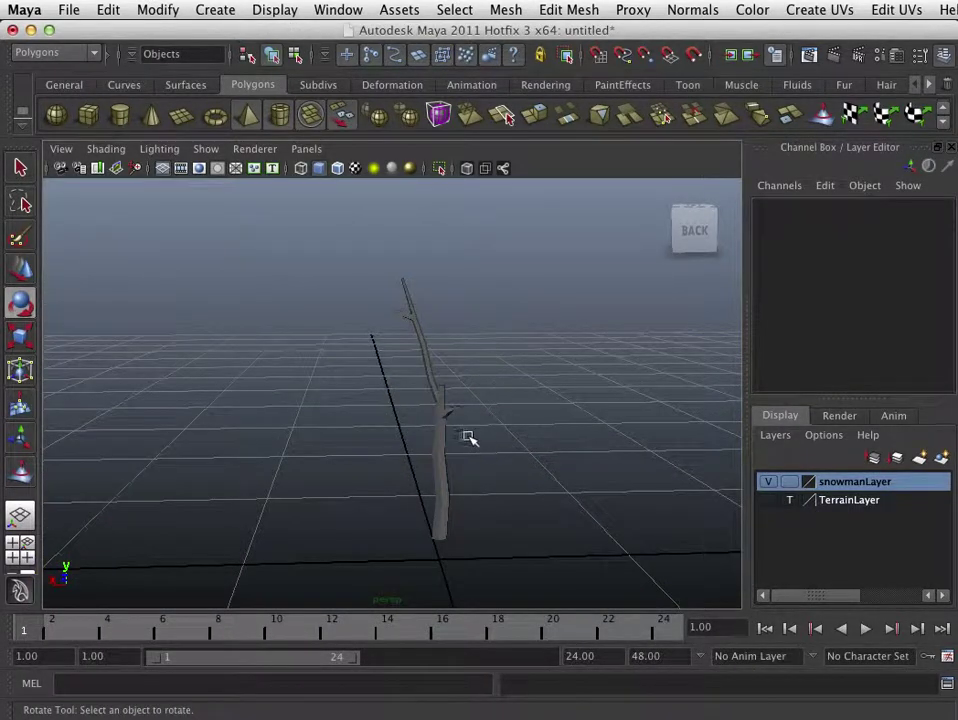
pyautogui.click(445, 480)
pyautogui.keyDown('alt'); pyautogui.moveTo(483, 466); pyautogui.dragTo(580, 480); pyautogui.keyUp('alt')
pyautogui.press('w')
pyautogui.keyDown('alt'); pyautogui.moveTo(485, 500); pyautogui.dragTo(411, 485); pyautogui.keyUp('alt')
pyautogui.keyDown('alt'); pyautogui.moveTo(498, 466); pyautogui.dragTo(451, 417, button='middle'); pyautogui.keyUp('alt')
pyautogui.keyDown('alt'); pyautogui.moveTo(451, 417); pyautogui.dragTo(470, 425, button='right'); pyautogui.keyUp('alt')
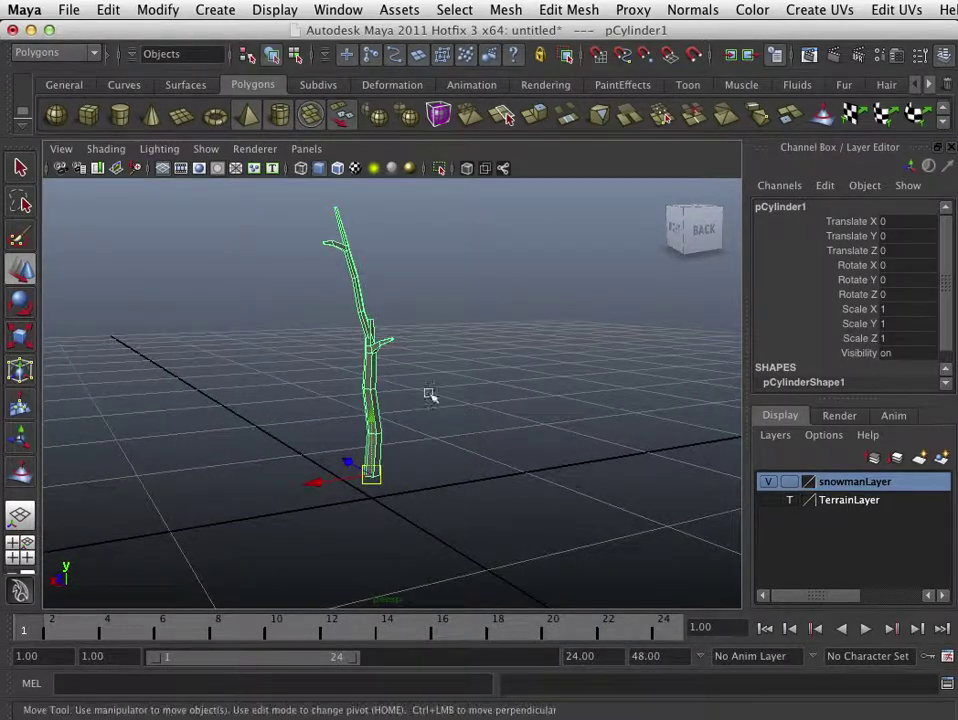
pyautogui.moveTo(4, 231)
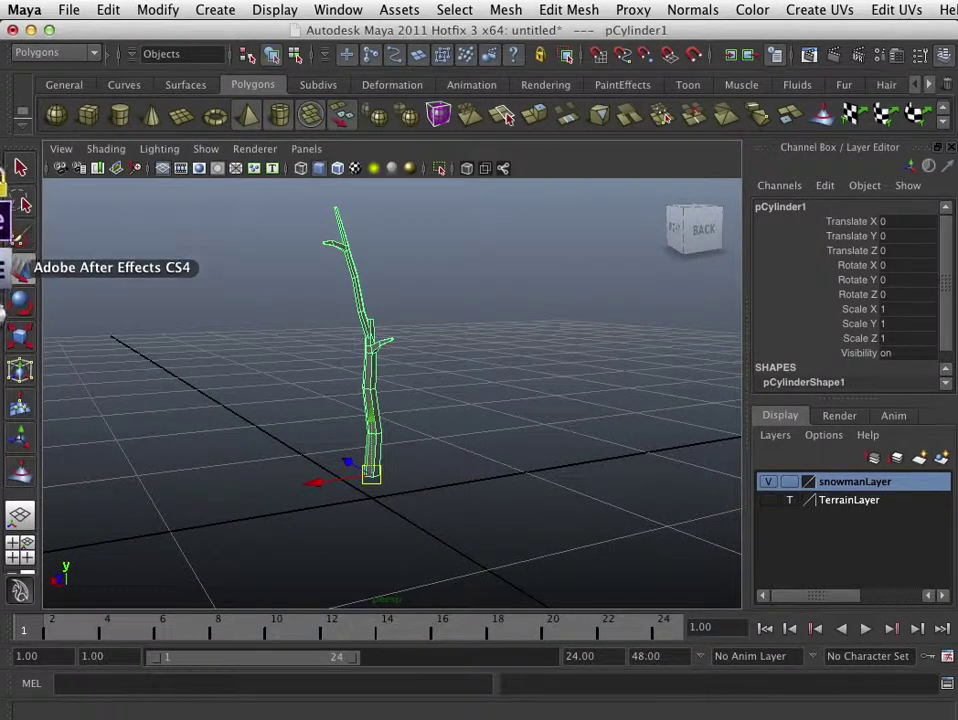